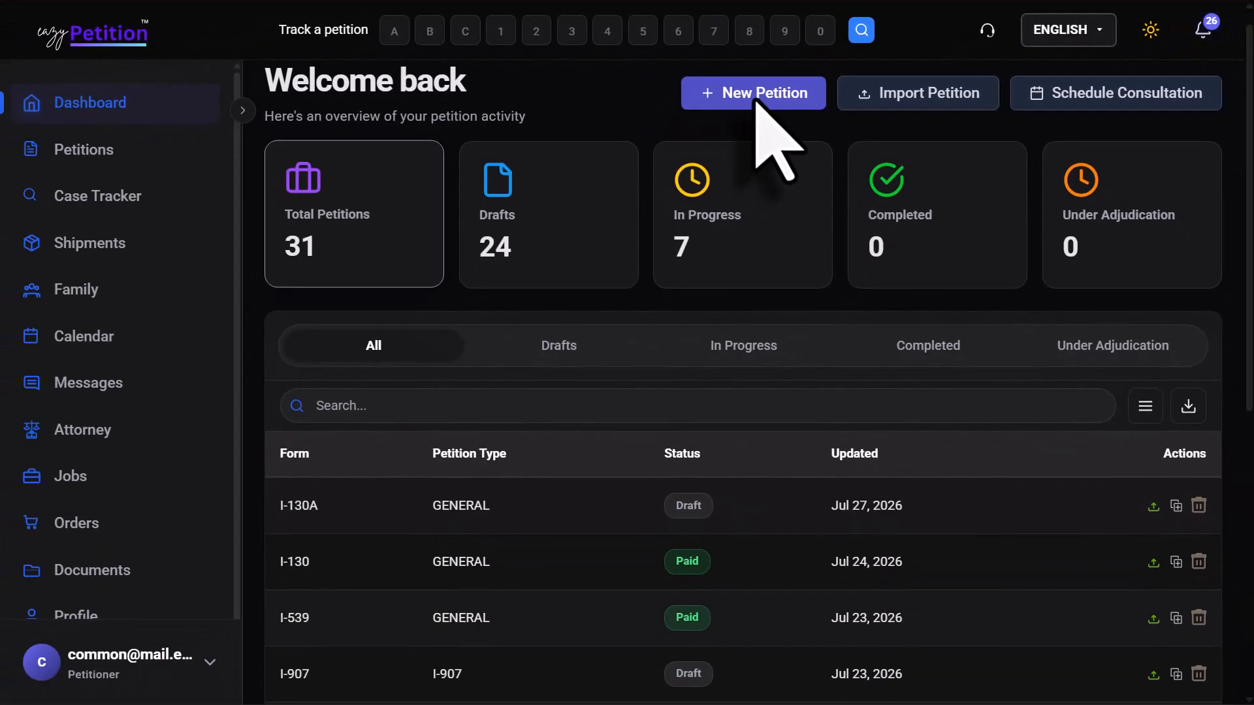
# Start a new petition, search the available forms for I-130A, and select the Supplemental Information for Spouse Beneficiary form
pyautogui.click(758, 98)
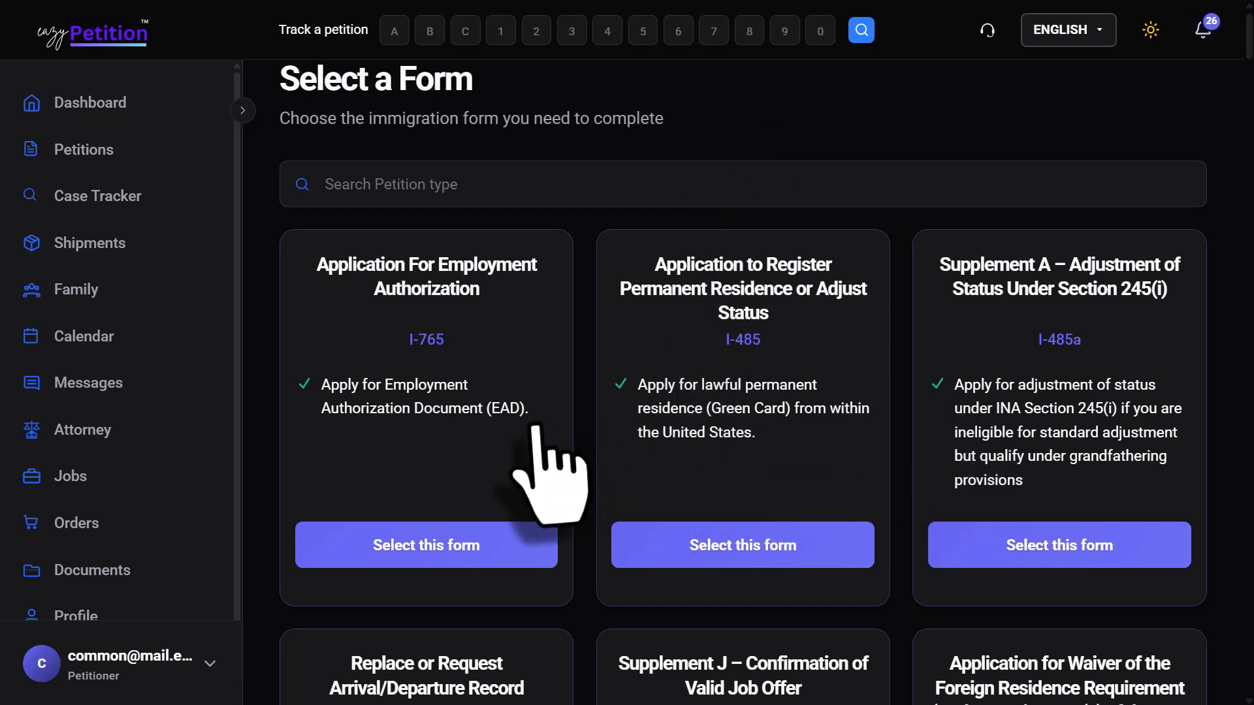
pyautogui.click(574, 171)
pyautogui.write('I')
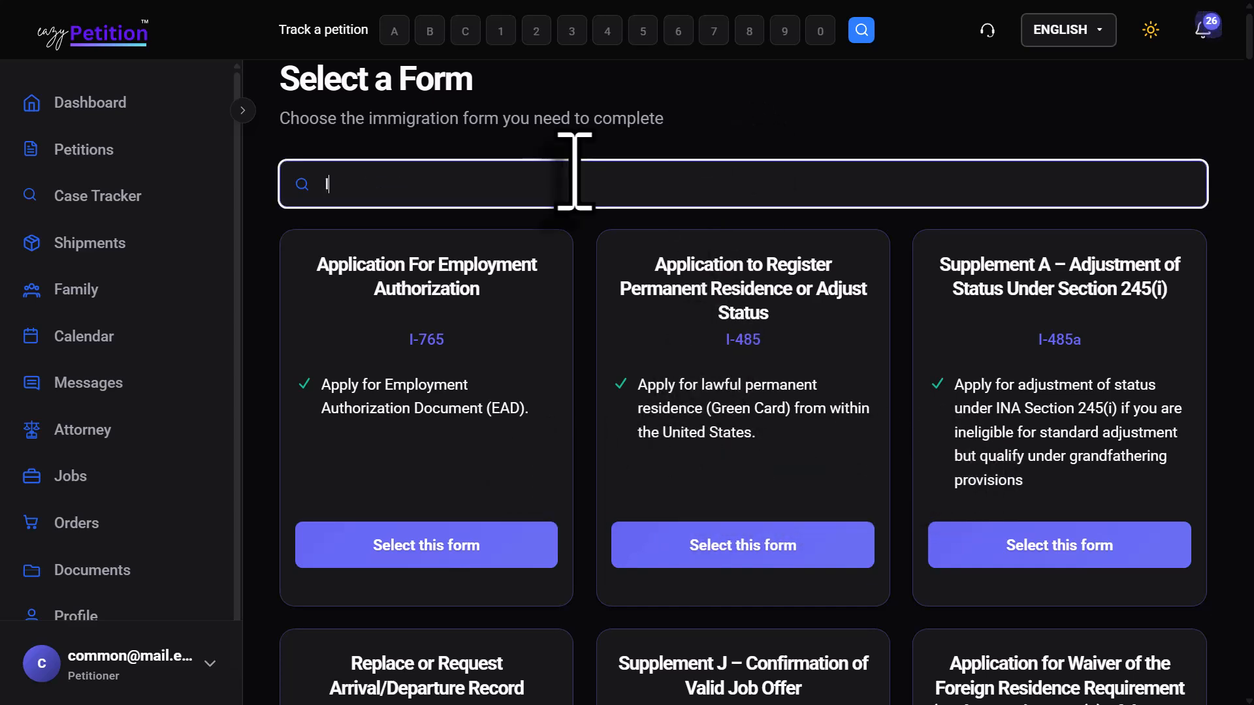
pyautogui.write('-13')
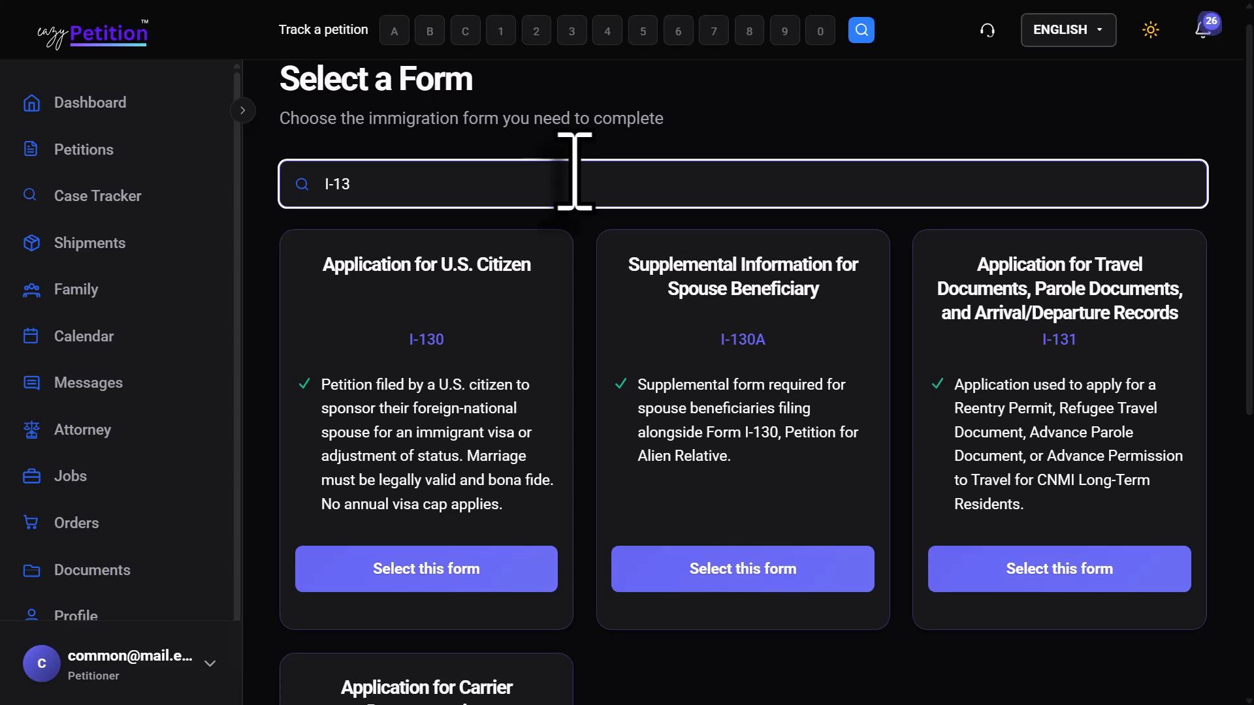
pyautogui.write('0A')
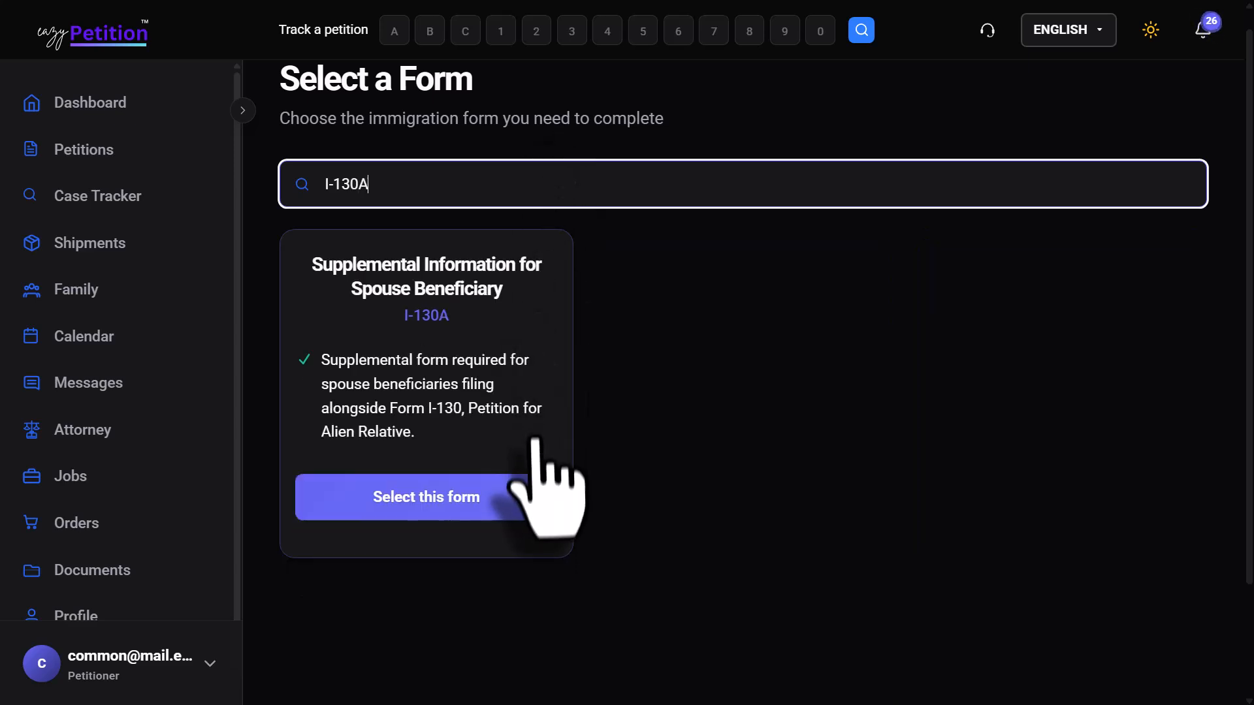
pyautogui.click(529, 493)
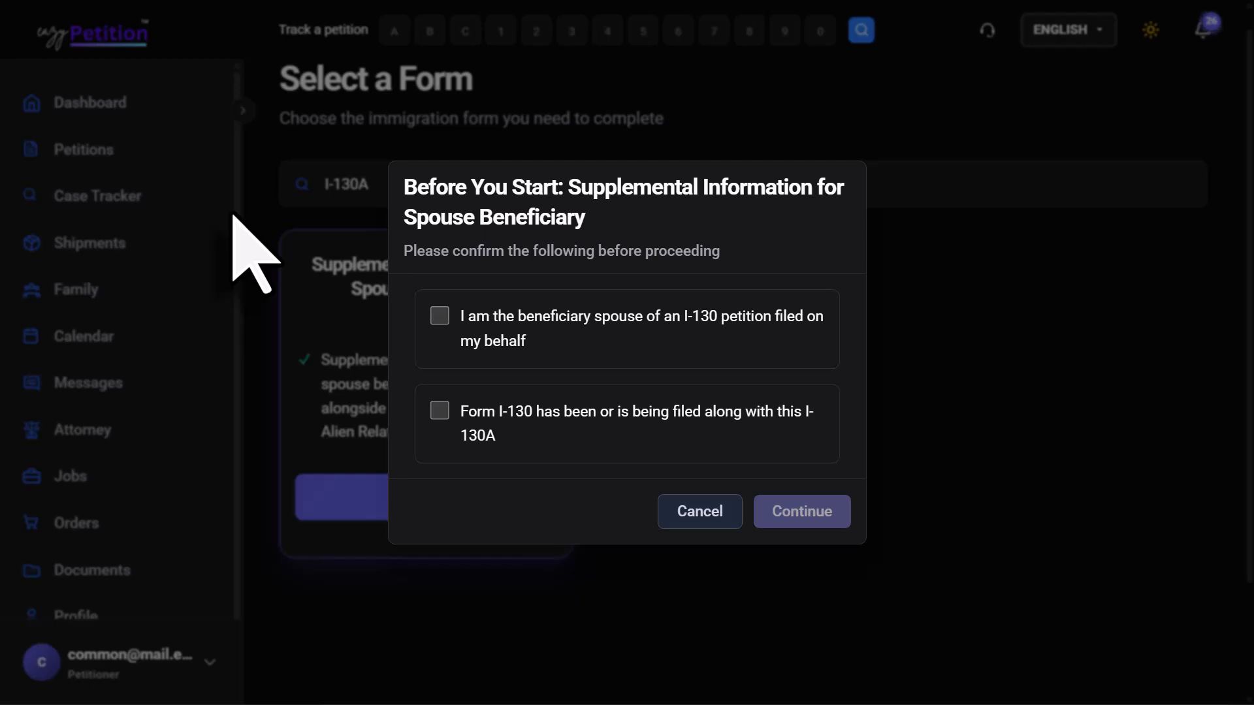
# Confirm being the beneficiary spouse and that Form I-130 is filed along with this I-130A, and continue to the petition
pyautogui.click(438, 330)
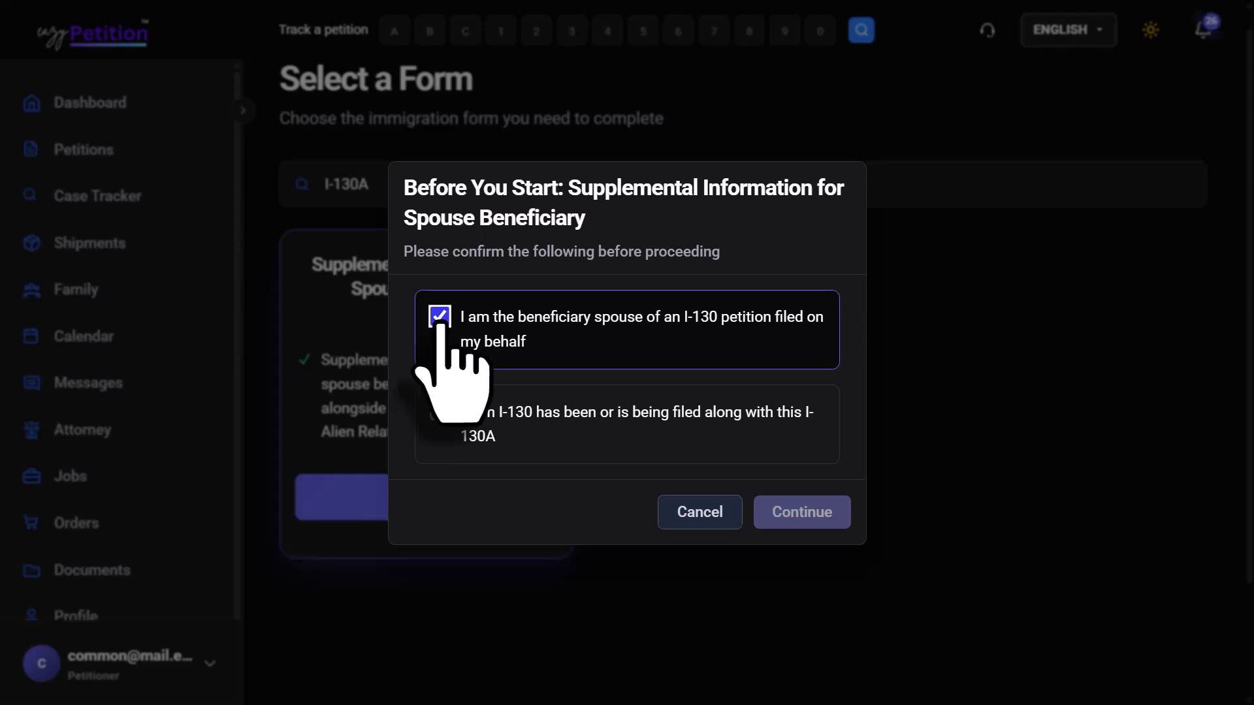
pyautogui.click(440, 435)
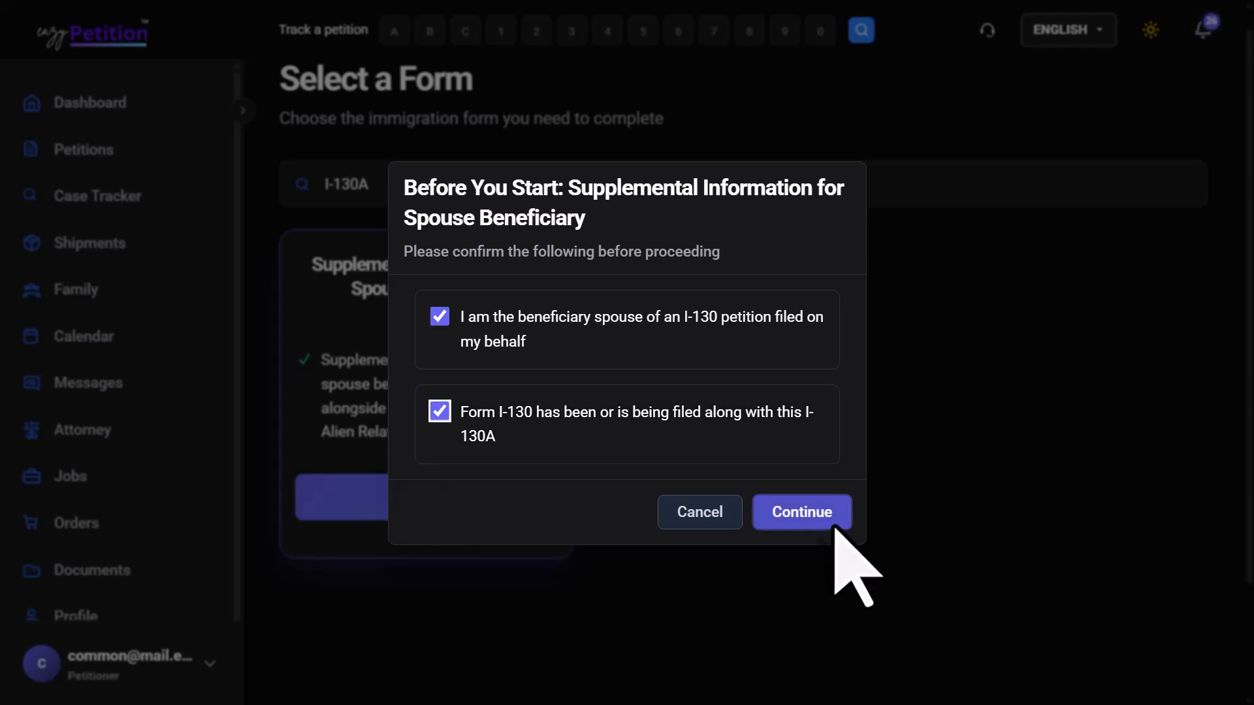
pyautogui.click(835, 523)
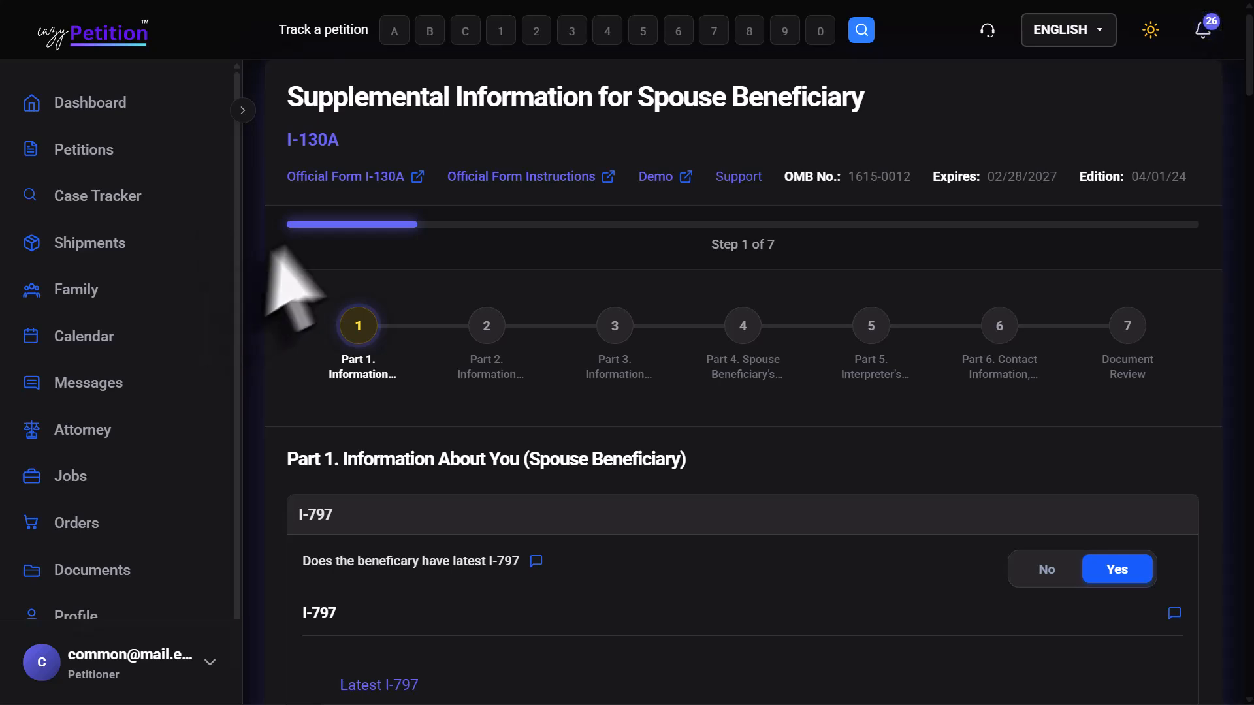
# Open the official Form I-130A link and look over Parts 2 and 3 of the petition, returning to Part 1
pyautogui.click(377, 186)
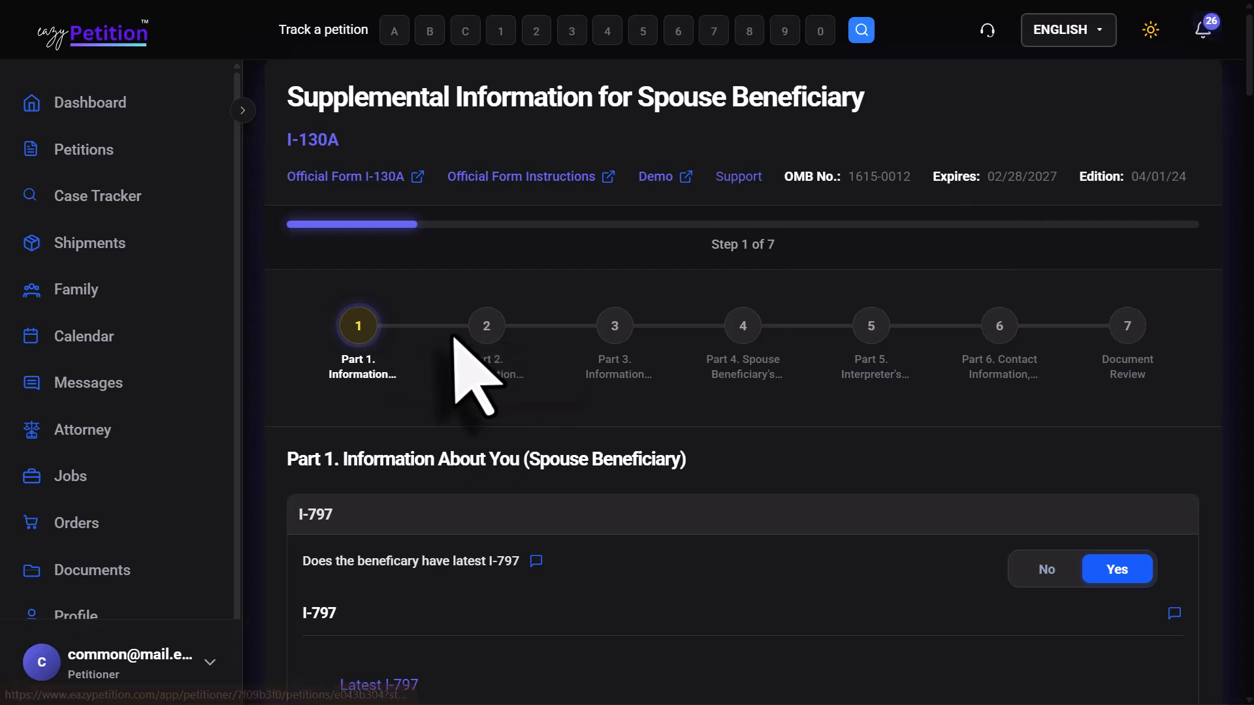
pyautogui.click(486, 343)
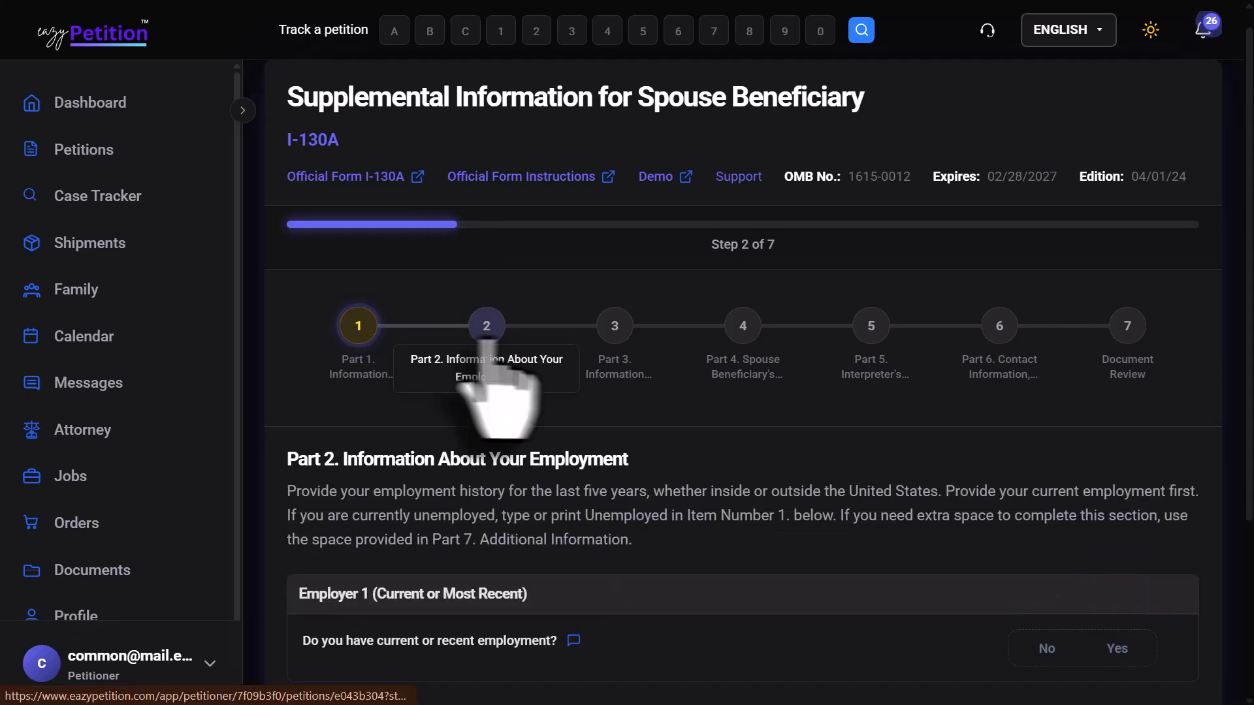
pyautogui.click(630, 332)
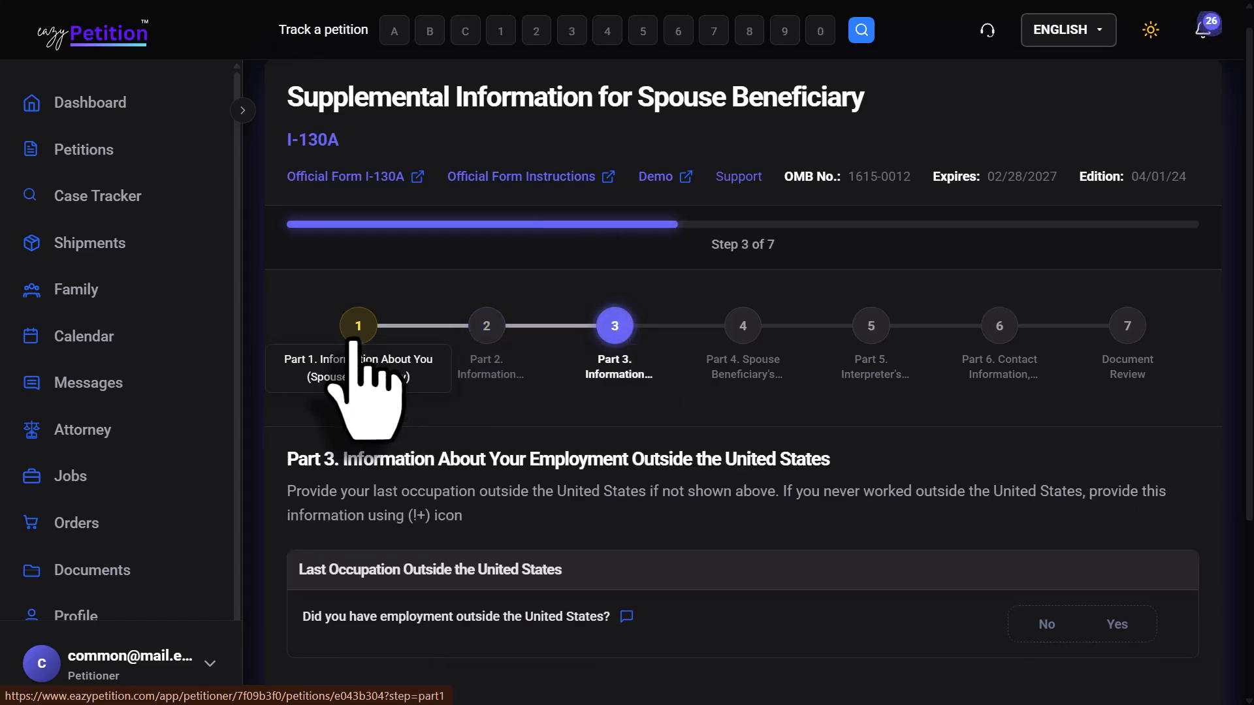
pyautogui.click(356, 343)
# Examine the I-797 document preview, its extracted fields, and the Identification Numbers section in Part 1
pyautogui.scroll(-2, 656, 431)
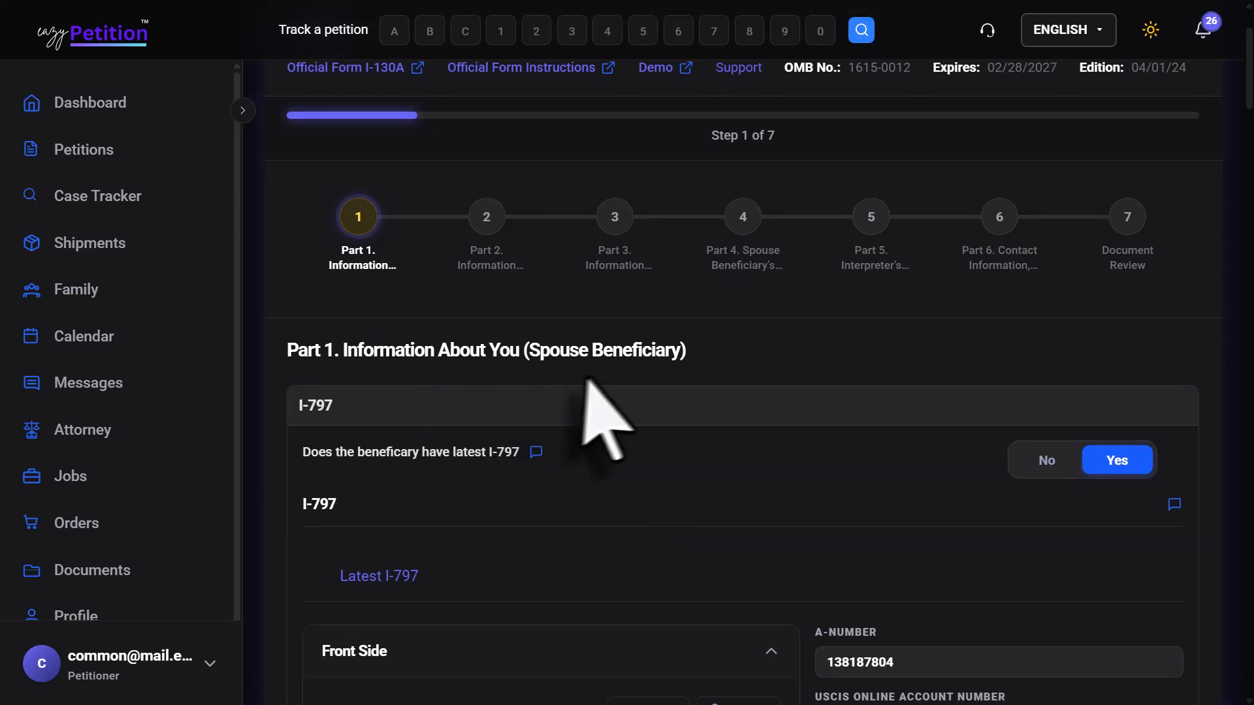
pyautogui.scroll(-1, 628, 377)
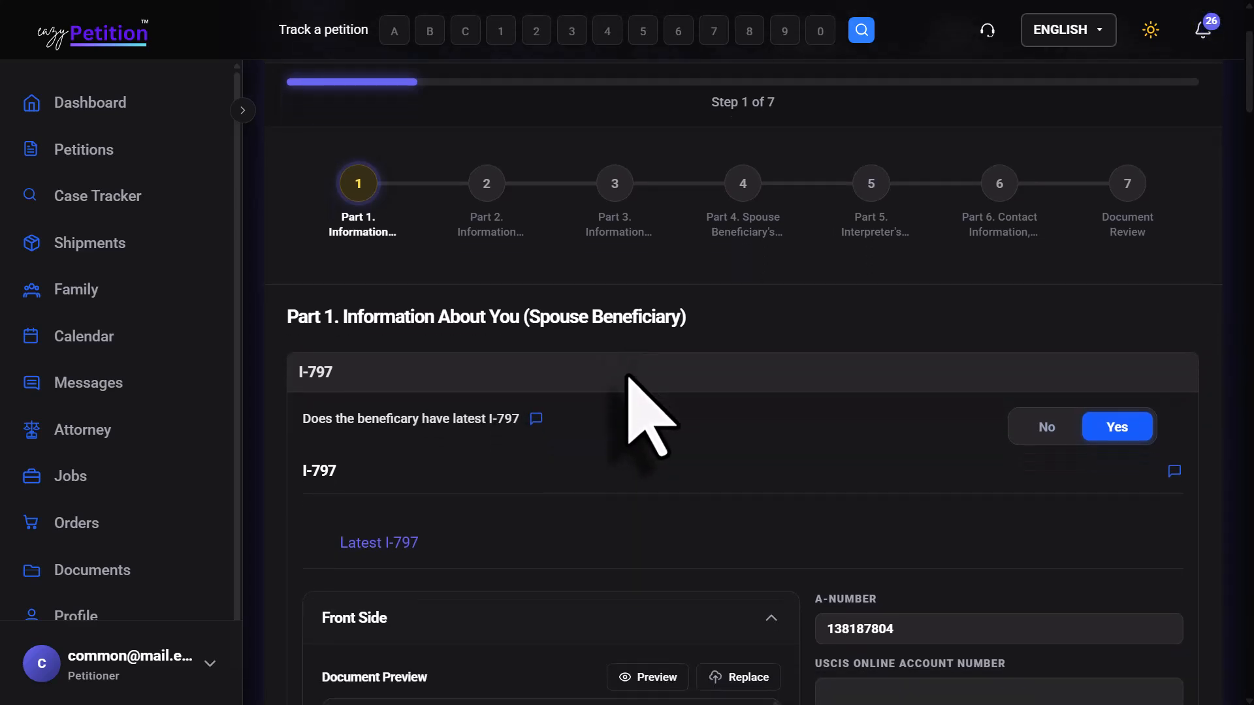
pyautogui.scroll(-3, 628, 377)
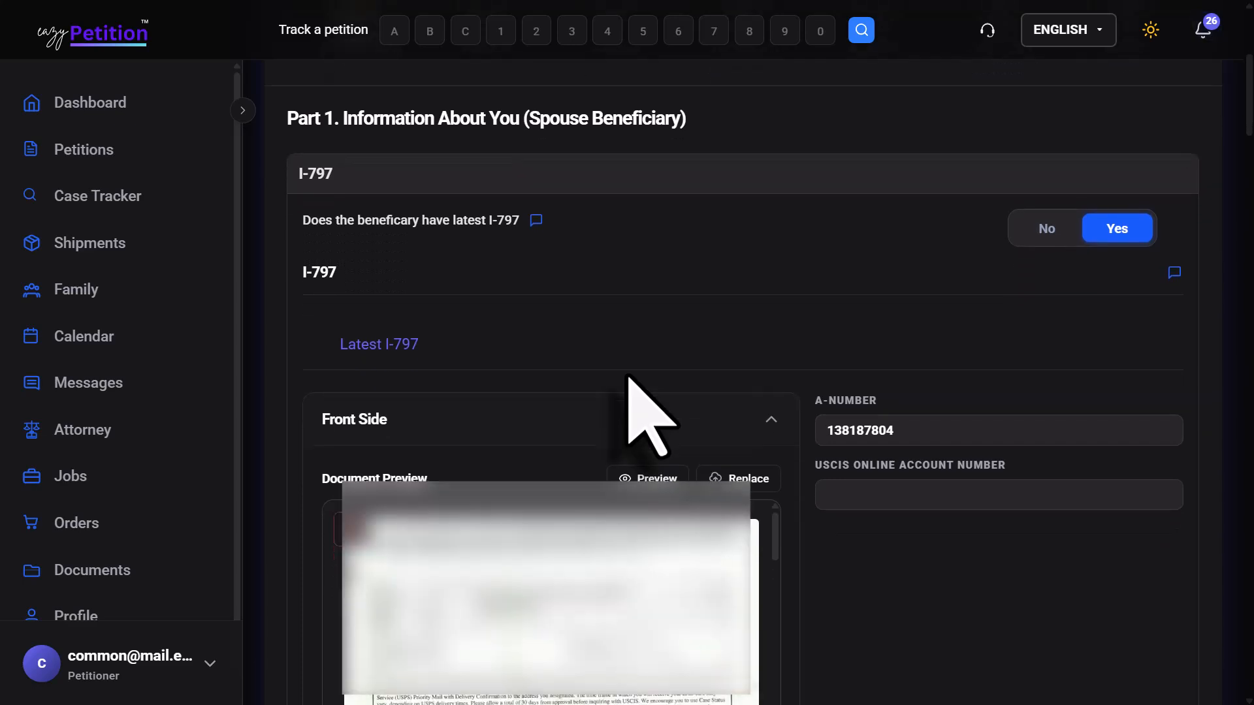
pyautogui.scroll(-1, 628, 377)
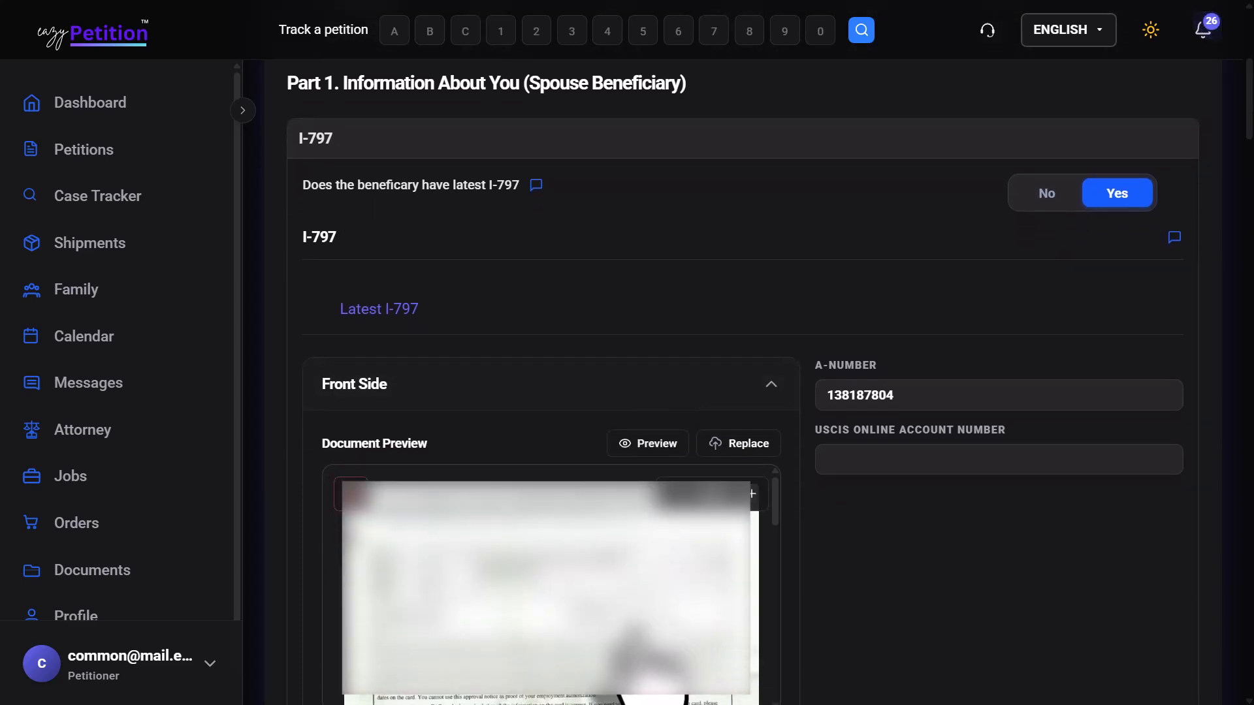
pyautogui.scroll(-2, 634, 628)
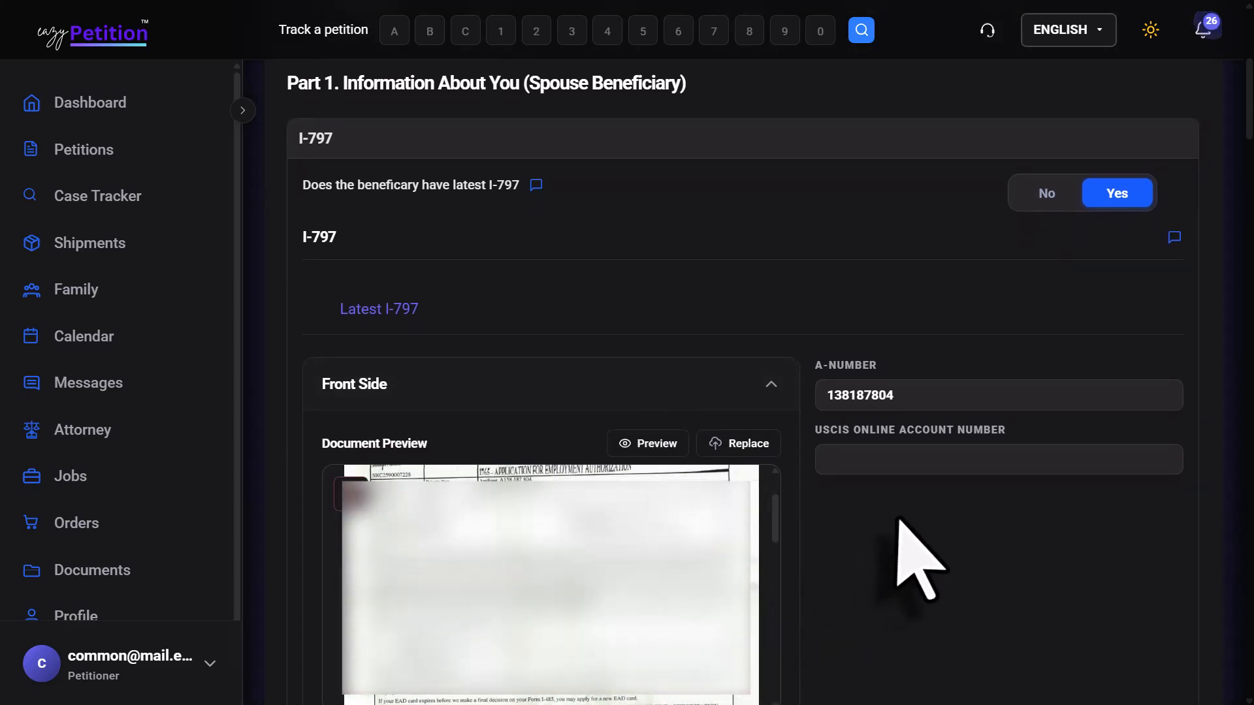
pyautogui.scroll(-3, 897, 519)
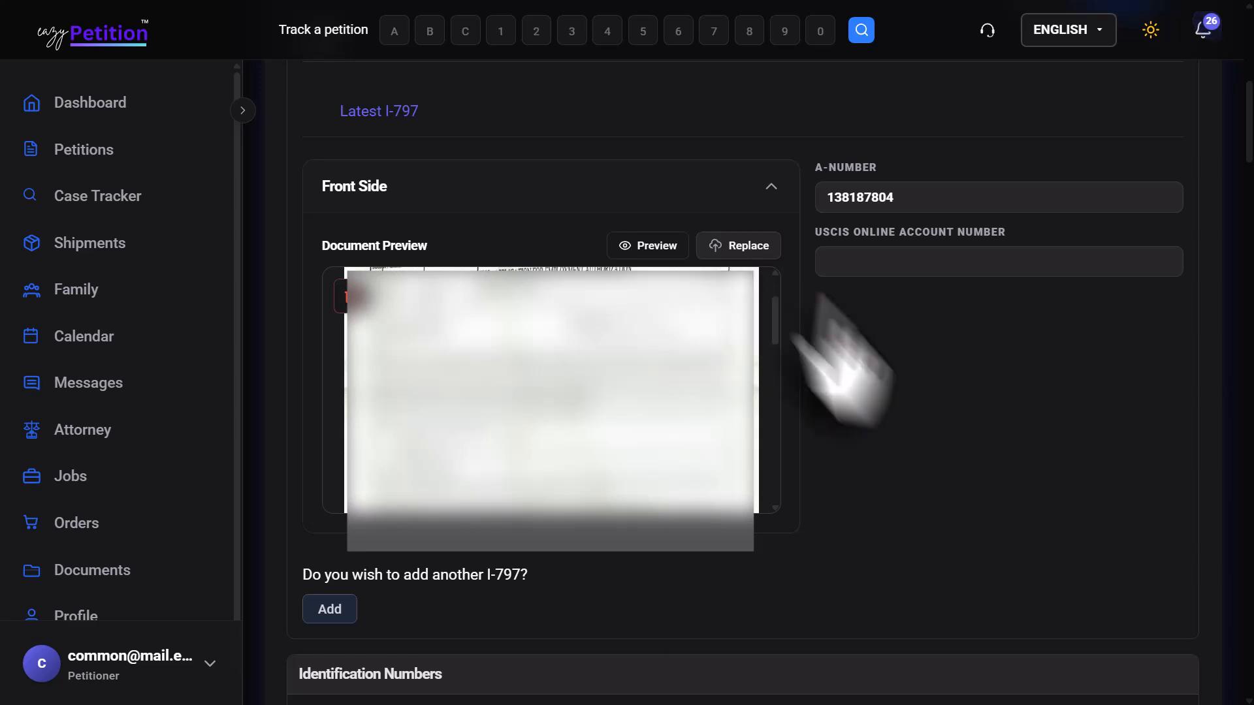
pyautogui.scroll(-3, 945, 448)
pyautogui.scroll(-3, 935, 423)
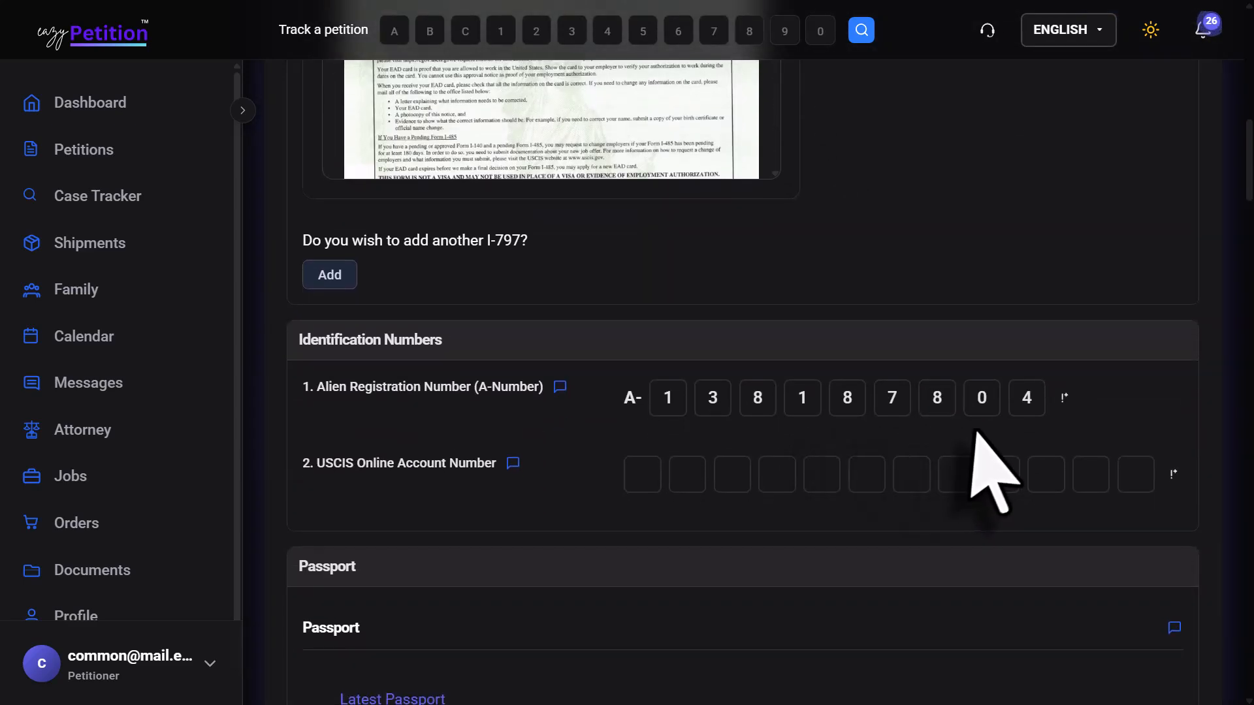
# Compare the passport document and its extracted name fields with the entries in the Your Full Name section
pyautogui.scroll(-7, 999, 470)
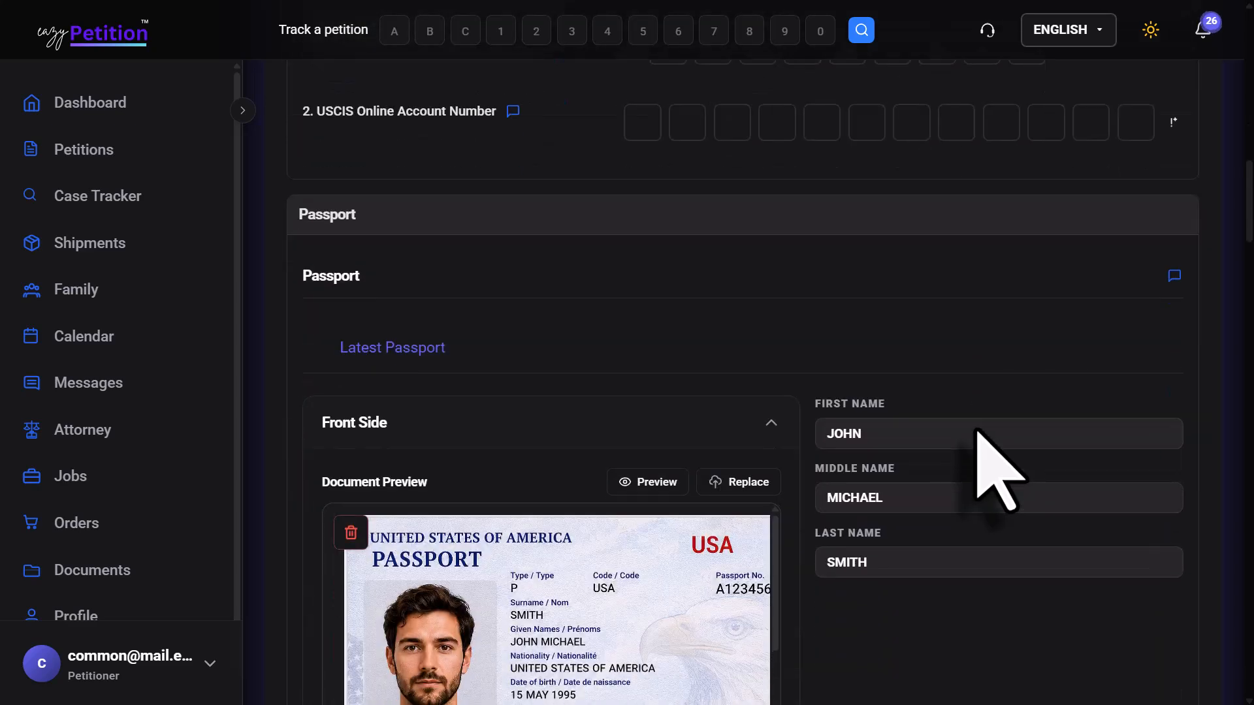
pyautogui.scroll(-1, 976, 428)
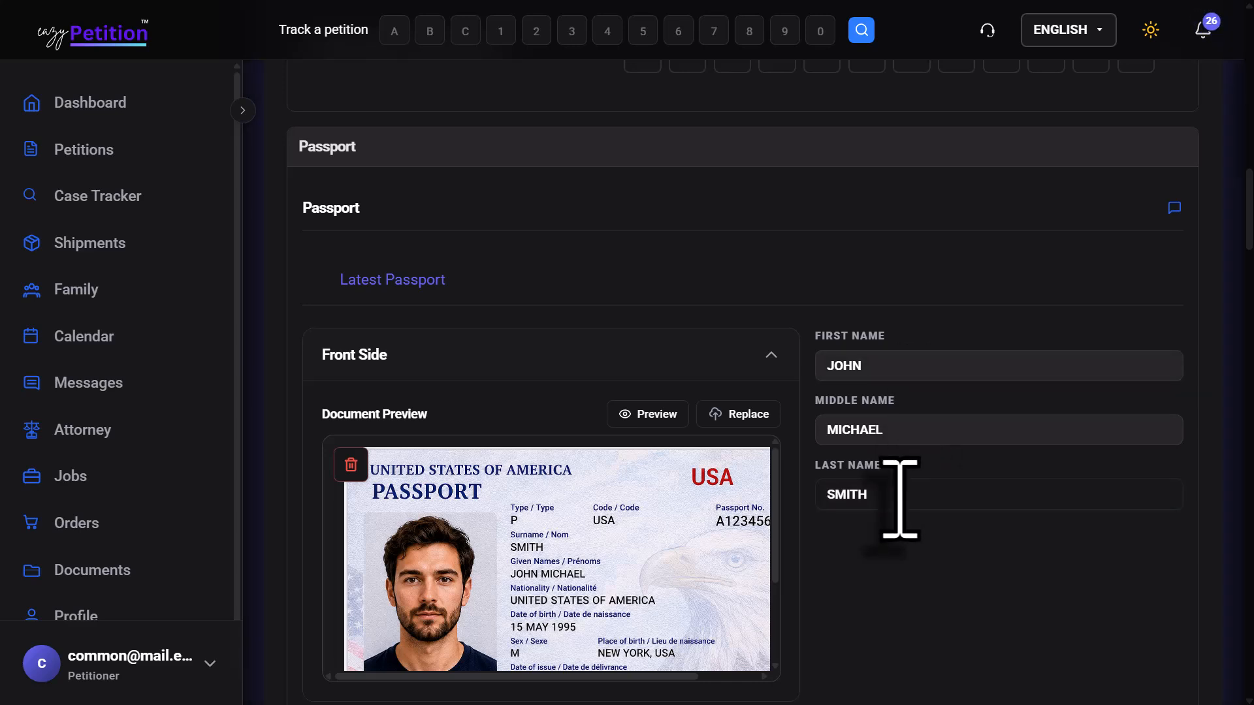
pyautogui.scroll(-10, 900, 498)
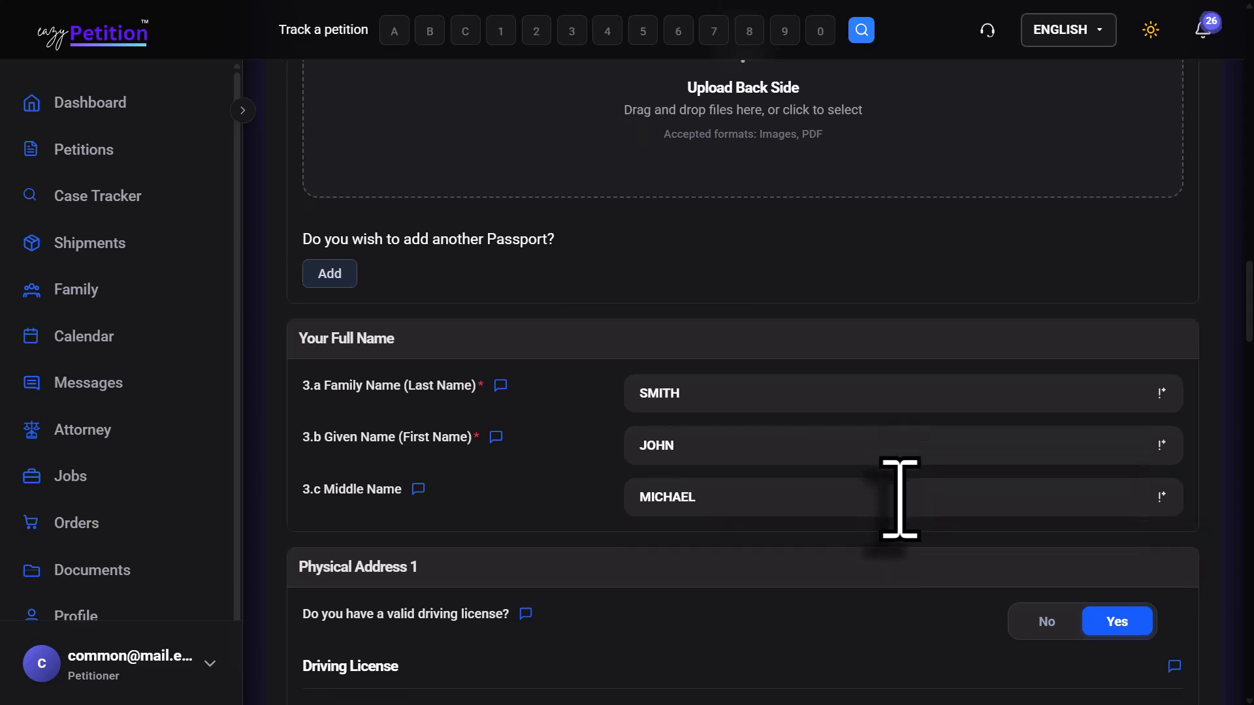
# Answer Yes to having a valid driving license and check the license's front side against its extracted address fields
pyautogui.scroll(-1, 900, 498)
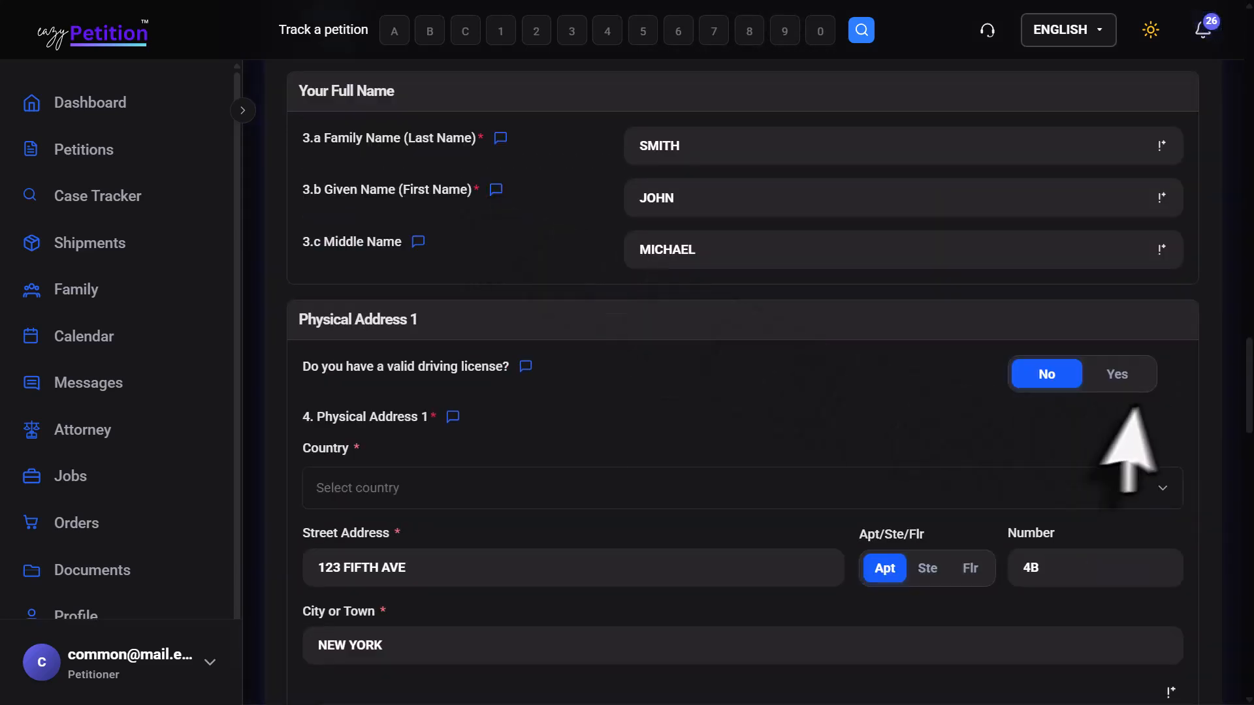
pyautogui.click(1118, 378)
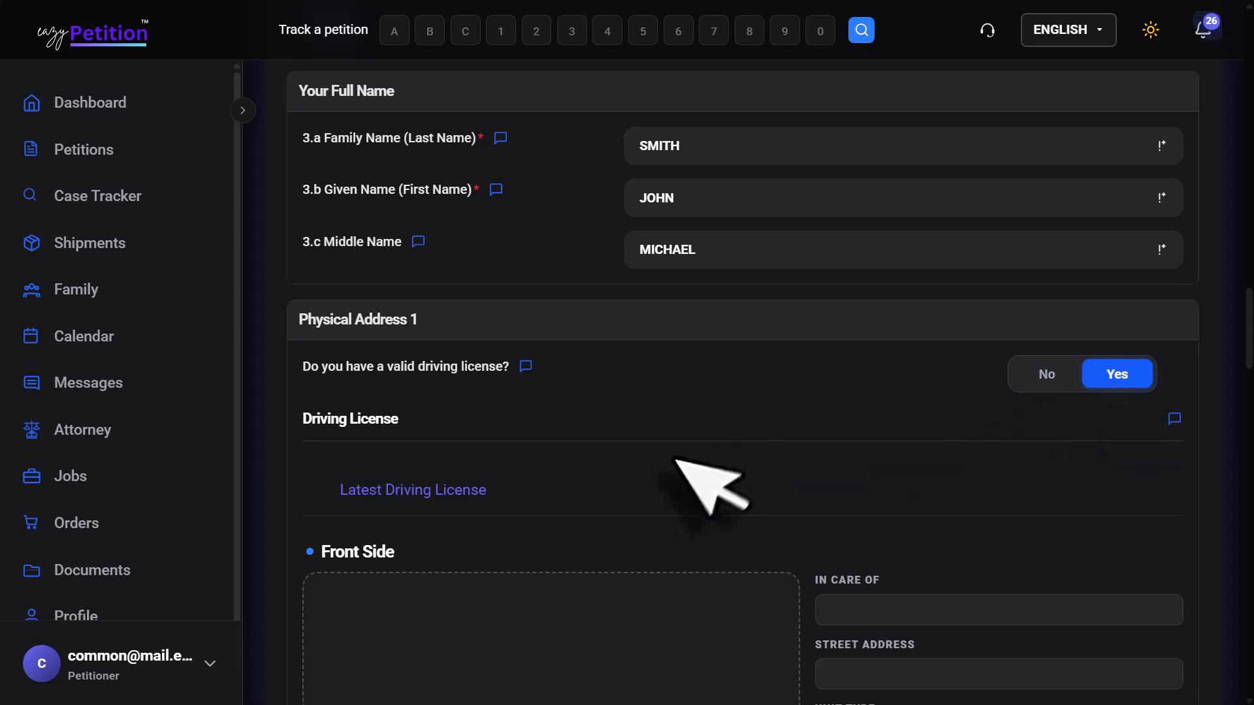
pyautogui.scroll(-5, 679, 470)
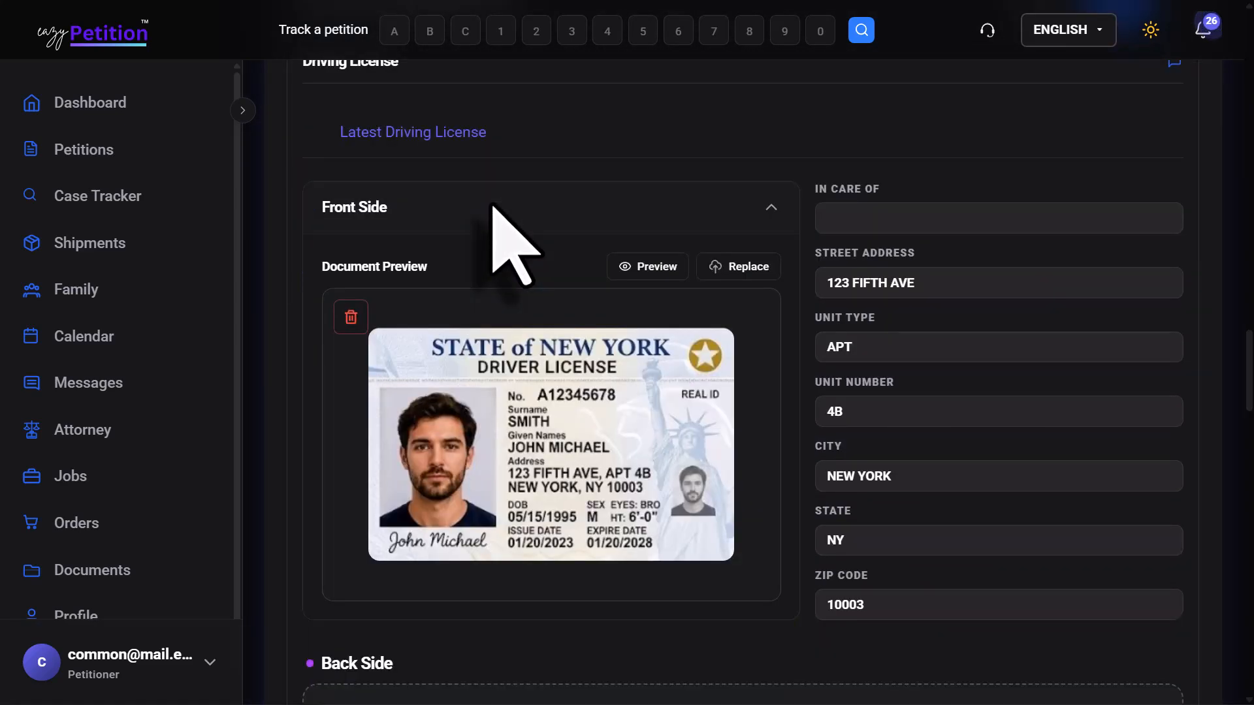
pyautogui.moveTo(585, 510)
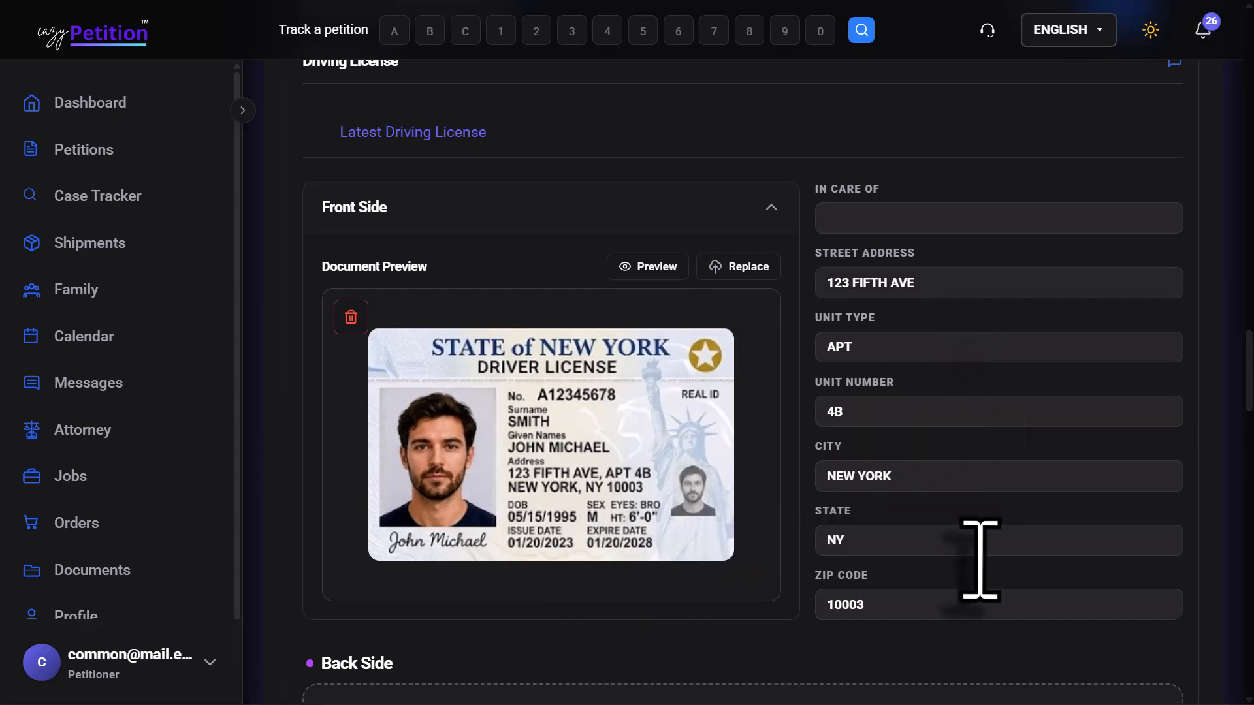
pyautogui.scroll(-1, 679, 673)
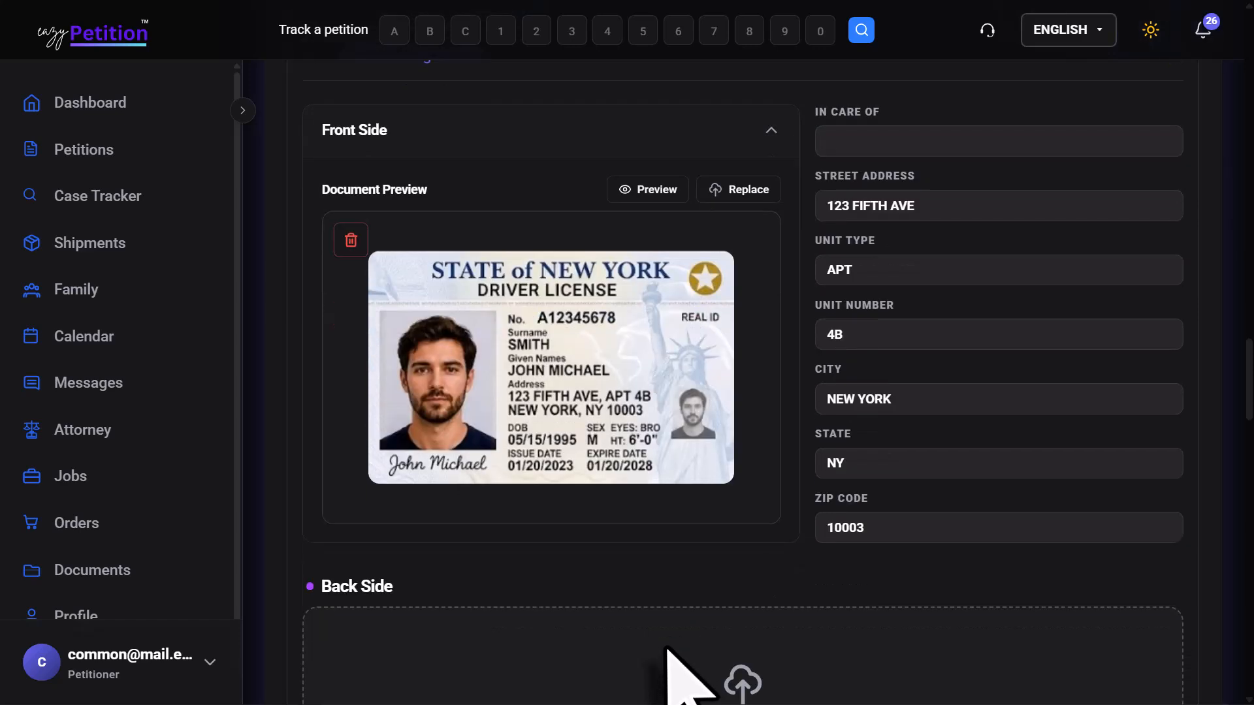
# Review the Physical Address 1 fields and answer No to having another address in the last 5 years
pyautogui.scroll(-5, 679, 673)
pyautogui.scroll(-3, 666, 653)
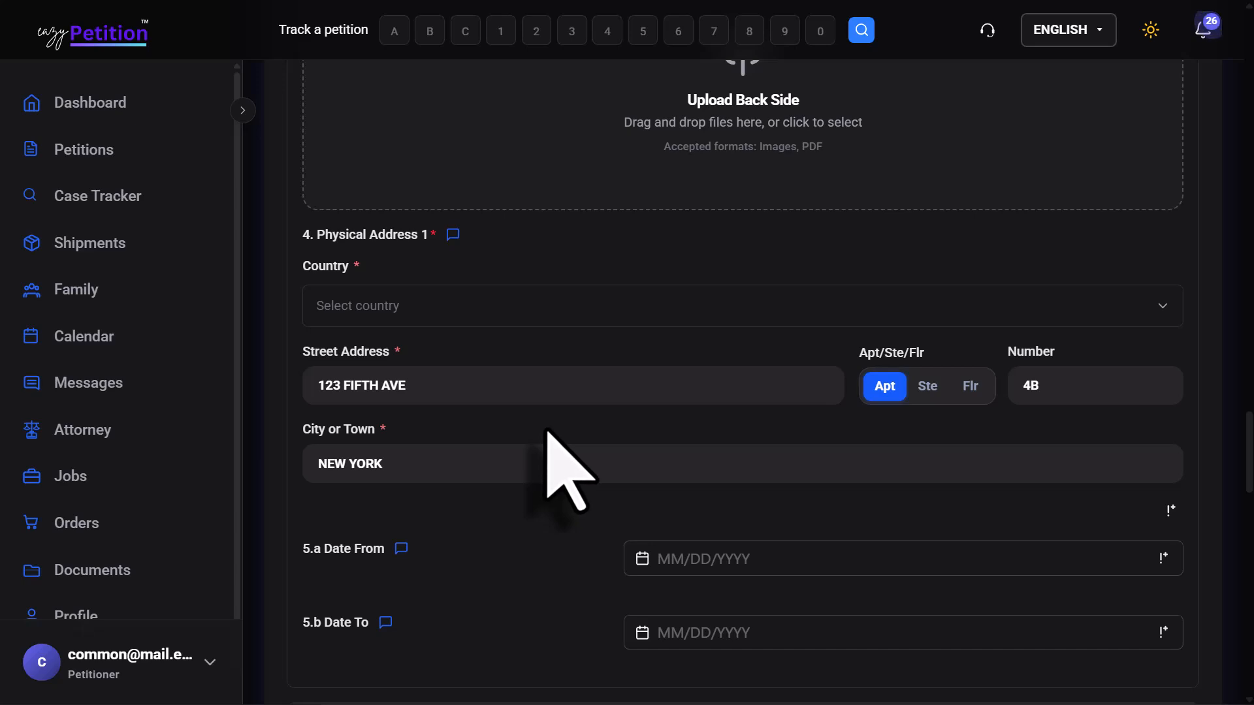
pyautogui.scroll(-2, 548, 432)
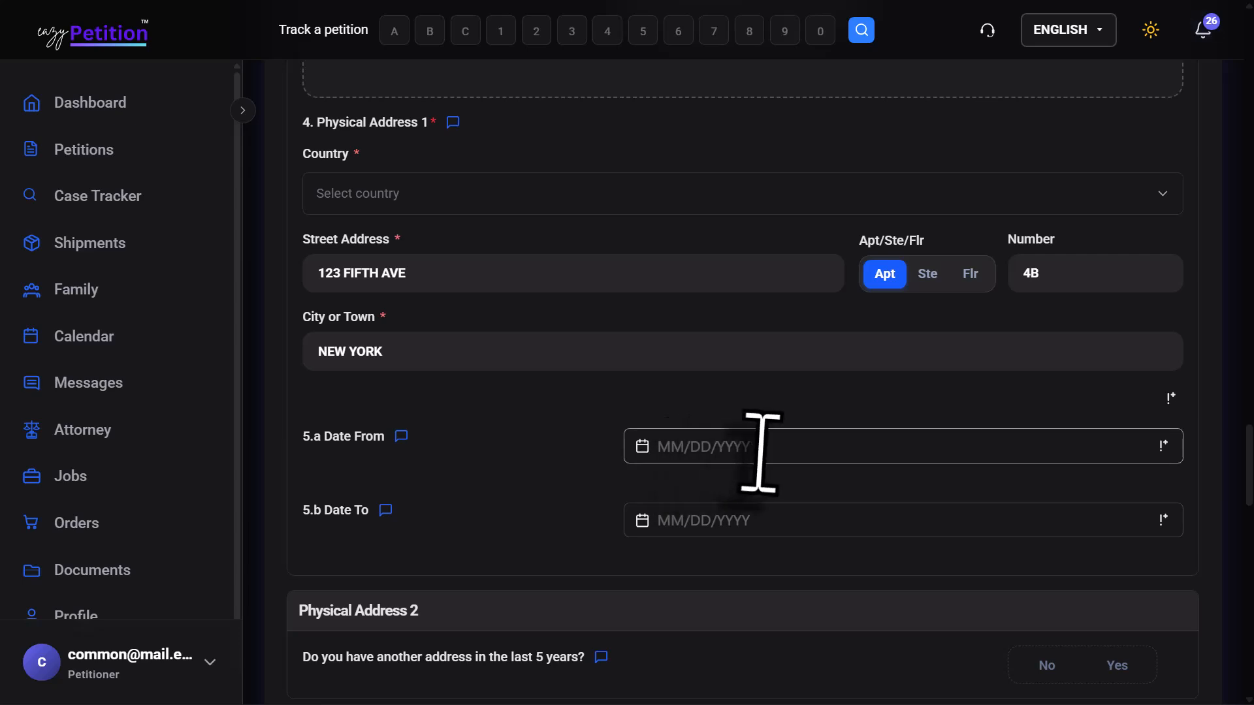
pyautogui.scroll(-4, 750, 594)
pyautogui.click(1114, 421)
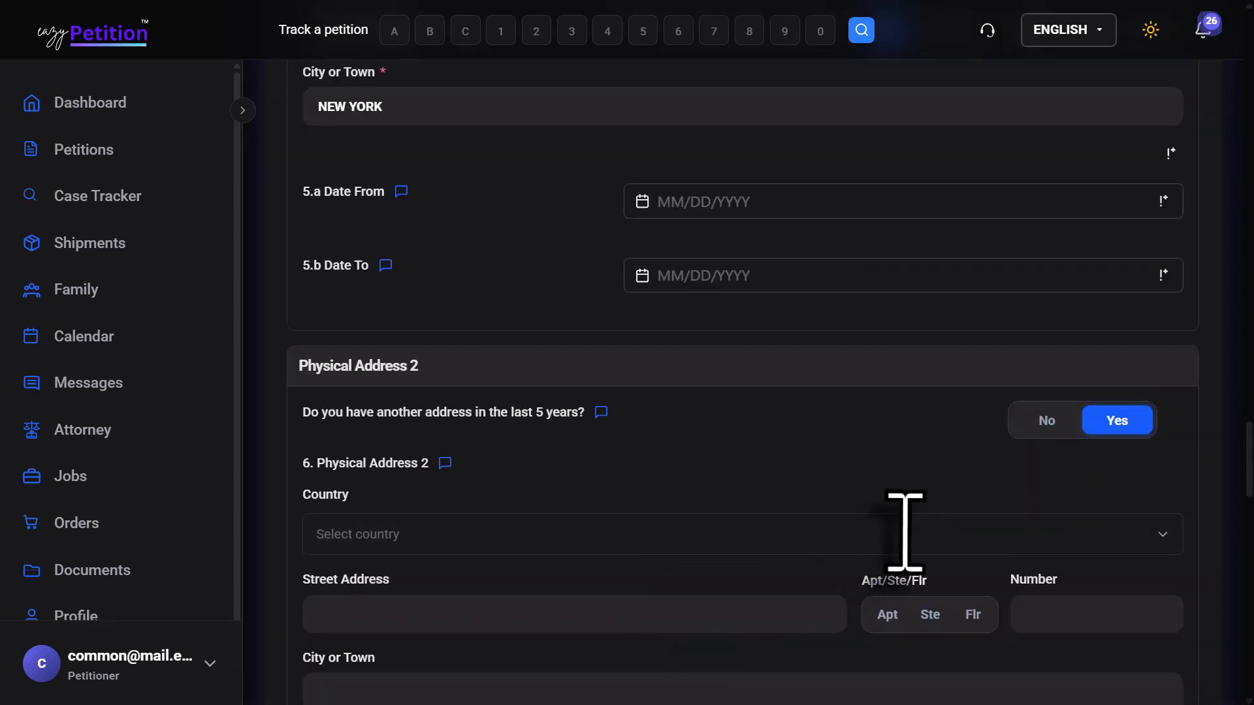
pyautogui.click(1044, 431)
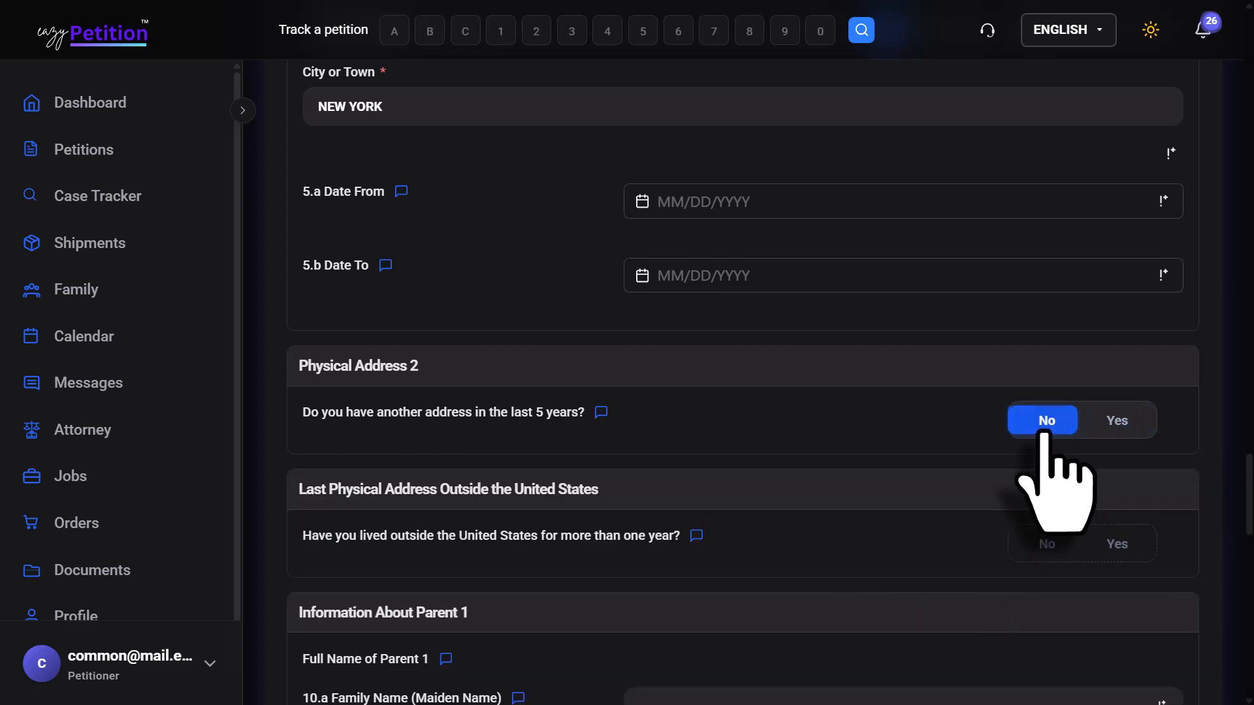
# Answer Yes to having lived outside the United States for more than one year and review the foreign address and date fields
pyautogui.scroll(-2, 881, 470)
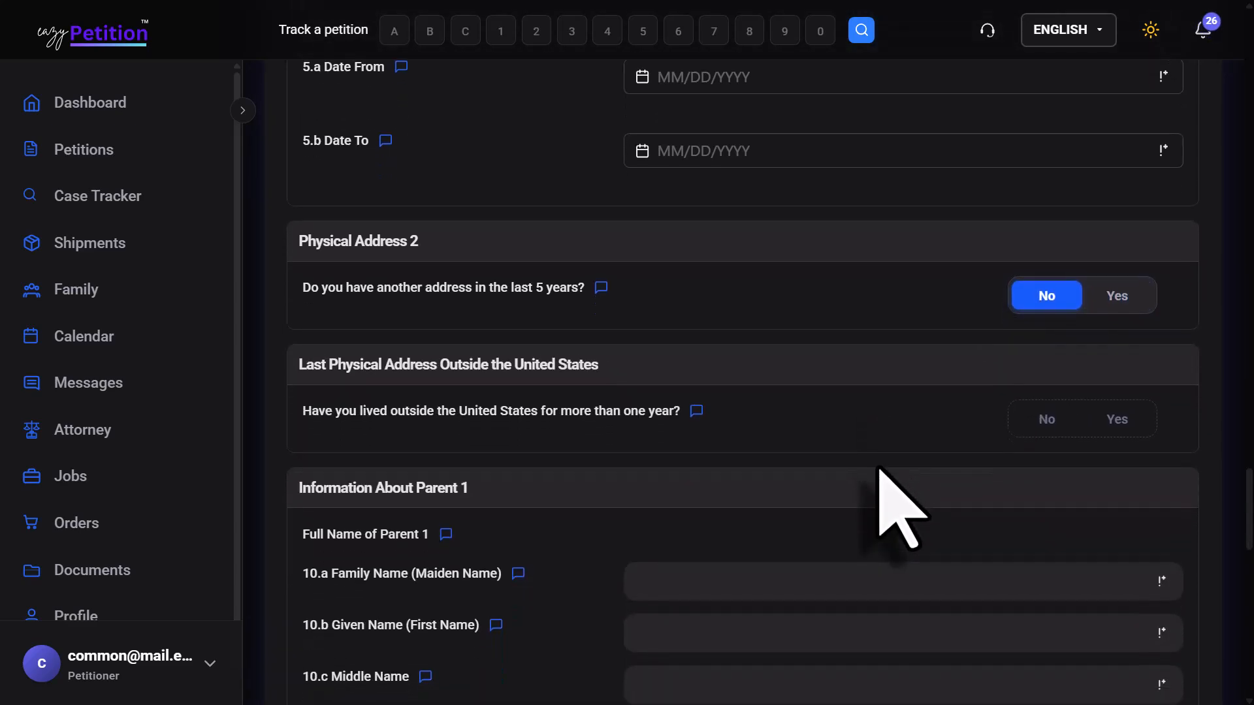
pyautogui.scroll(-1, 879, 469)
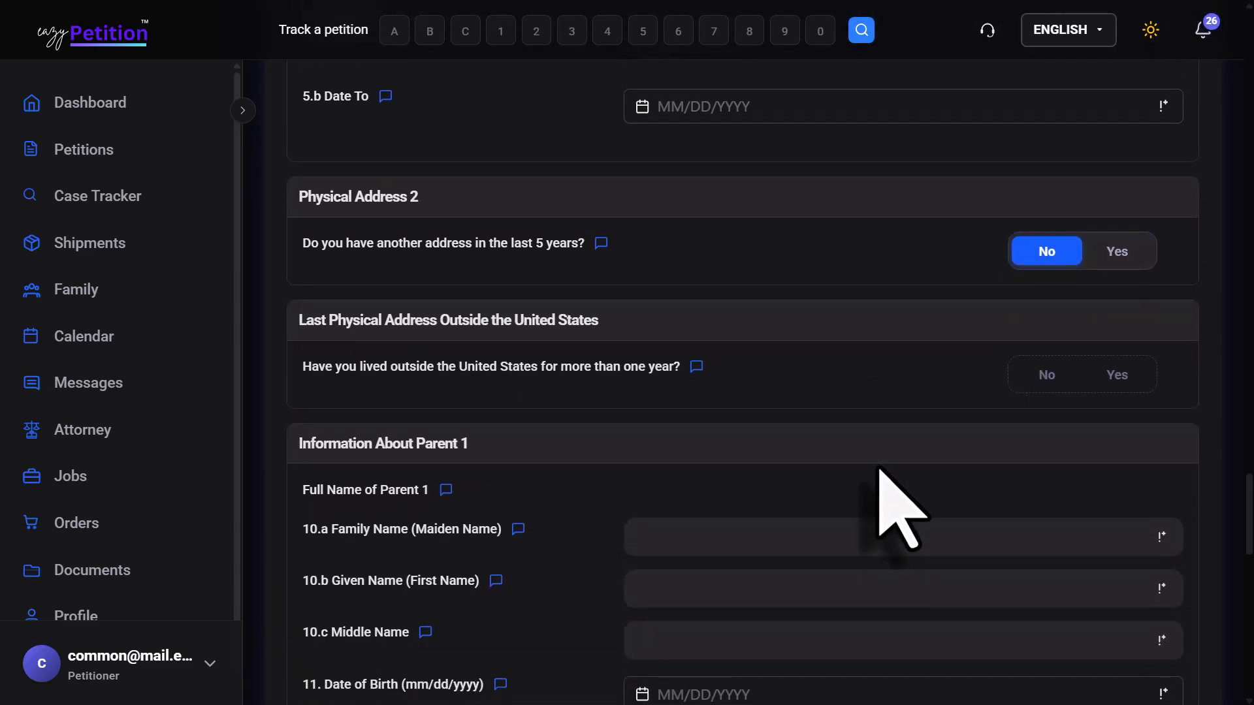
pyautogui.click(1117, 375)
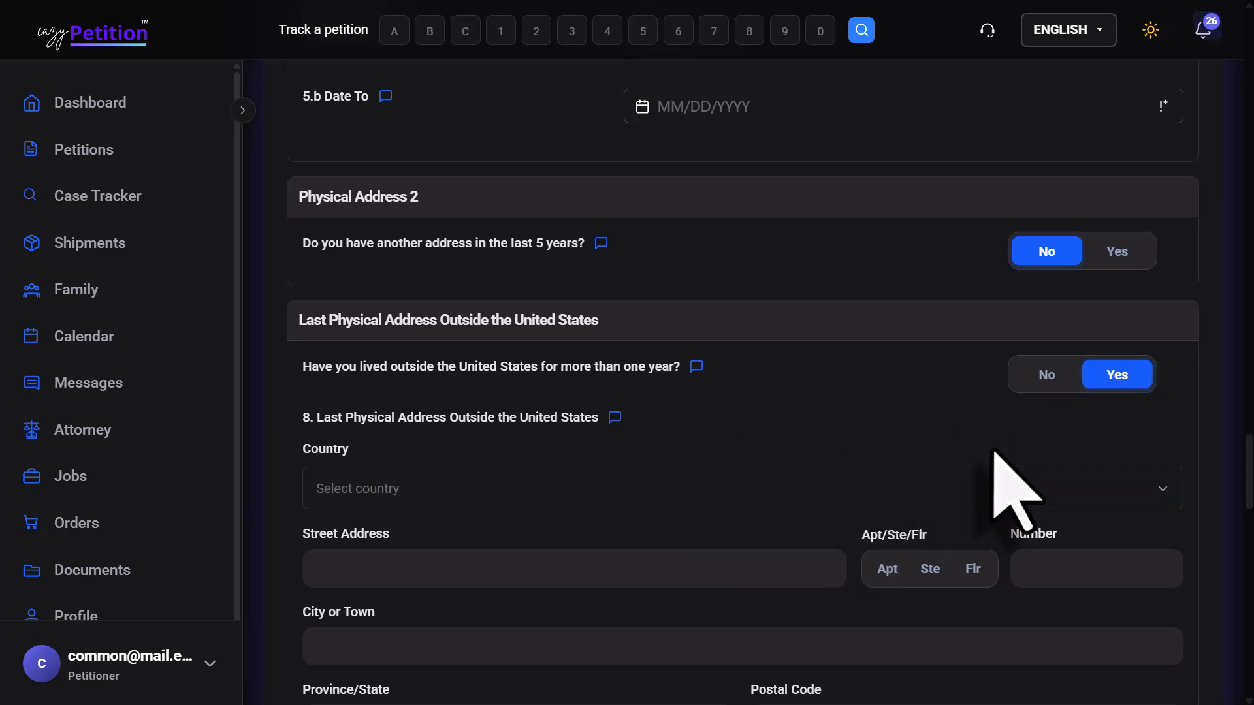
pyautogui.scroll(-6, 995, 452)
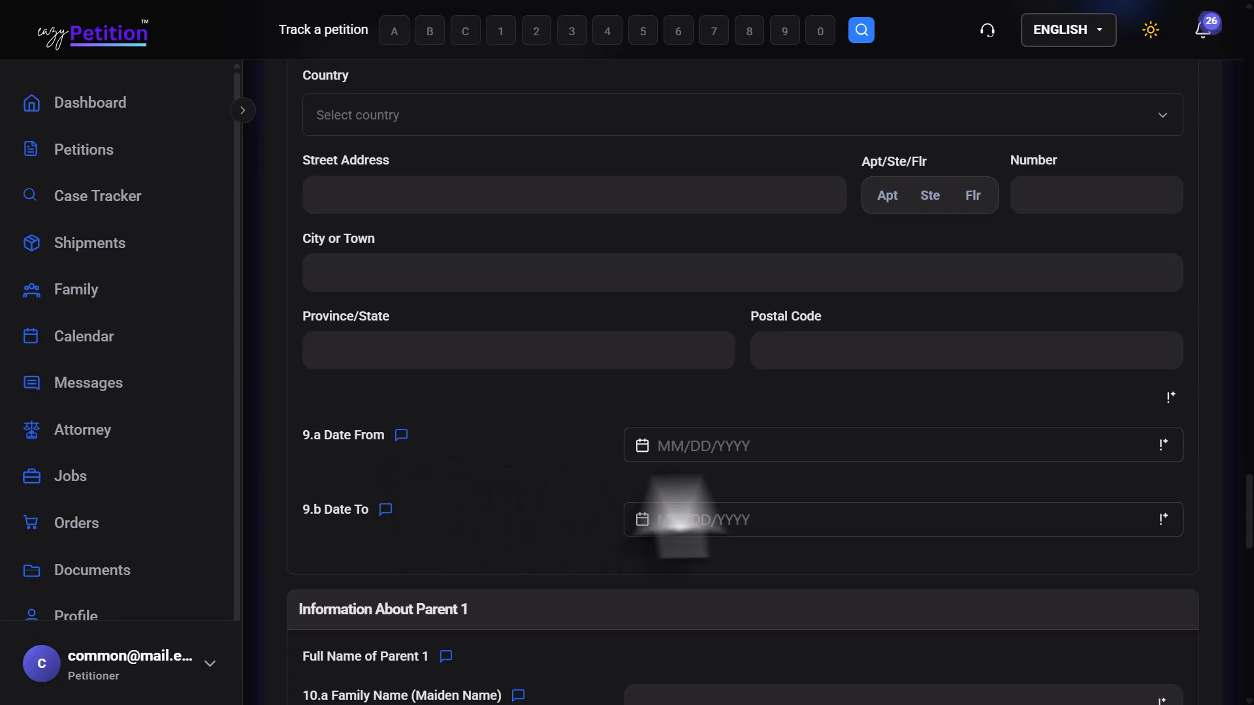
pyautogui.scroll(-4, 719, 513)
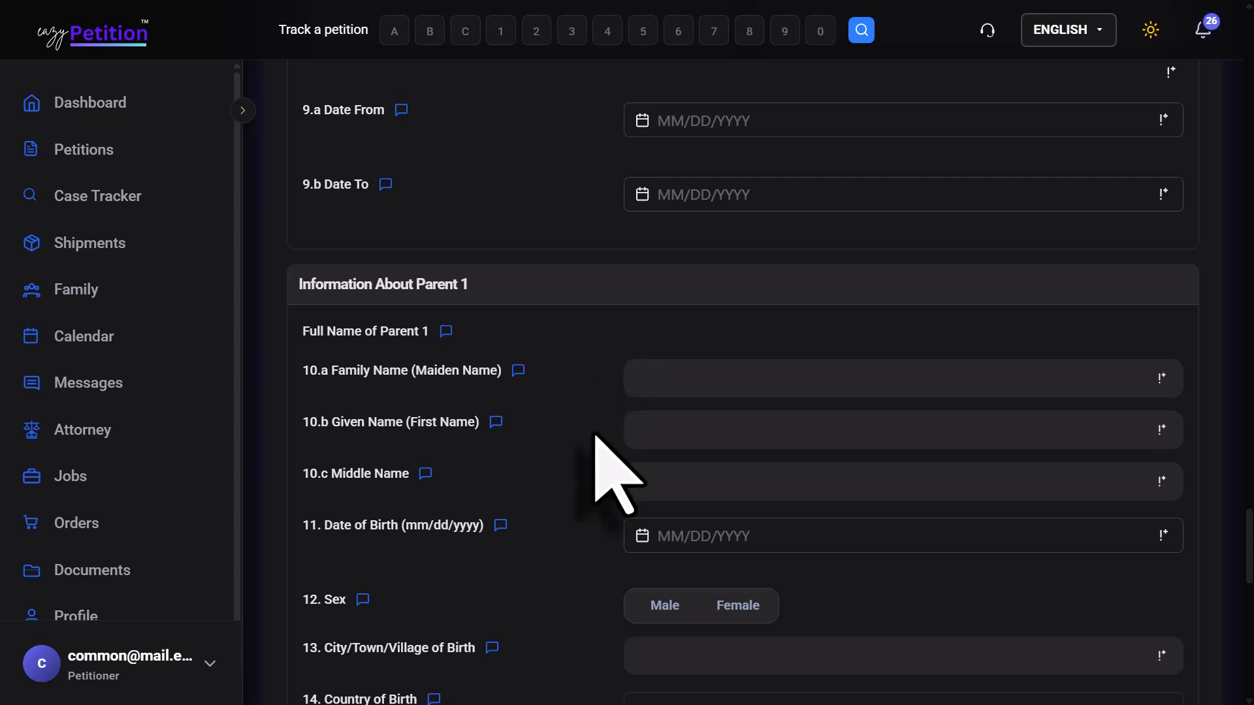
# Review the Information About Parent 1 and Parent 2 fields and continue to Part 2
pyautogui.scroll(-1, 595, 437)
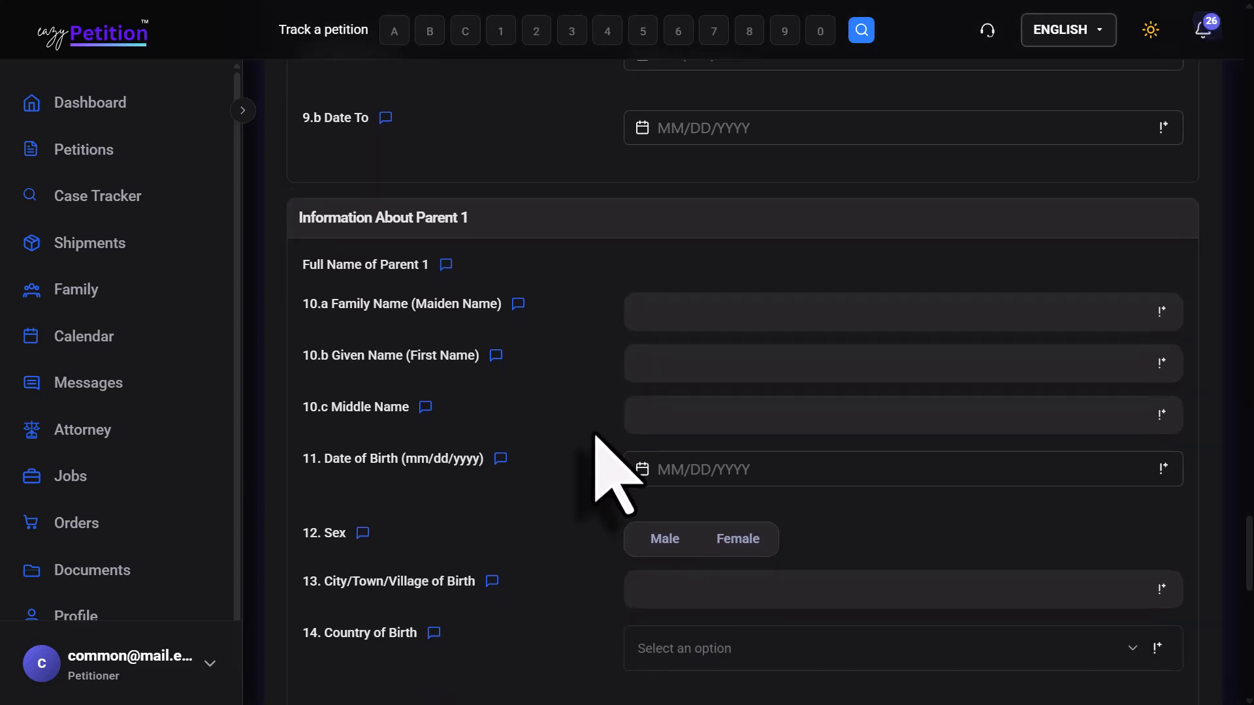
pyautogui.scroll(-1, 596, 435)
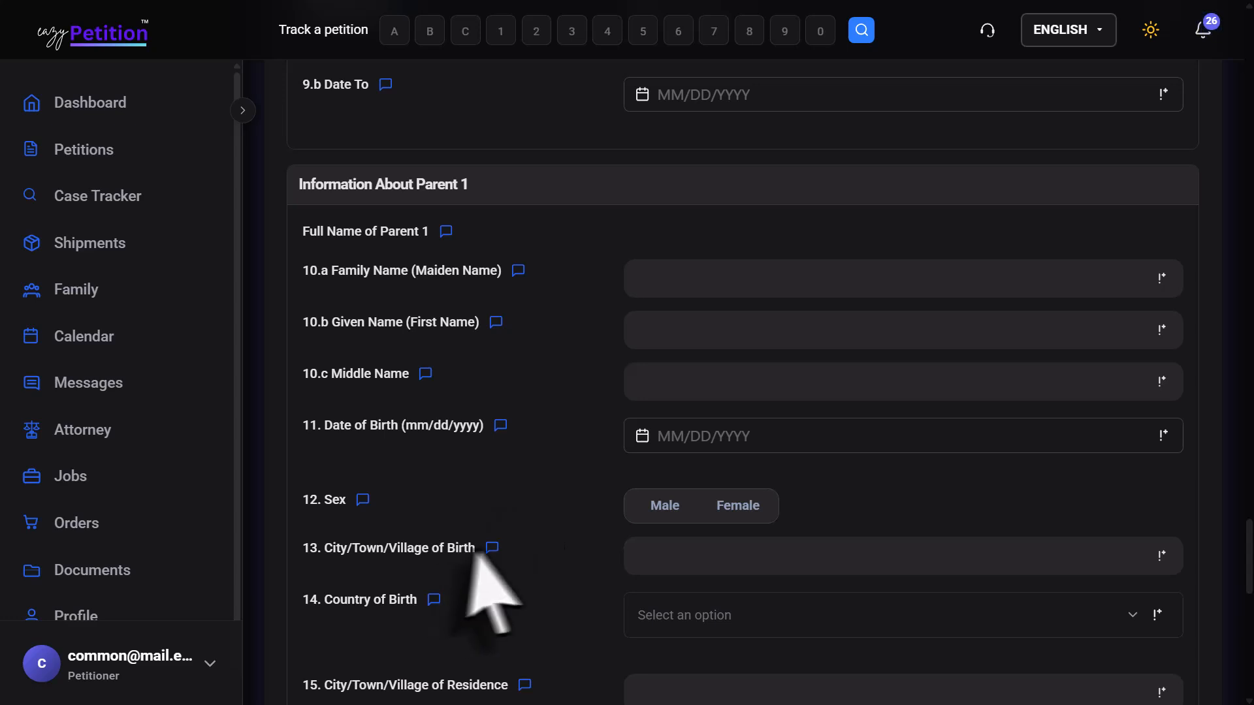
pyautogui.scroll(-2, 494, 552)
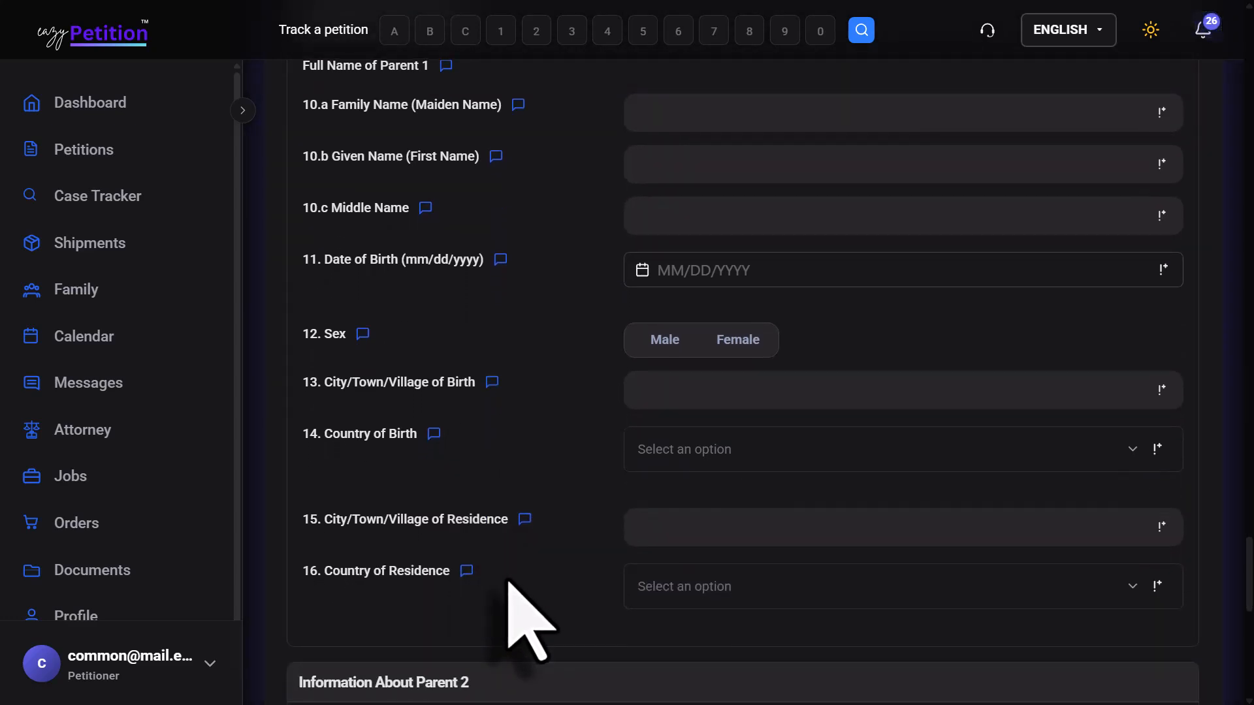
pyautogui.scroll(-4, 508, 580)
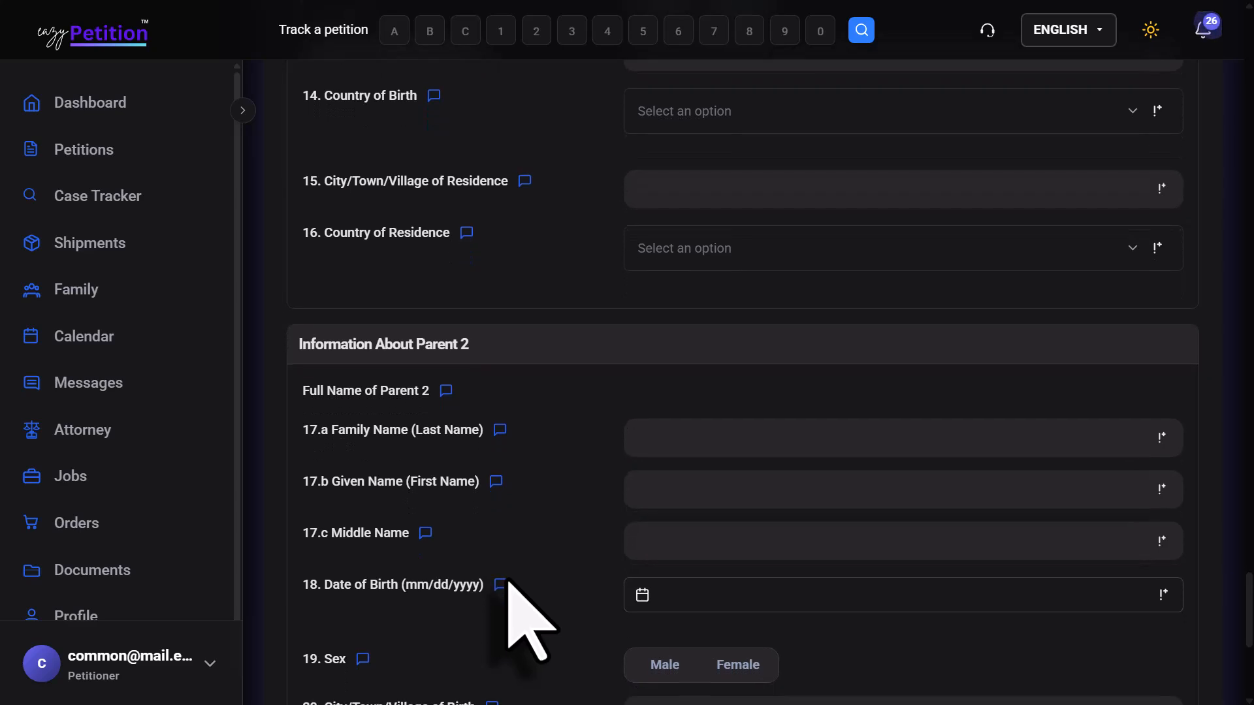
pyautogui.scroll(-3, 627, 414)
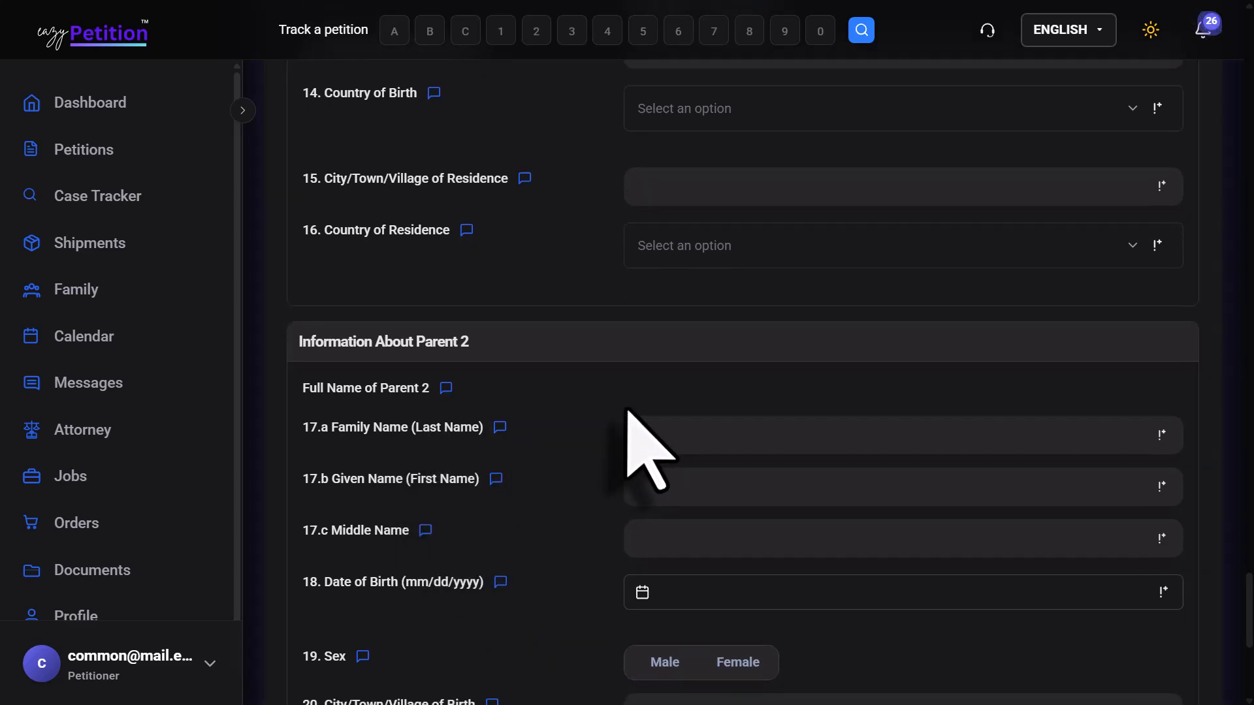
pyautogui.scroll(-1, 627, 412)
pyautogui.scroll(-2, 627, 411)
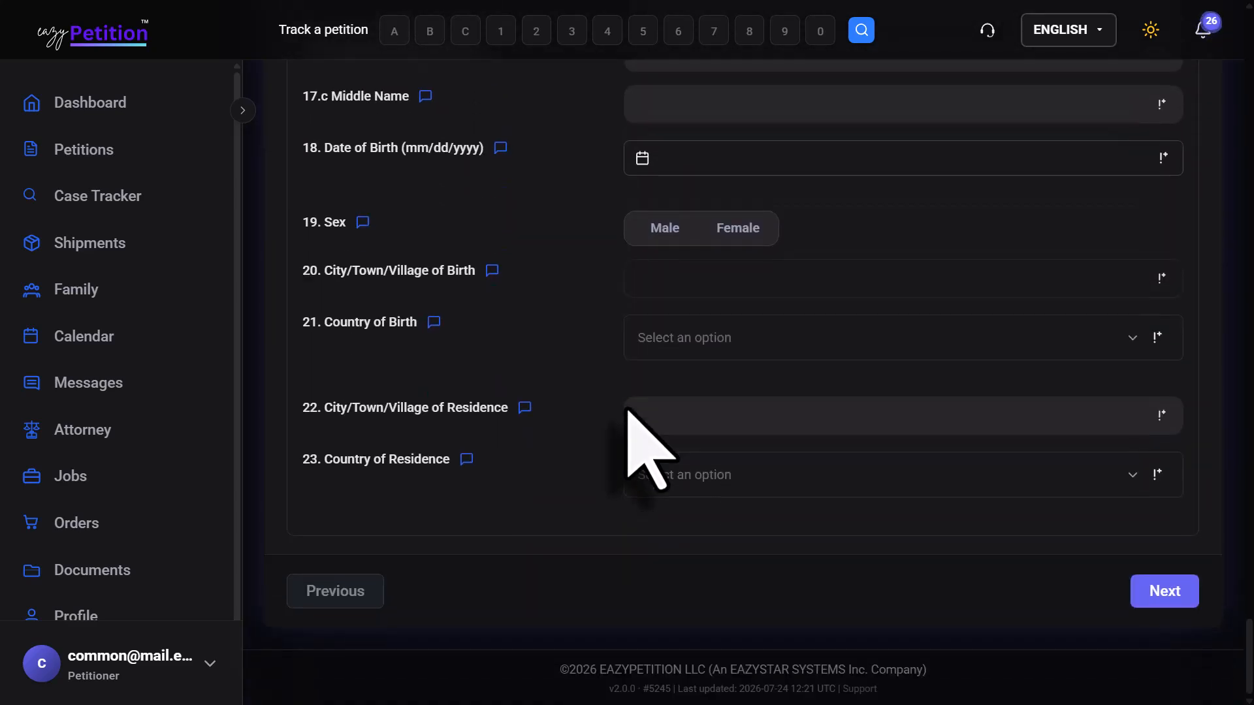
pyautogui.click(1154, 590)
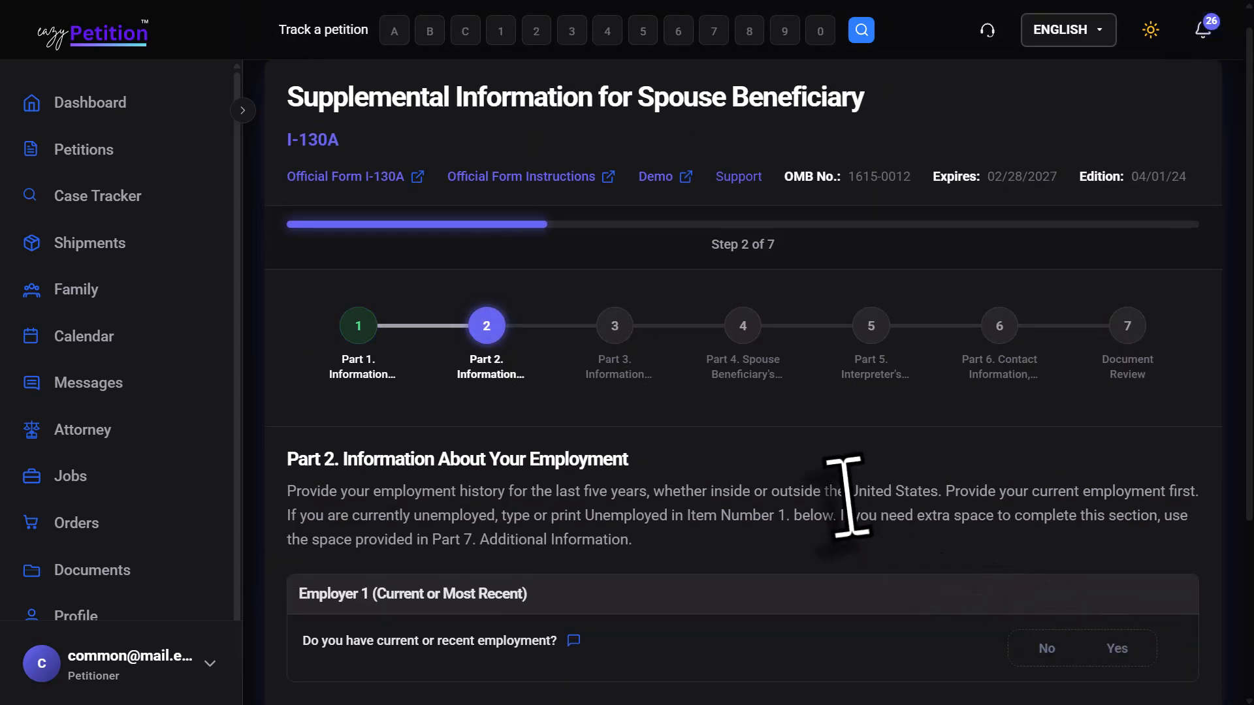
# Answer Yes to having current or recent employment and review the Employer 1 fields
pyautogui.scroll(-2, 847, 496)
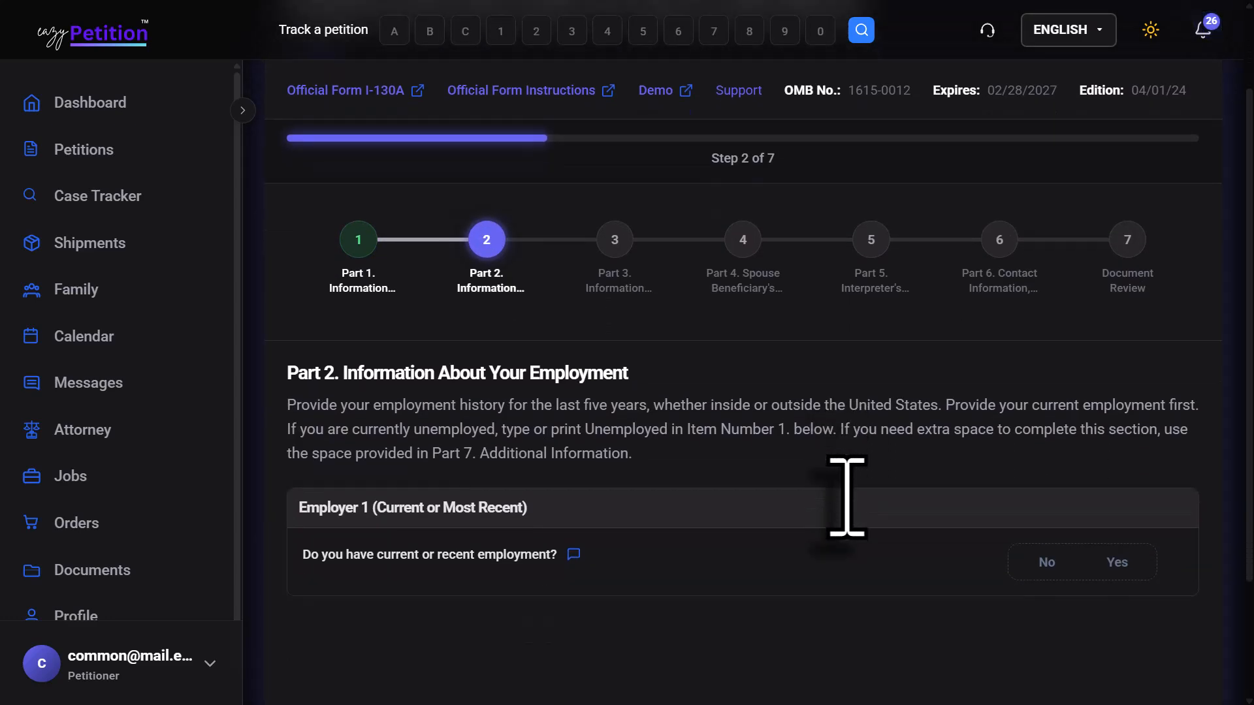
pyautogui.click(1118, 532)
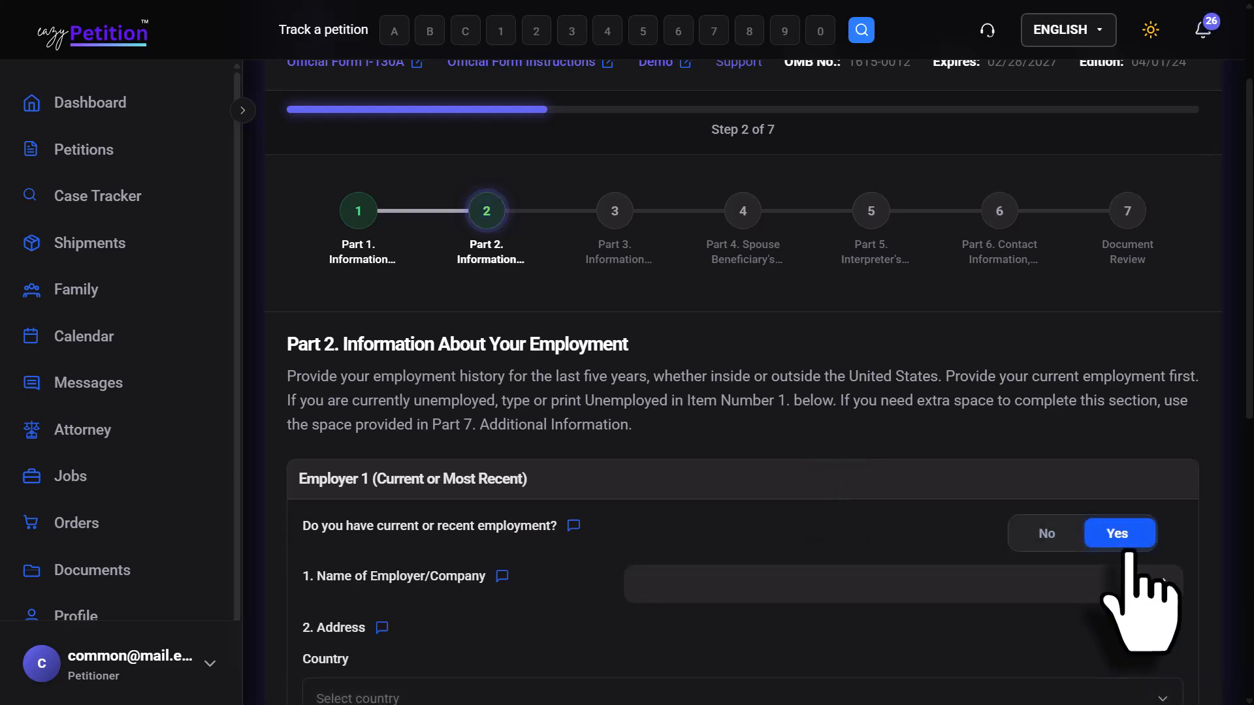
pyautogui.scroll(-2, 824, 548)
pyautogui.scroll(-3, 810, 526)
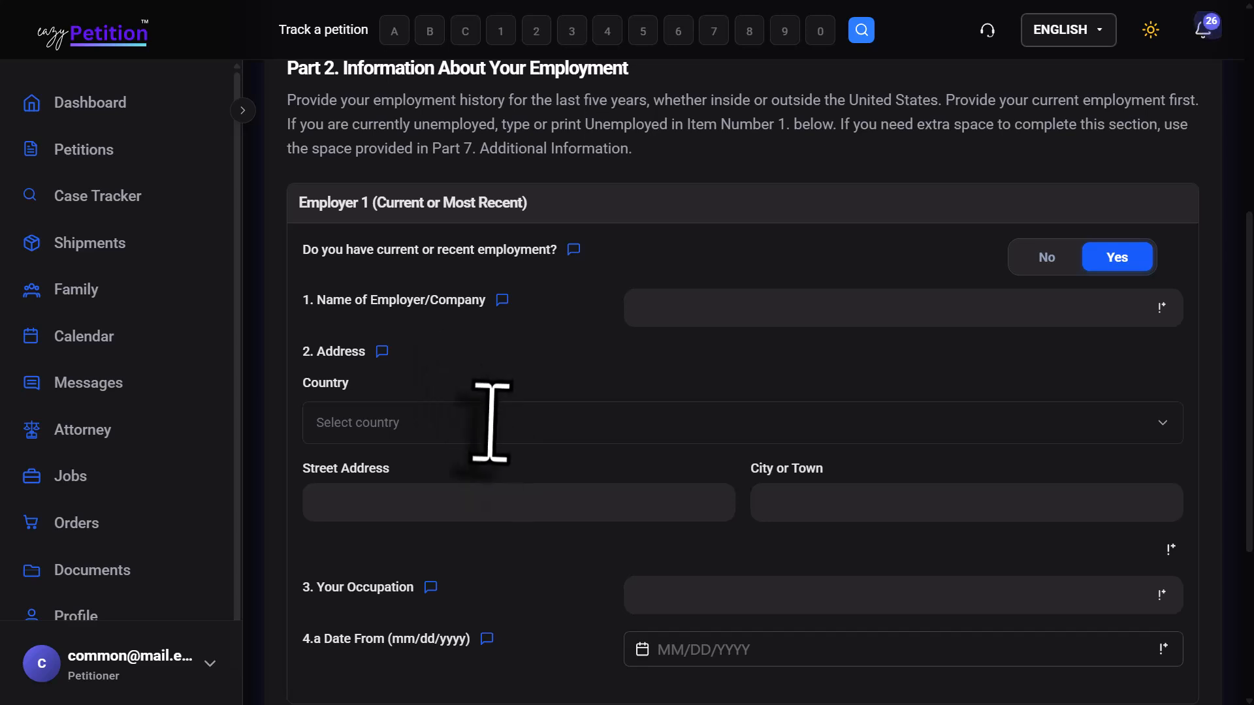
pyautogui.scroll(-2, 491, 421)
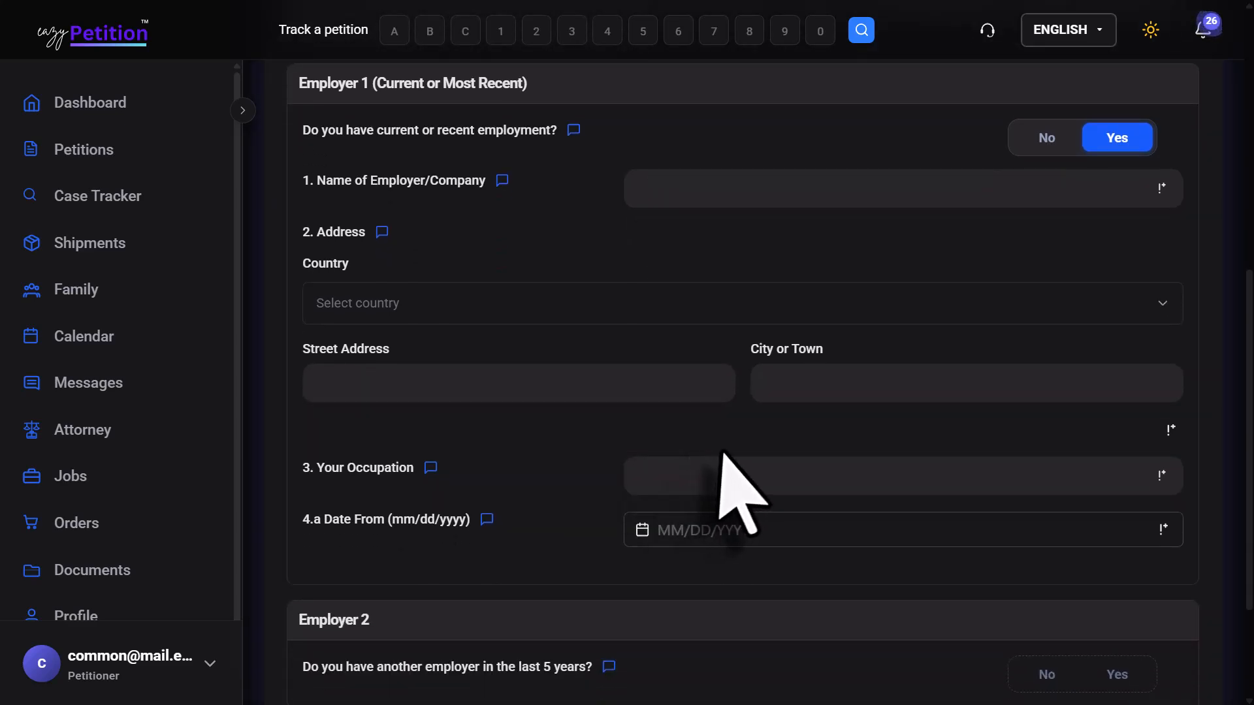
pyautogui.scroll(-3, 621, 568)
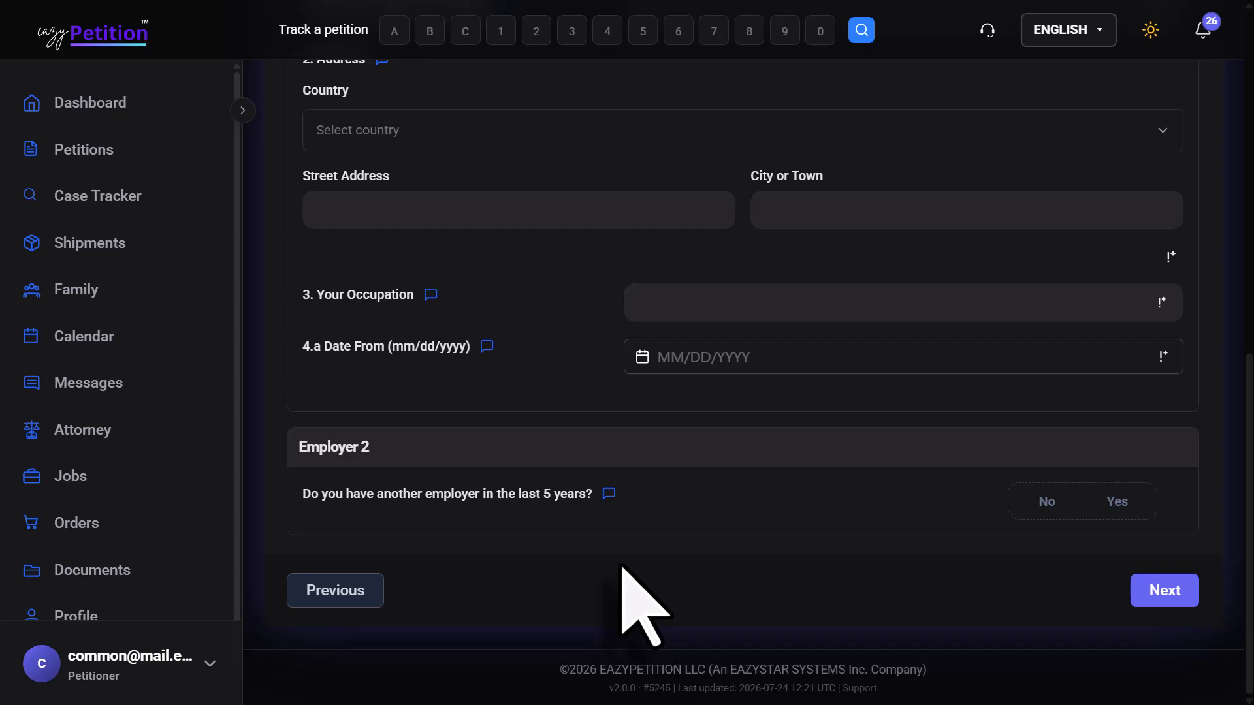
# Answer Yes to having another employer in the last 5 years, review the Employer 2 fields and continue to Part 3
pyautogui.click(1129, 504)
pyautogui.scroll(-6, 777, 542)
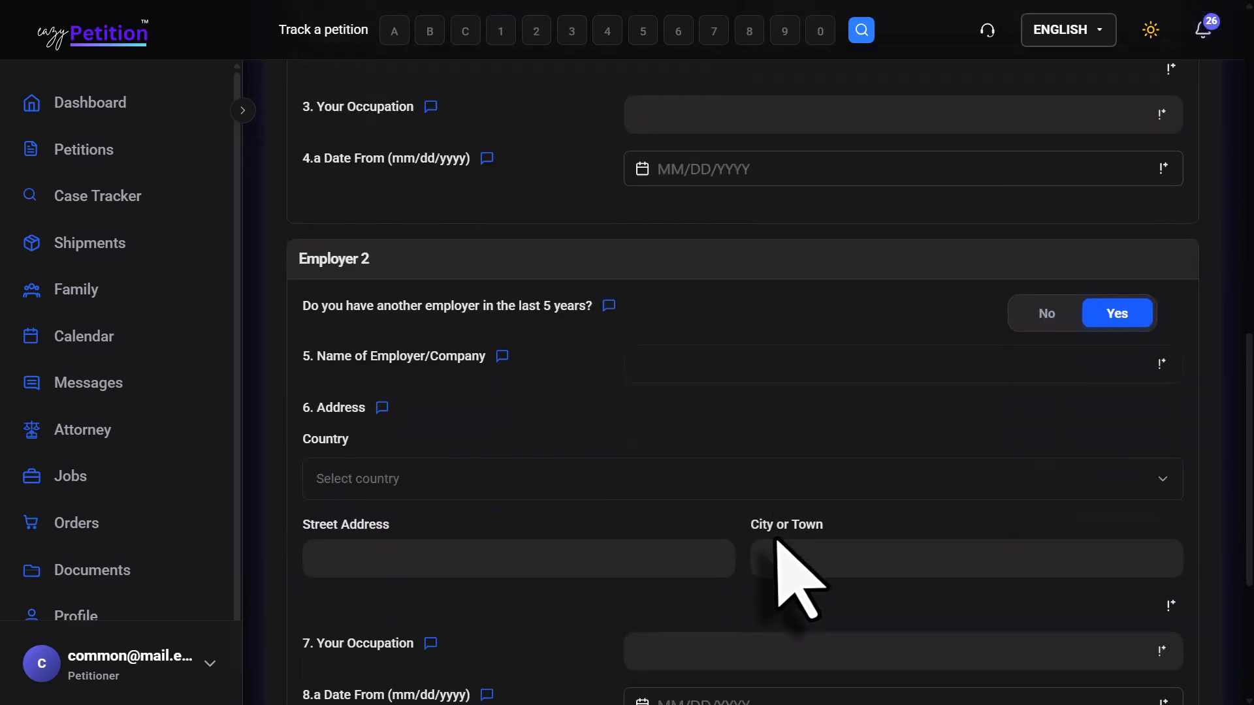
pyautogui.scroll(-1, 777, 542)
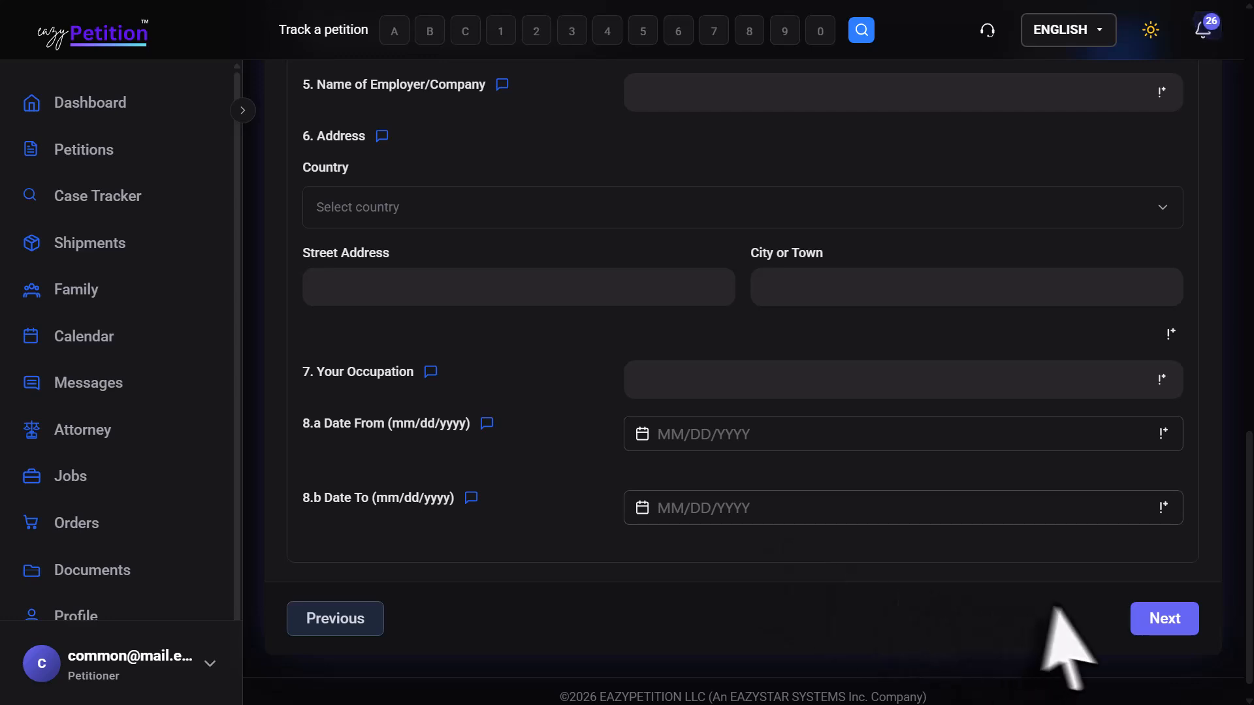
pyautogui.click(1139, 623)
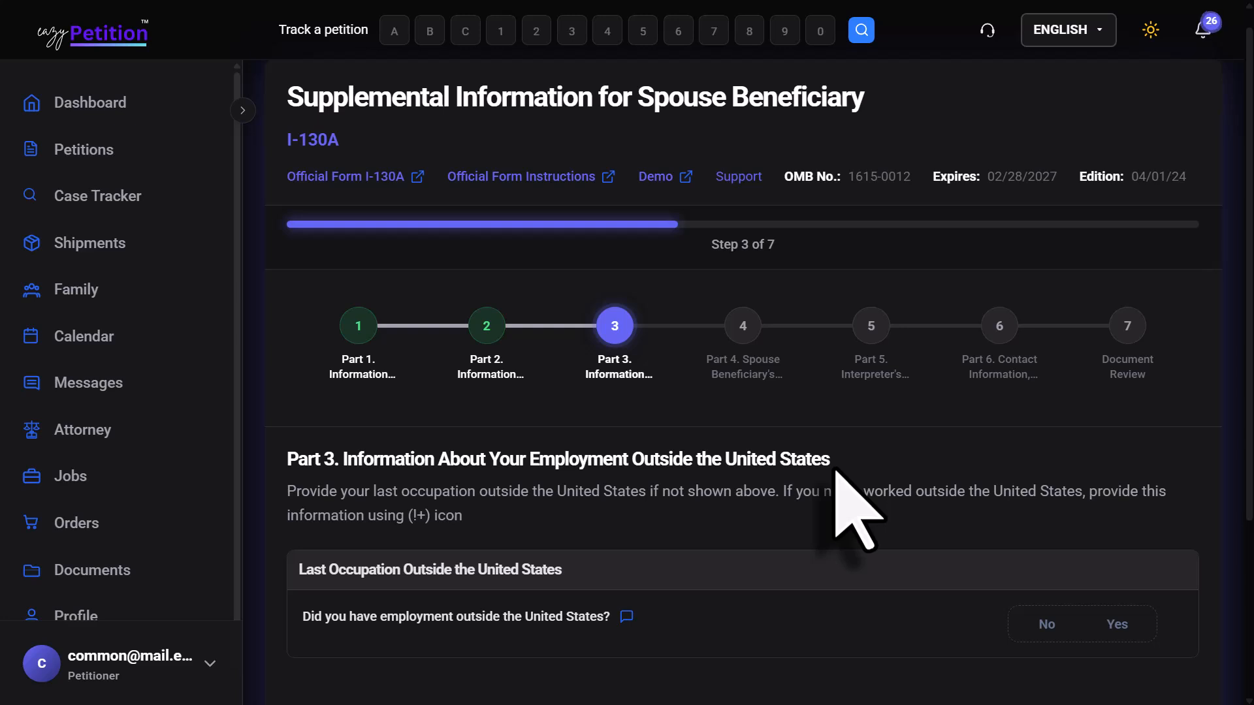
# Answer Yes to employment outside the United States, review the last occupation fields and continue to Part 4
pyautogui.scroll(-3, 856, 509)
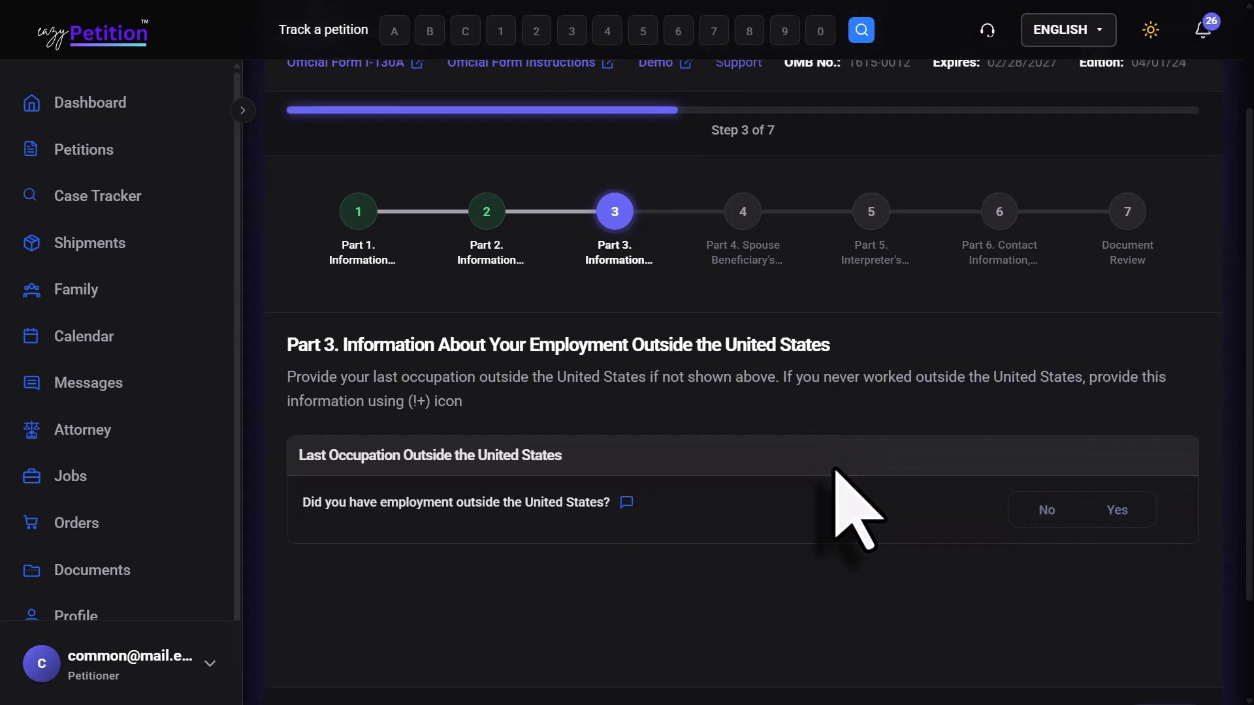
pyautogui.scroll(-2, 843, 516)
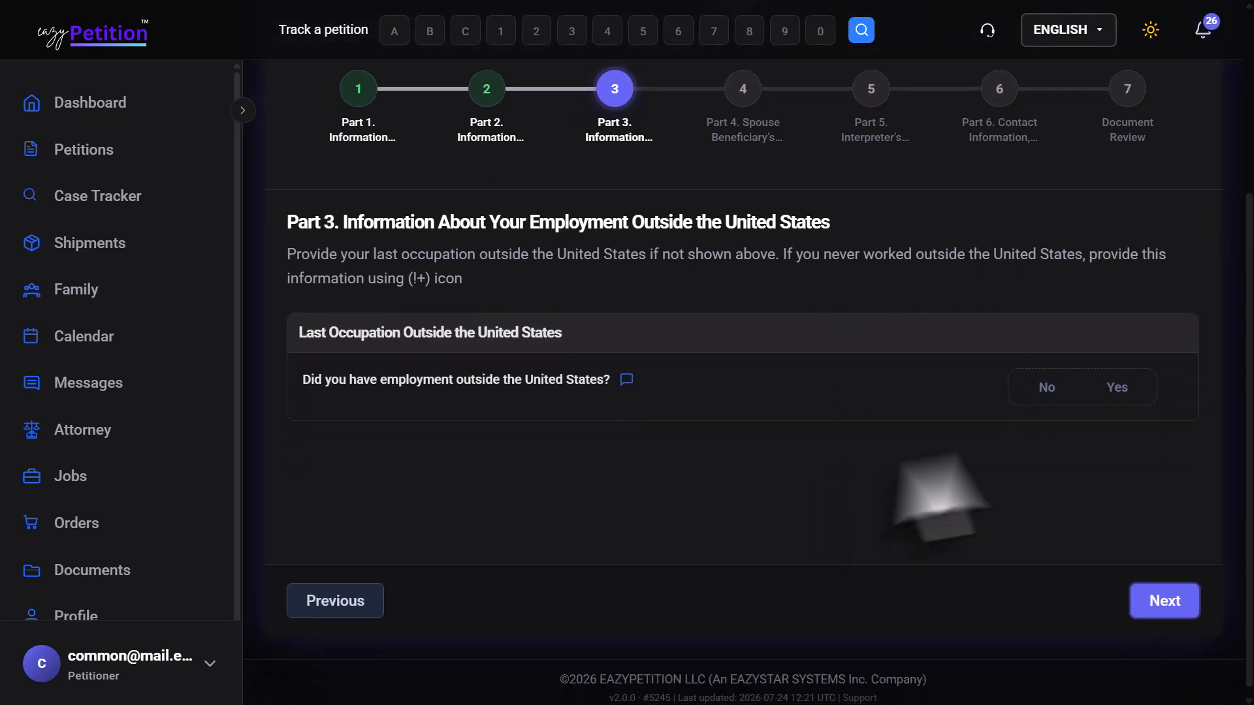
pyautogui.click(1116, 392)
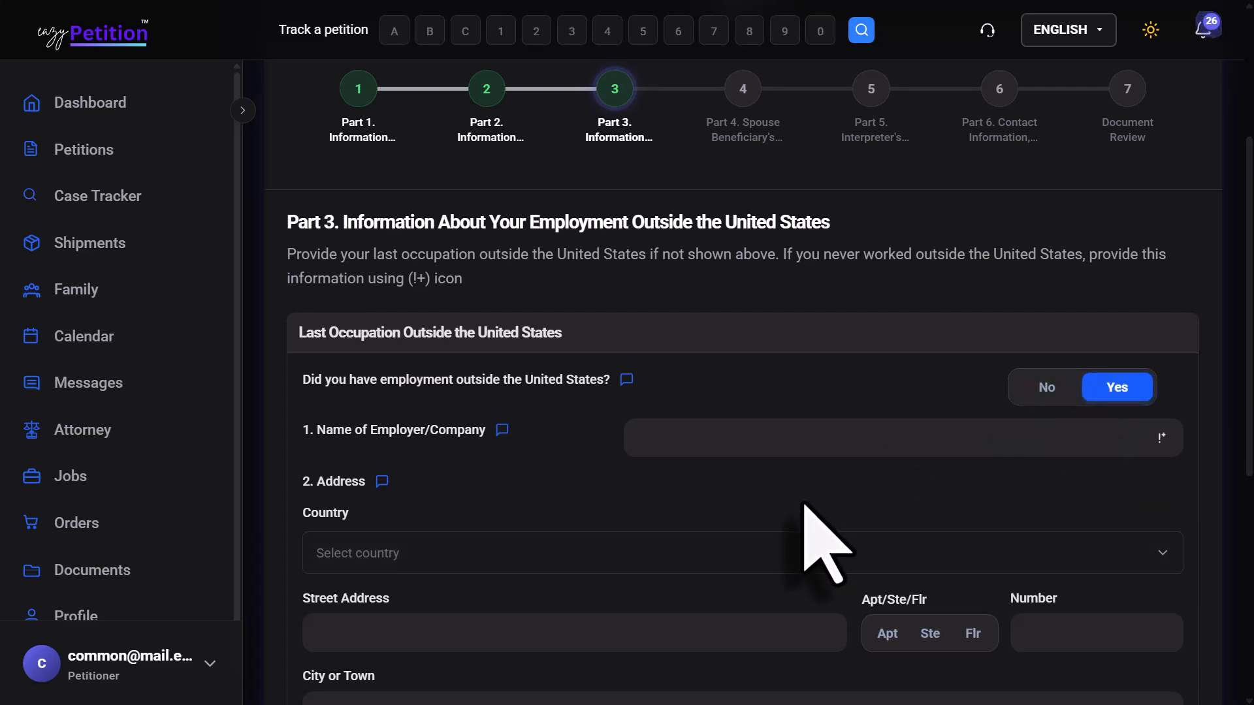
pyautogui.scroll(-9, 758, 591)
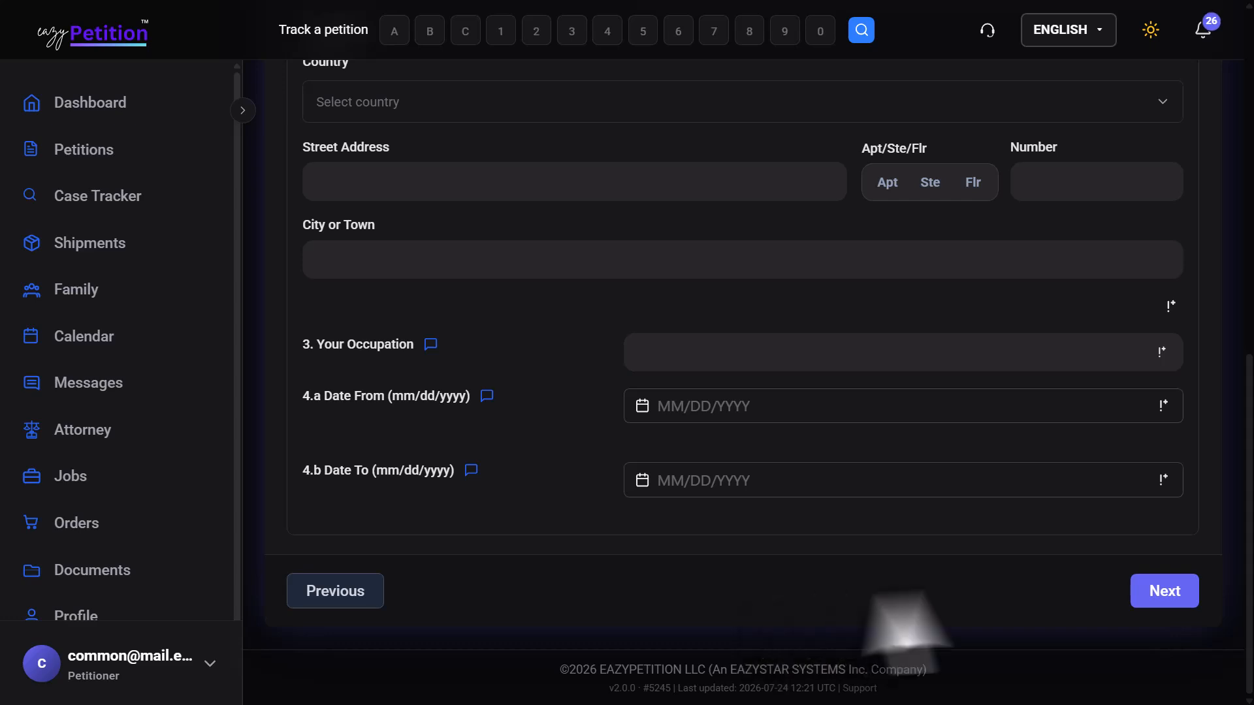
pyautogui.click(1164, 591)
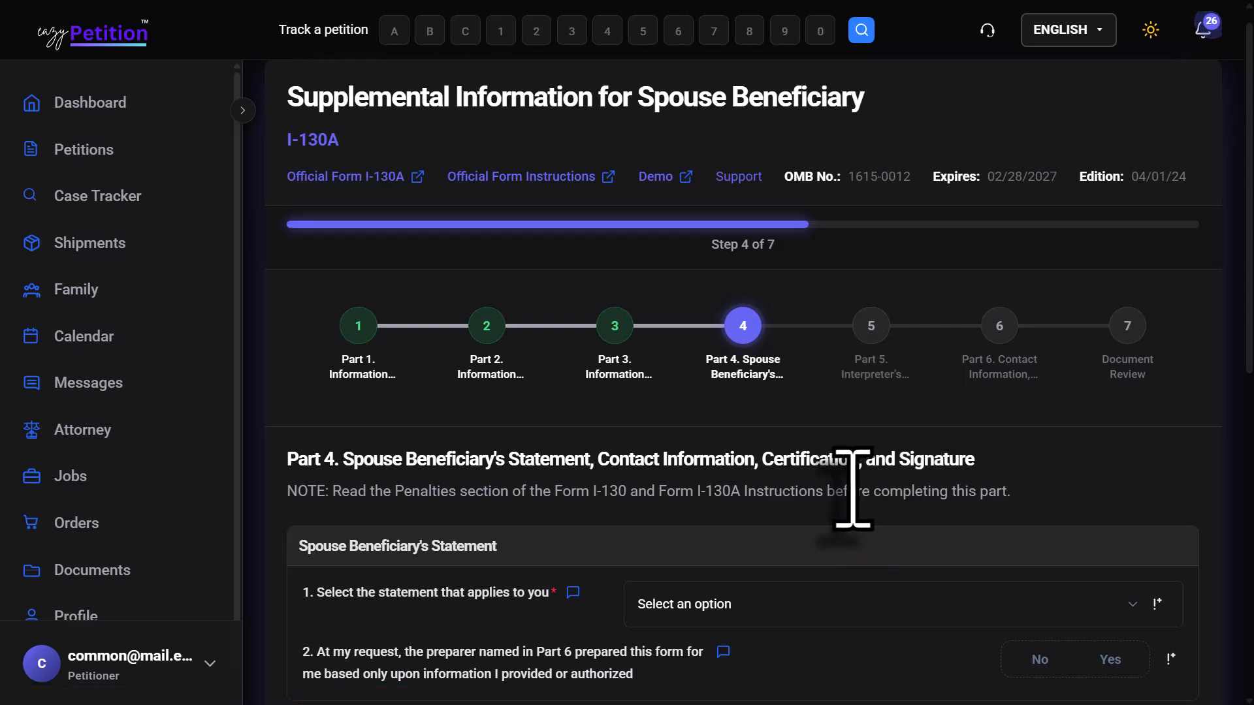
# Select interpreter statement 1.b as the spouse beneficiary's statement and answer Yes to the preparer having prepared the form
pyautogui.scroll(-3, 853, 487)
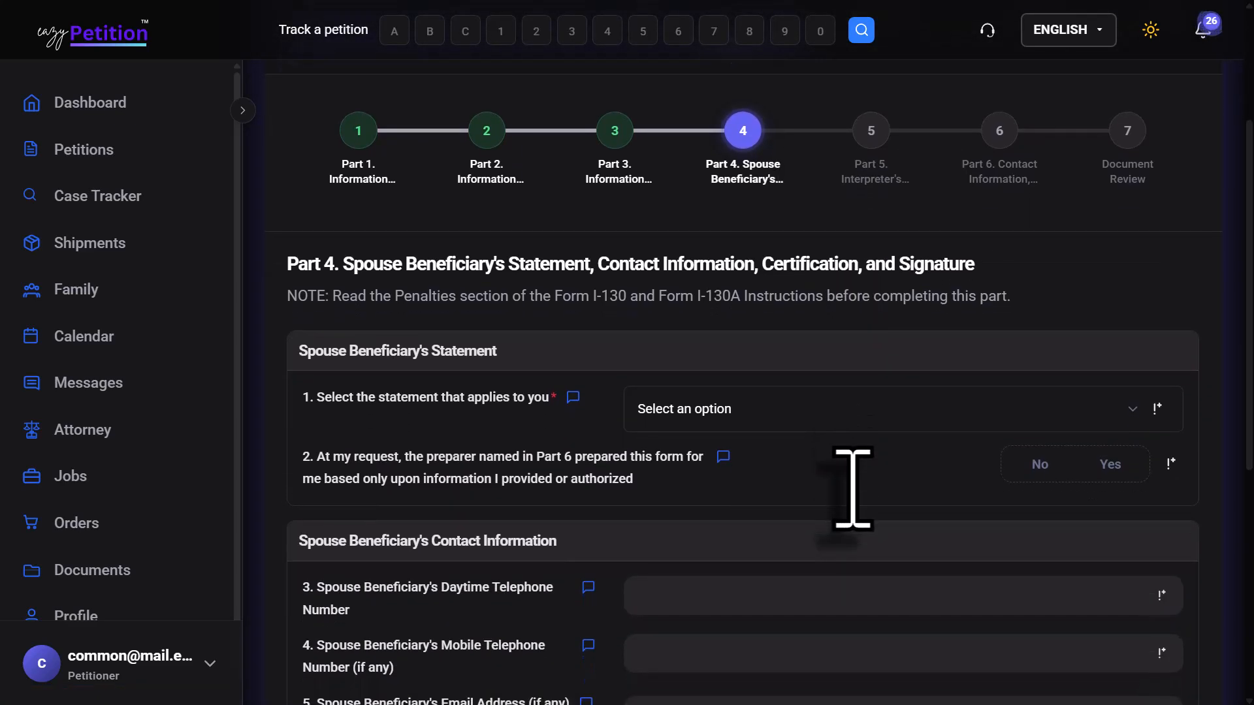
pyautogui.click(812, 414)
pyautogui.scroll(-1, 812, 414)
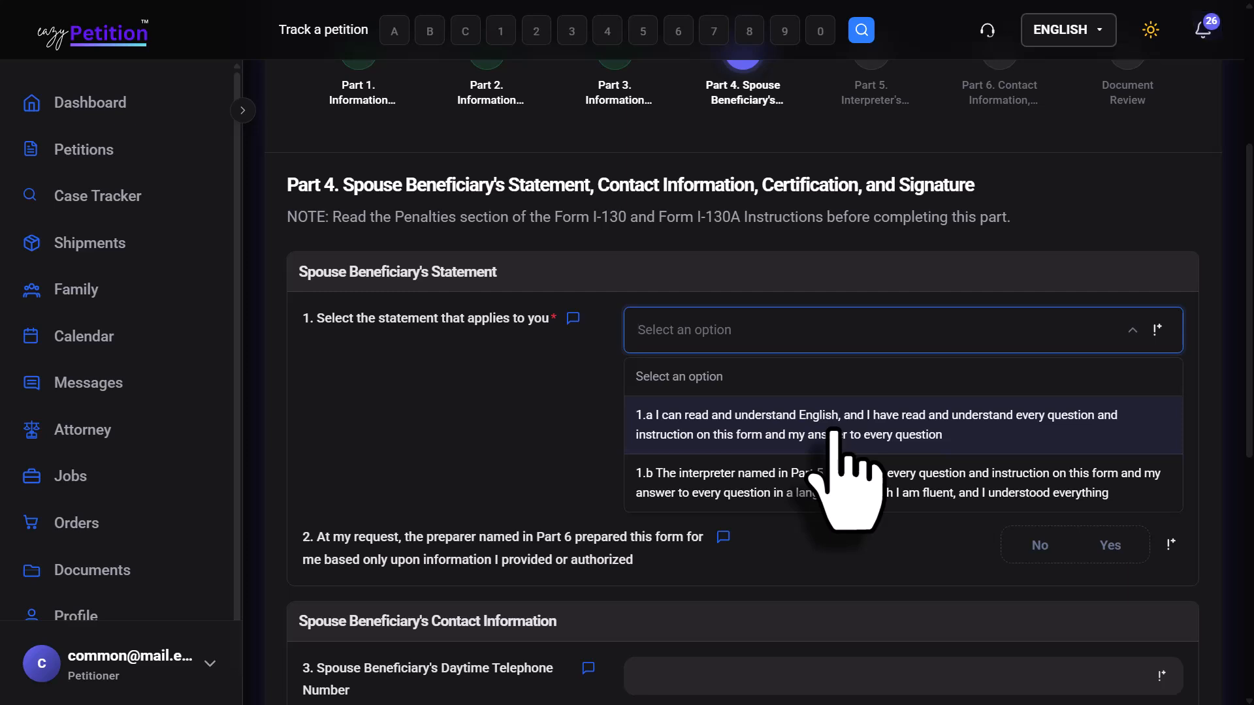
pyautogui.click(835, 491)
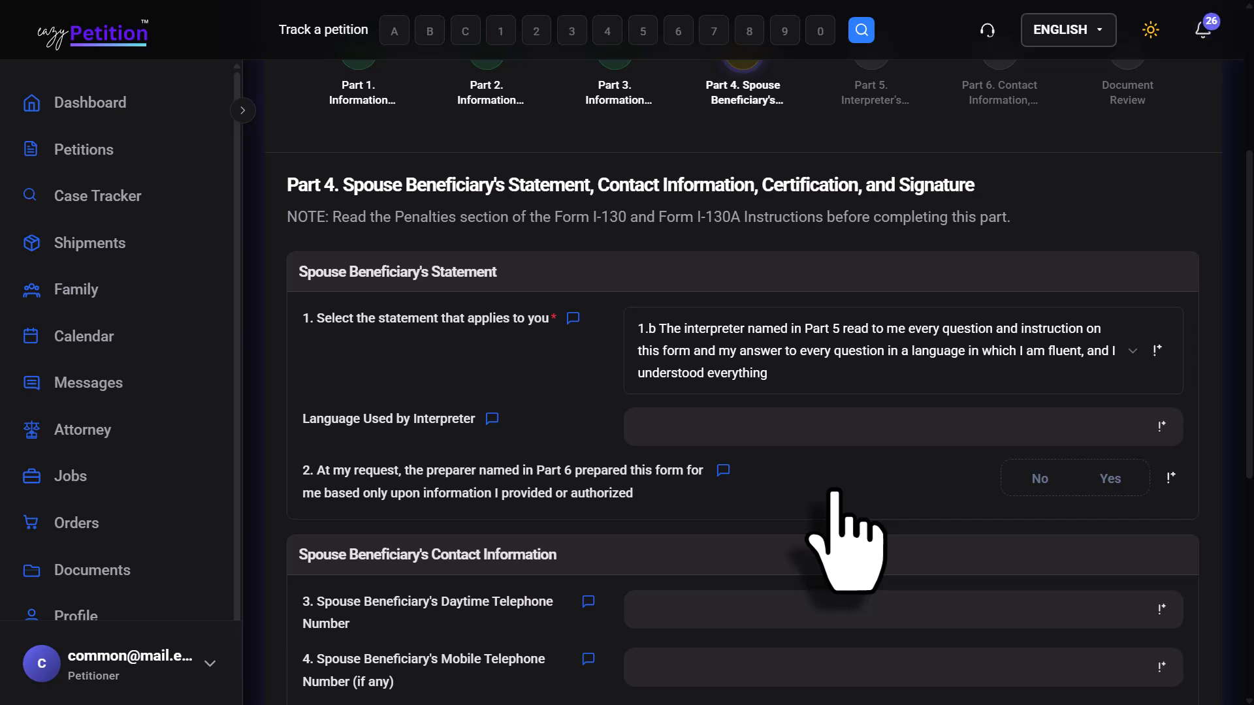
pyautogui.scroll(-1, 839, 490)
pyautogui.click(1108, 388)
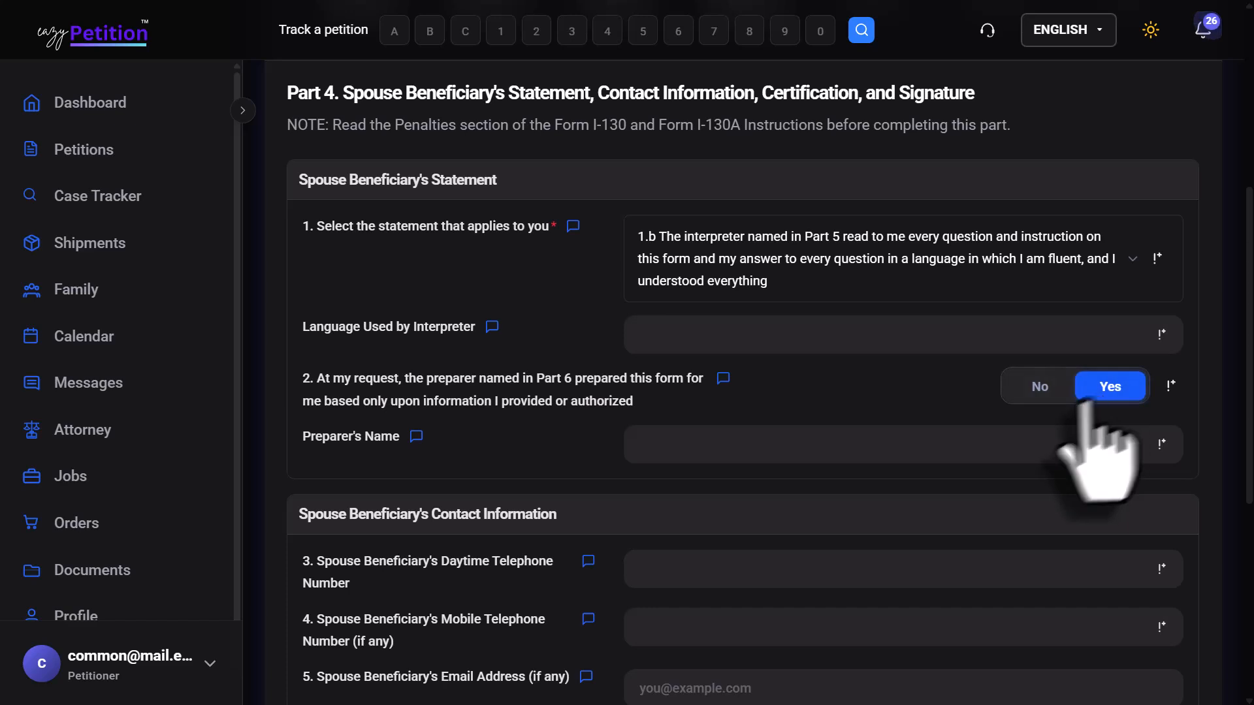
# Review the spouse beneficiary's contact information and signature date fields and continue to Part 5
pyautogui.scroll(-2, 801, 470)
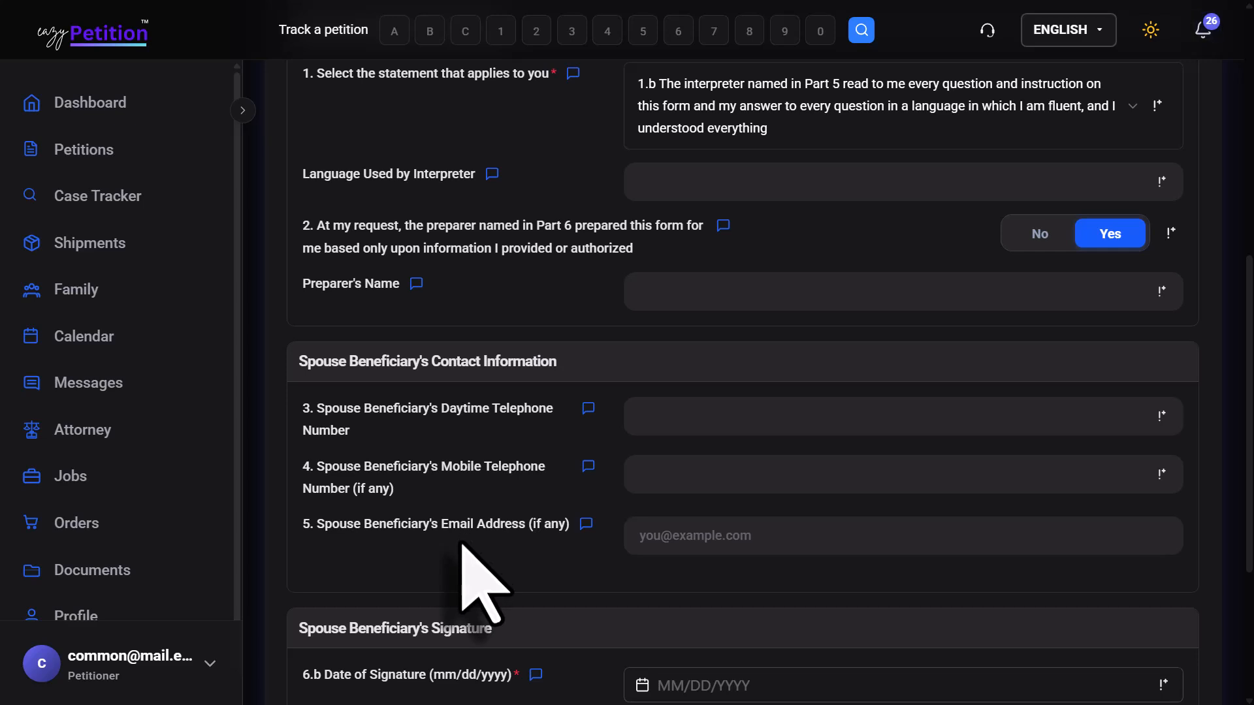
pyautogui.scroll(-4, 462, 545)
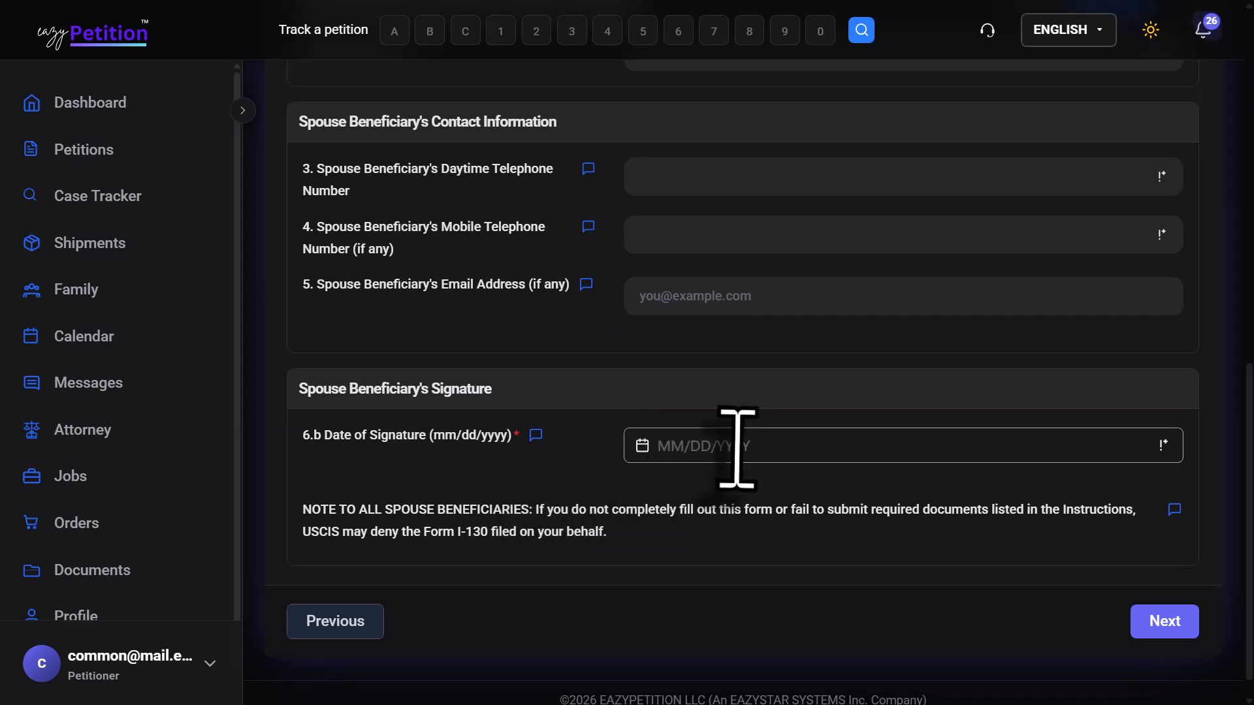
pyautogui.click(1165, 624)
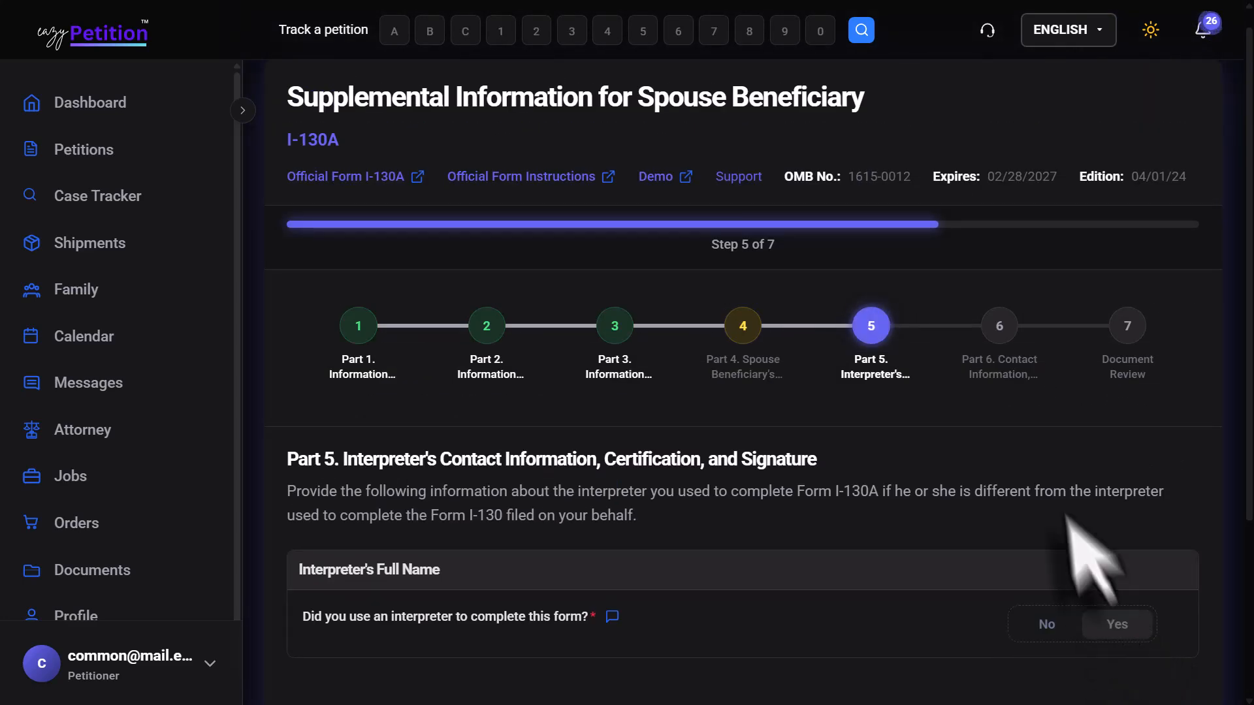
# Answer Yes to using an interpreter and review the interpreter's name, mailing address, contact, certification language and signature date fields
pyautogui.scroll(-3, 1071, 510)
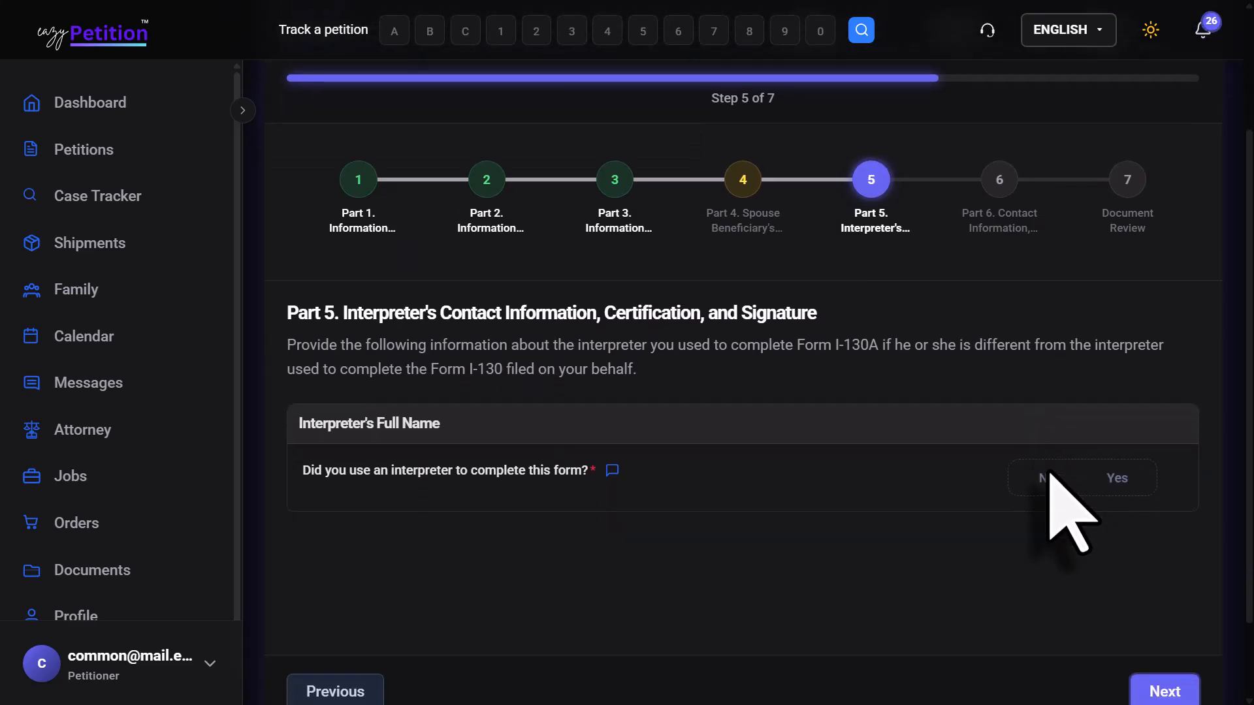
pyautogui.click(1113, 476)
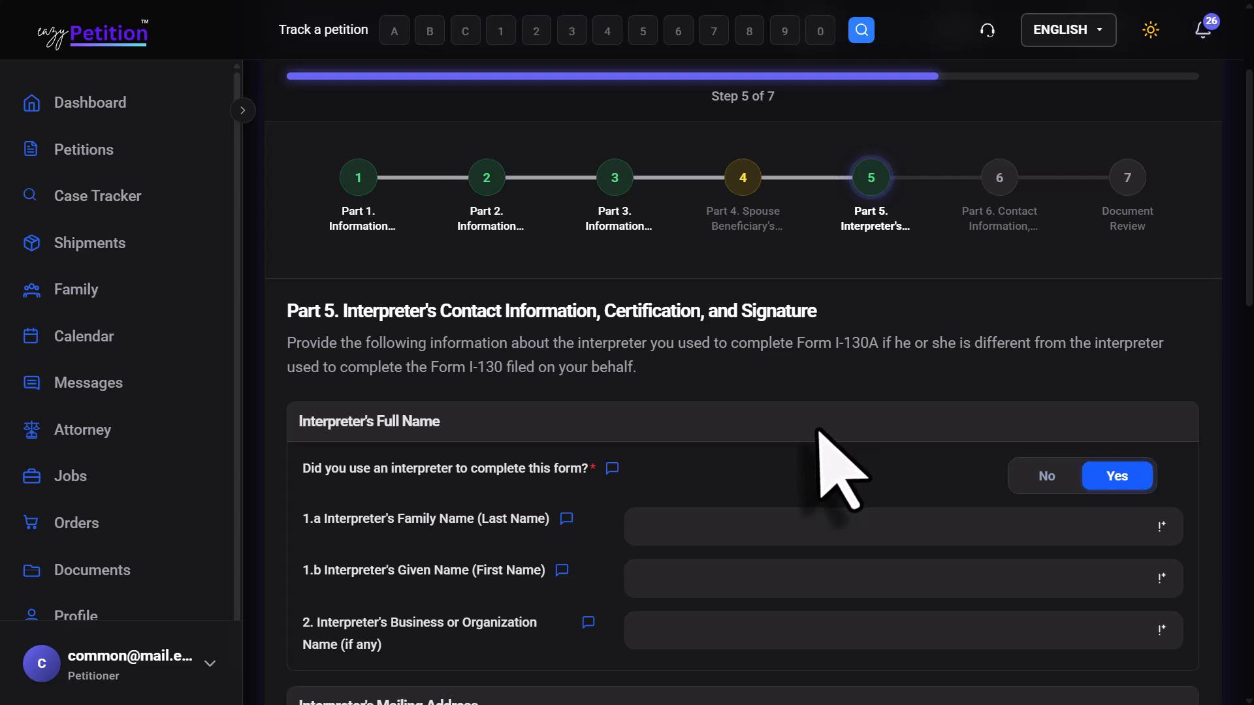
pyautogui.scroll(-2, 819, 444)
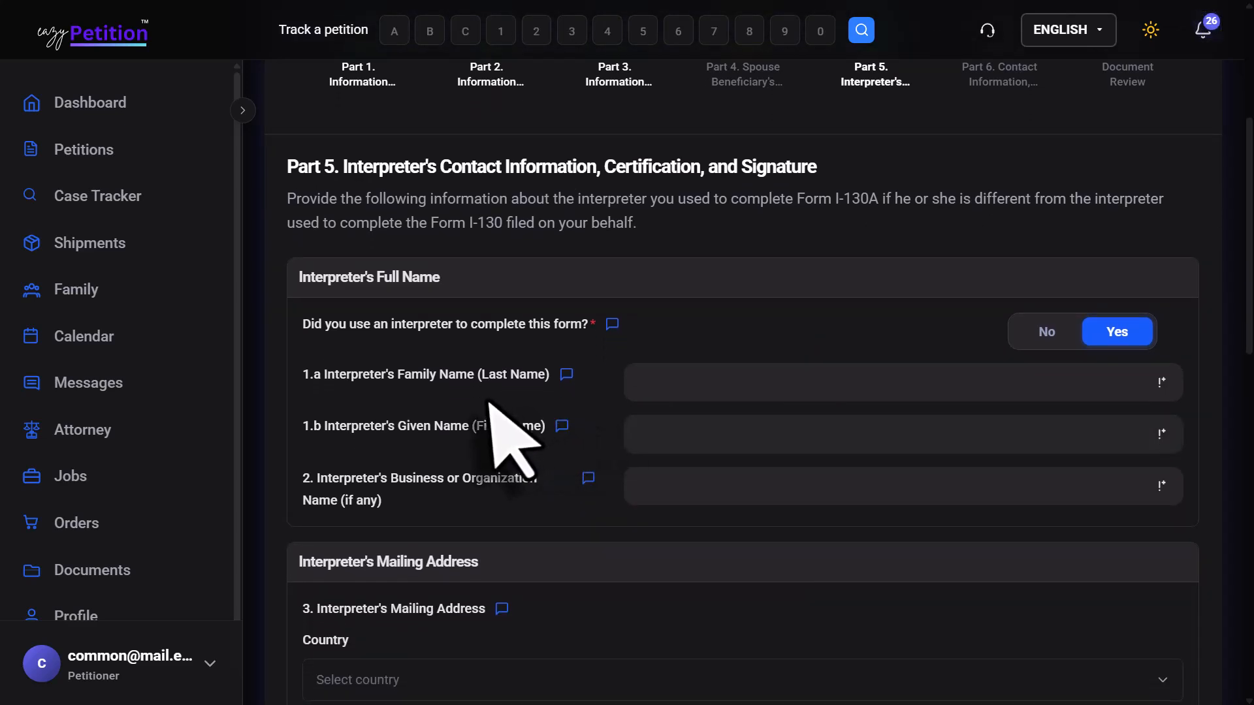
pyautogui.scroll(-3, 489, 401)
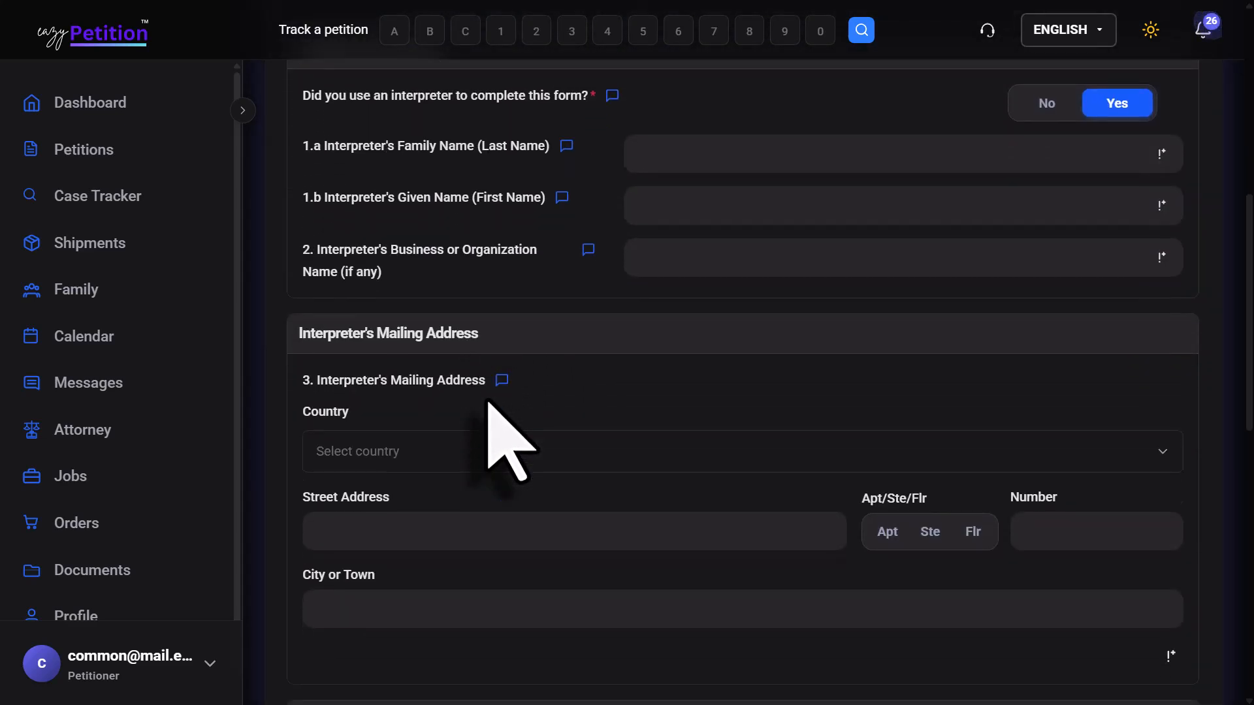
pyautogui.scroll(-6, 489, 402)
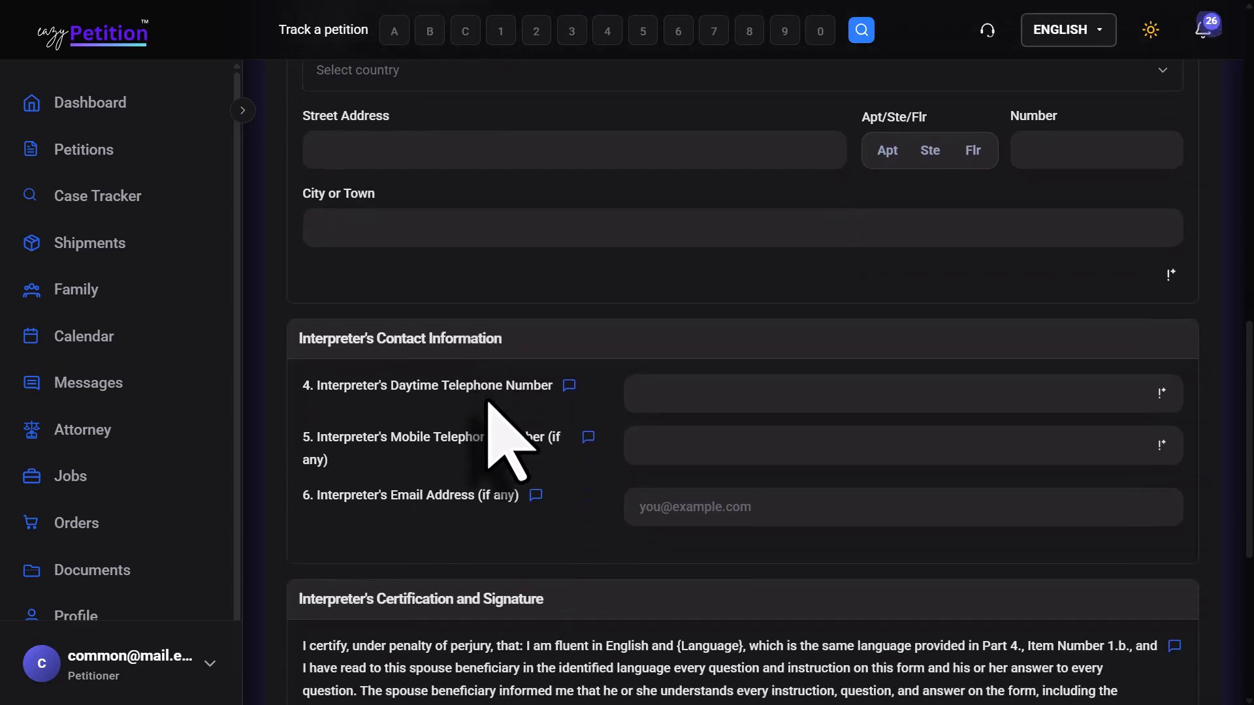
pyautogui.scroll(-4, 489, 403)
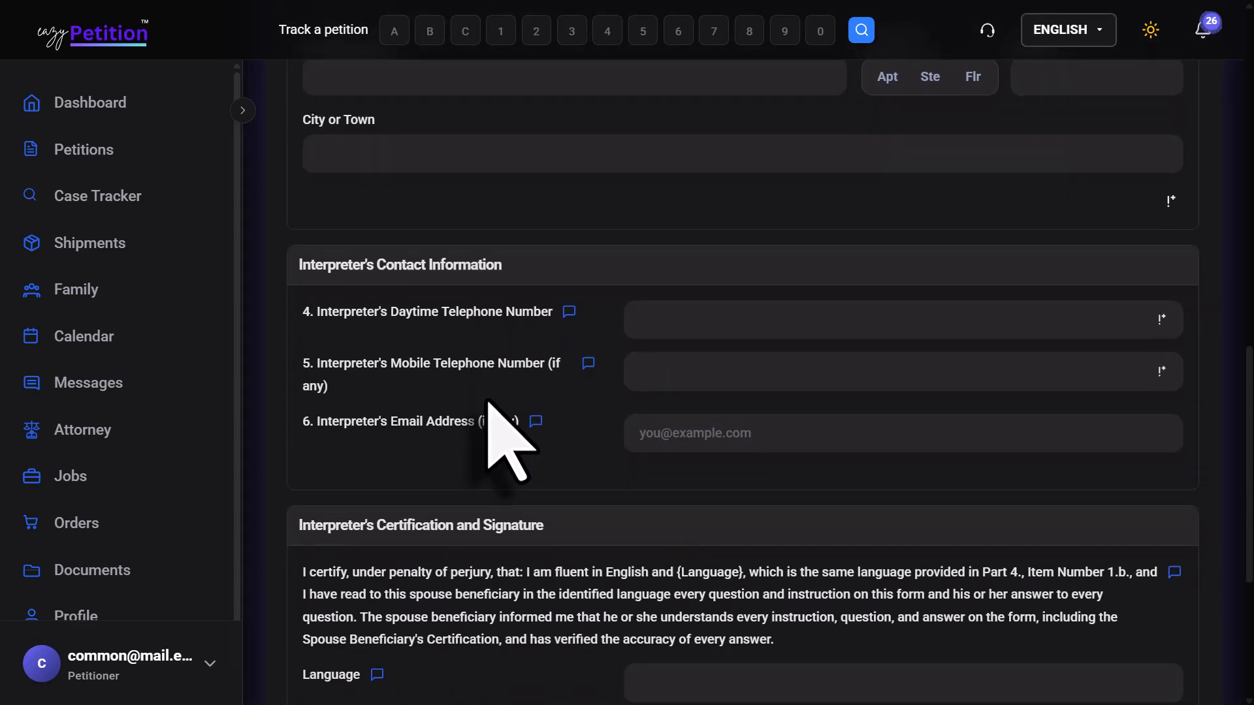
pyautogui.click(709, 443)
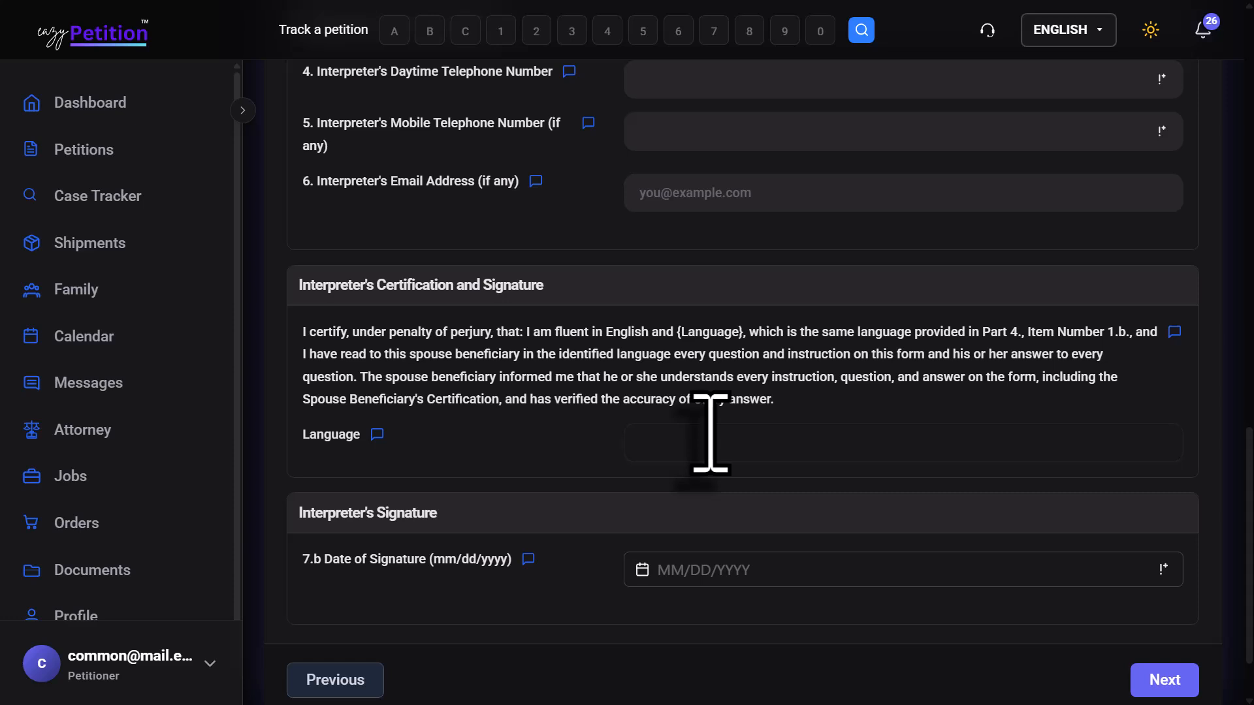
pyautogui.click(675, 607)
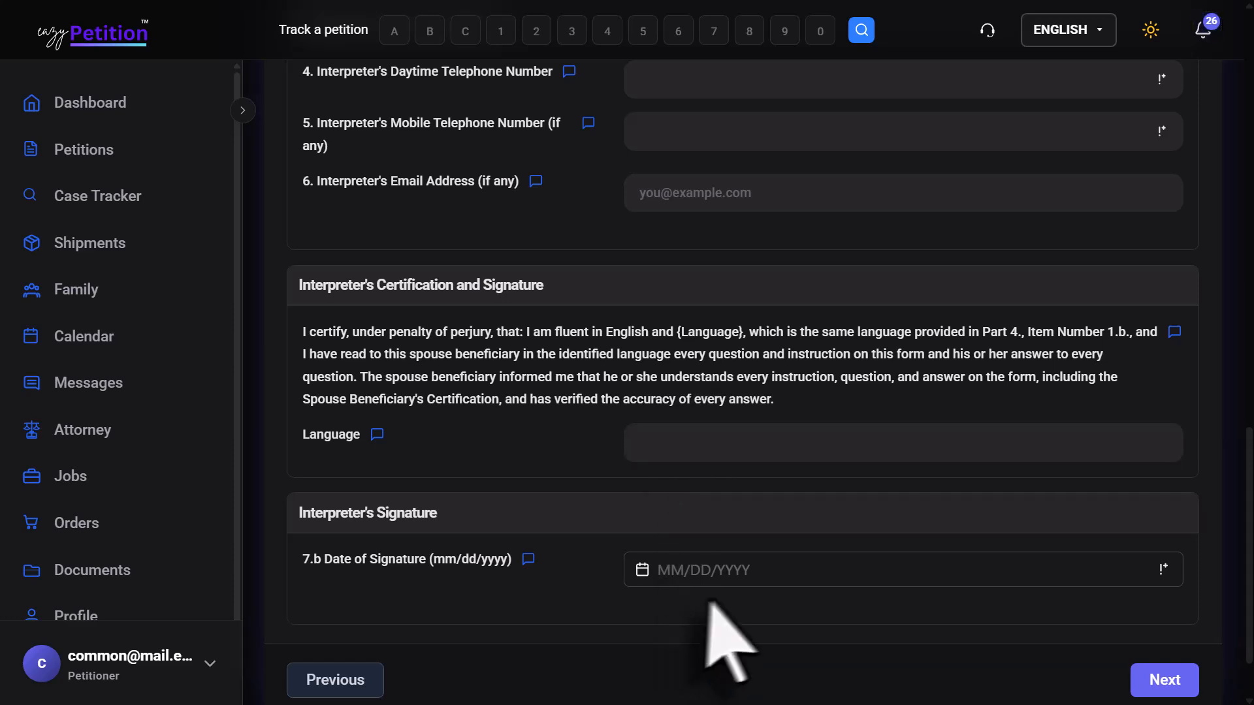
# Continue to Part 6, answer Yes to using a preparer and review the preparer's name, mailing address and contact fields
pyautogui.click(1179, 687)
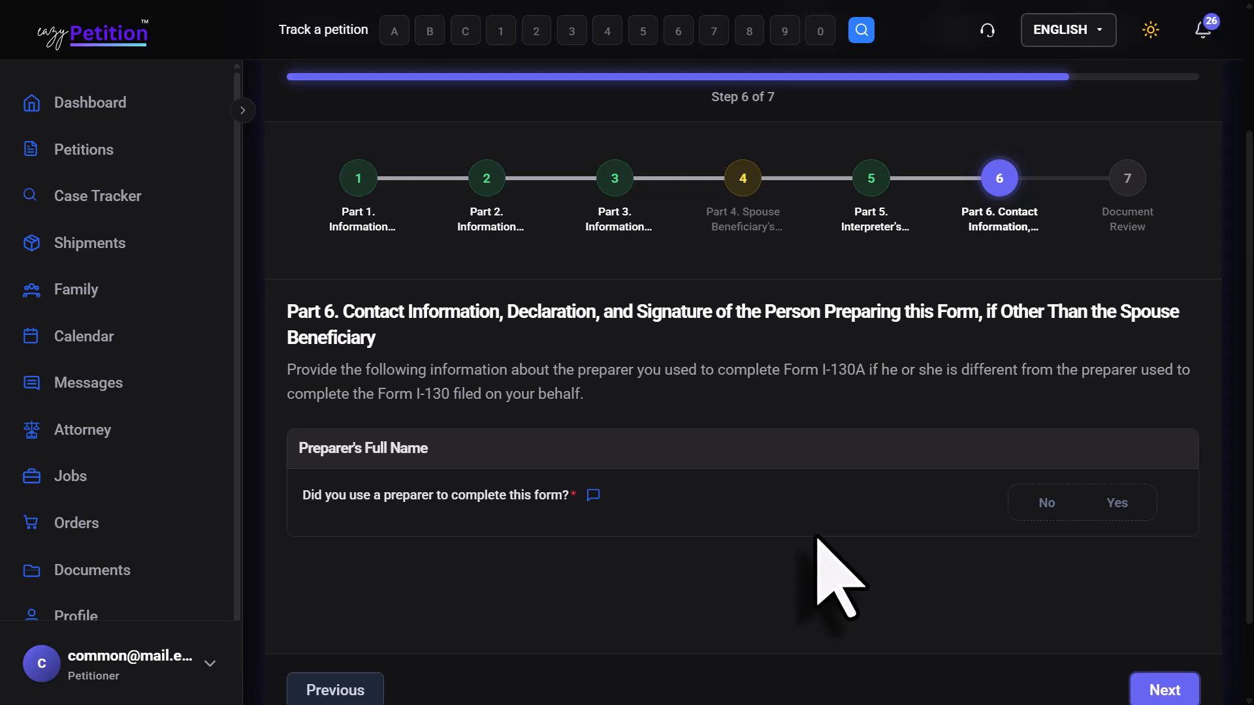
pyautogui.scroll(-1, 1045, 471)
pyautogui.click(1115, 424)
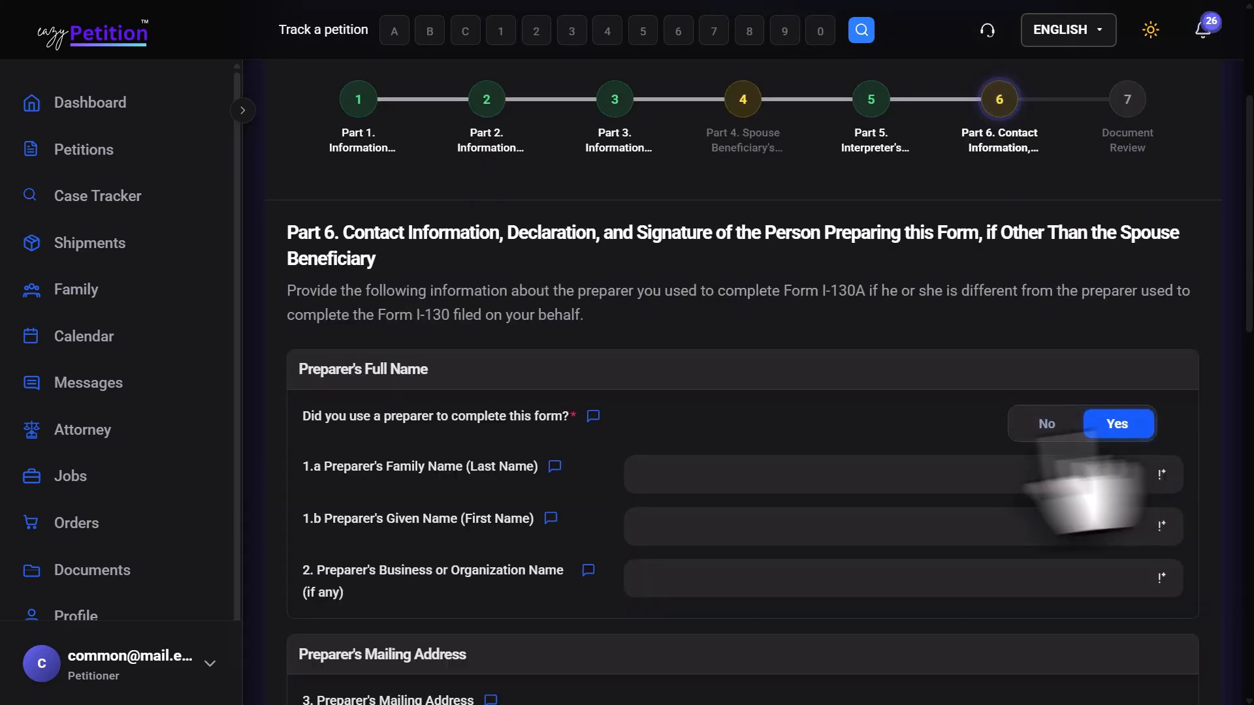
pyautogui.scroll(-3, 792, 426)
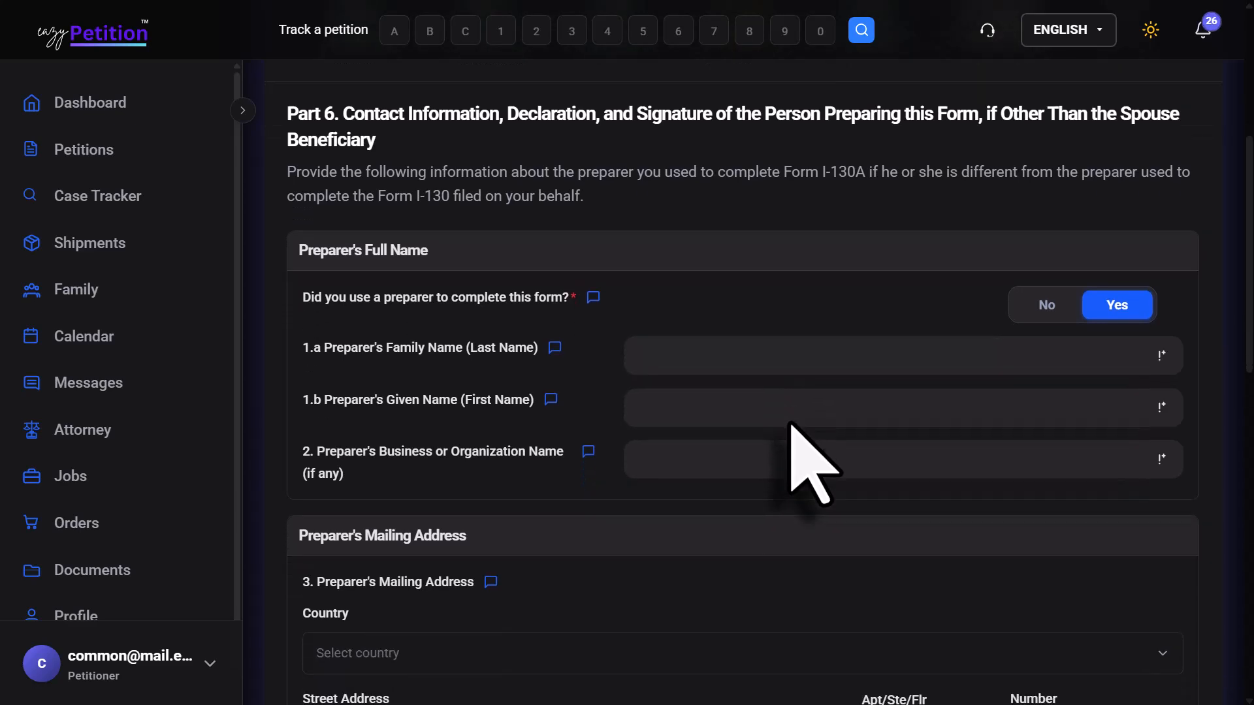
pyautogui.scroll(-4, 792, 425)
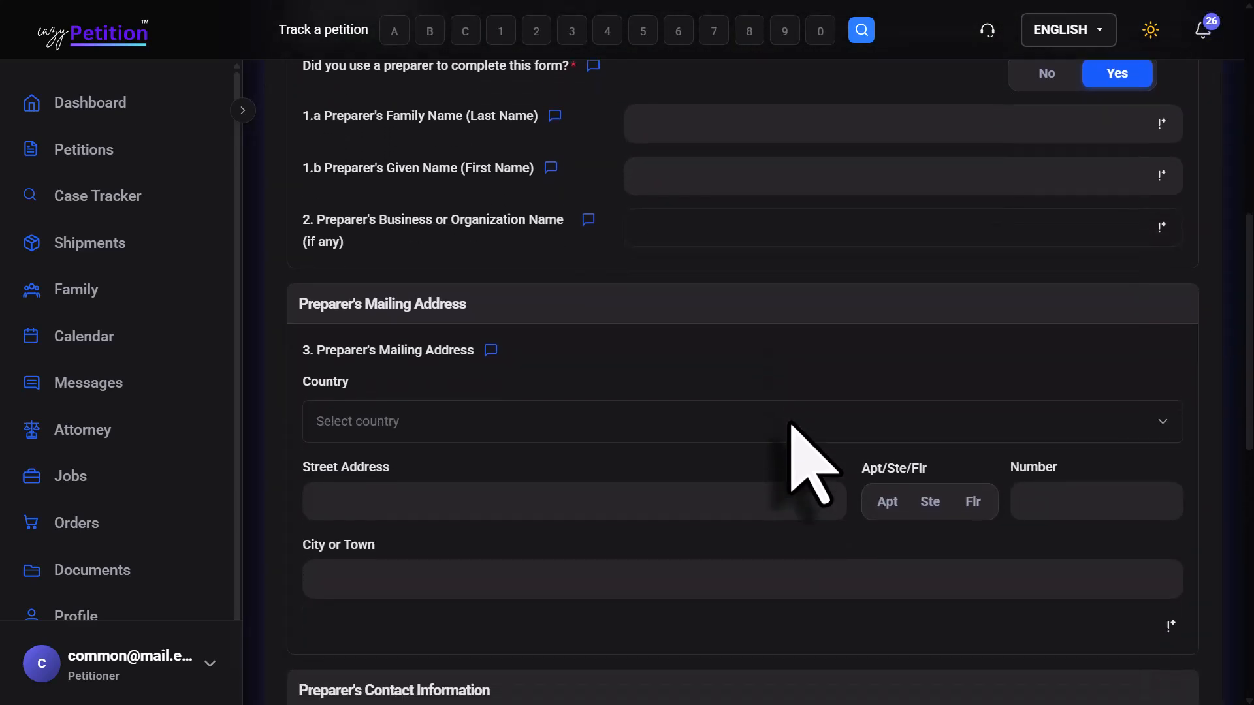
pyautogui.scroll(-7, 792, 425)
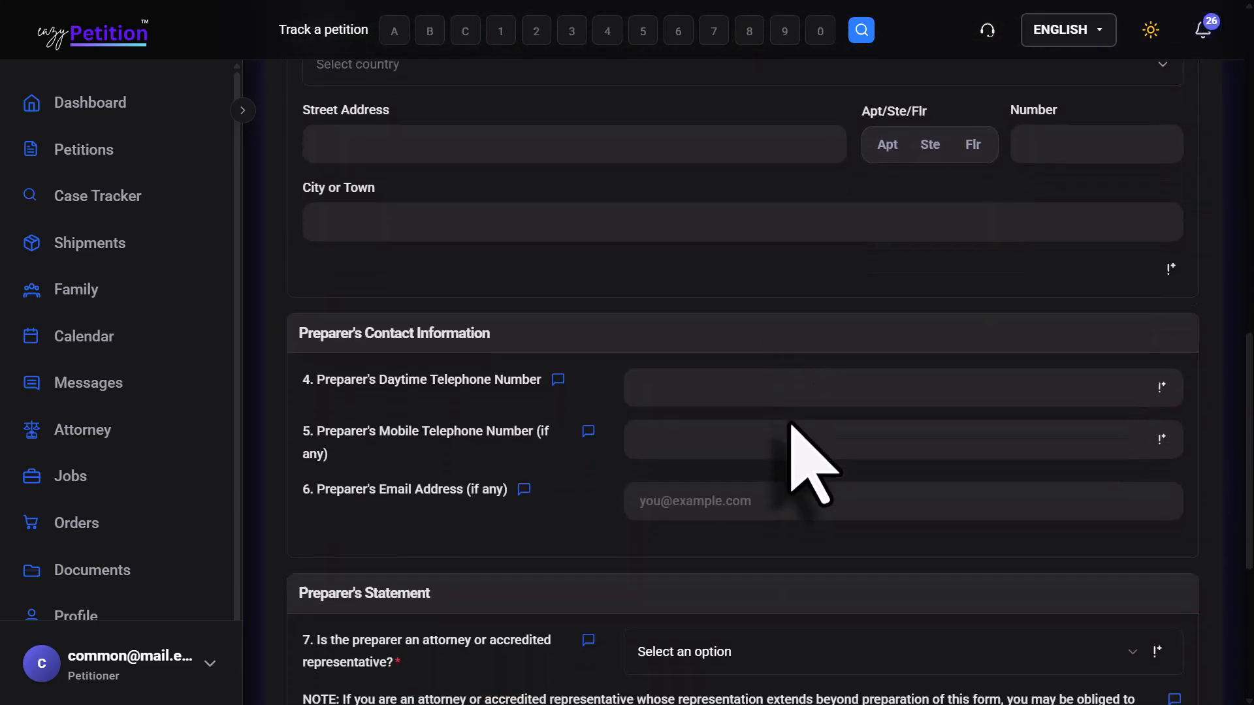
pyautogui.scroll(-4, 792, 425)
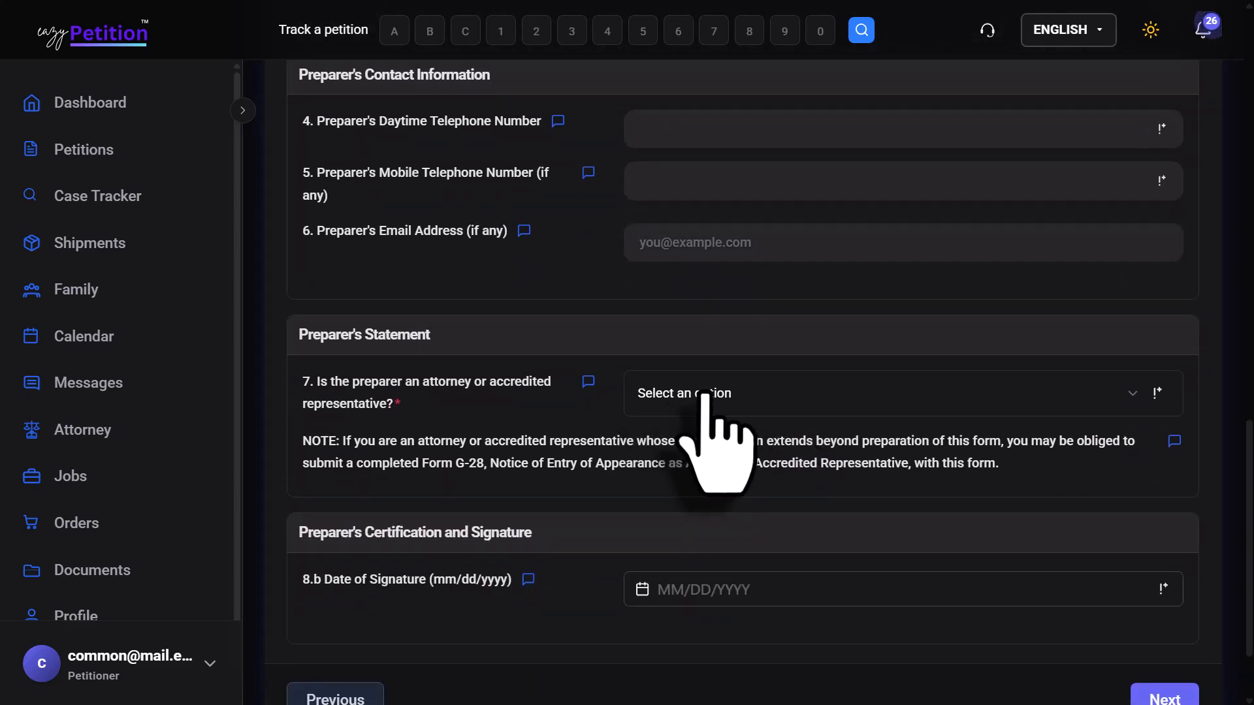
# Select preparer statement 7.b with representation extending beyond the preparation of this form, and continue to Document Review
pyautogui.click(702, 395)
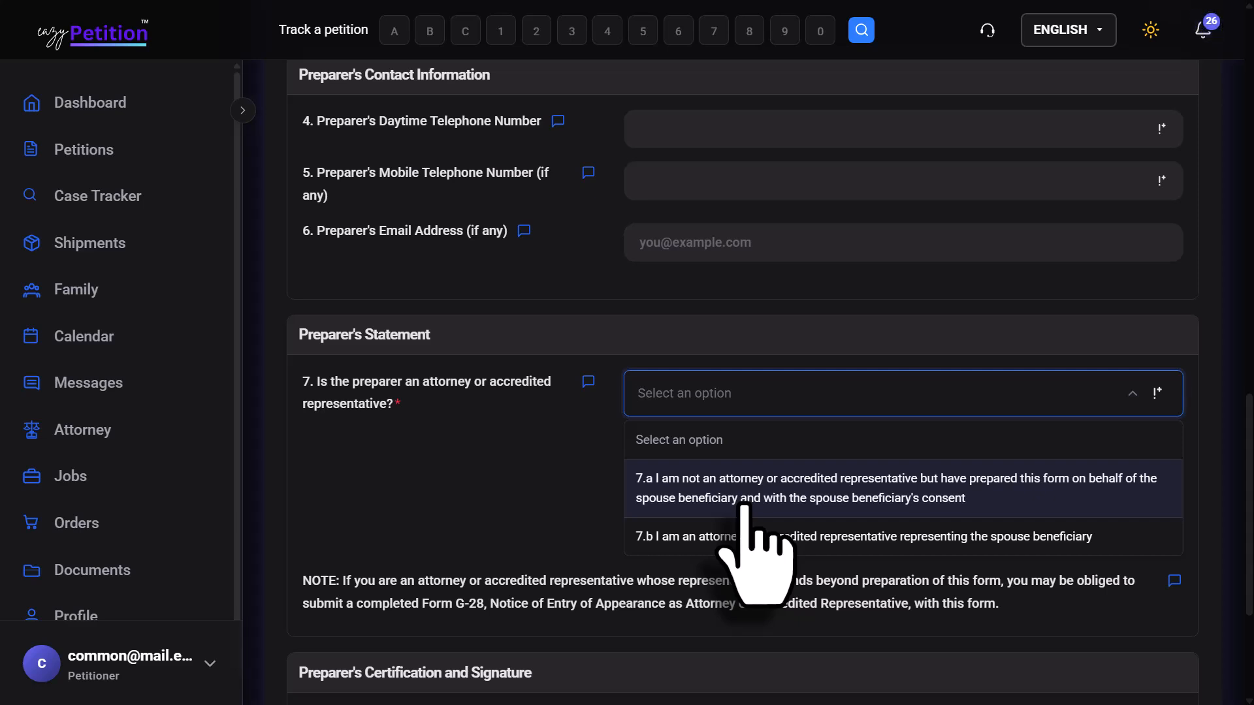
pyautogui.click(841, 542)
pyautogui.scroll(-1, 841, 550)
pyautogui.scroll(-1, 840, 549)
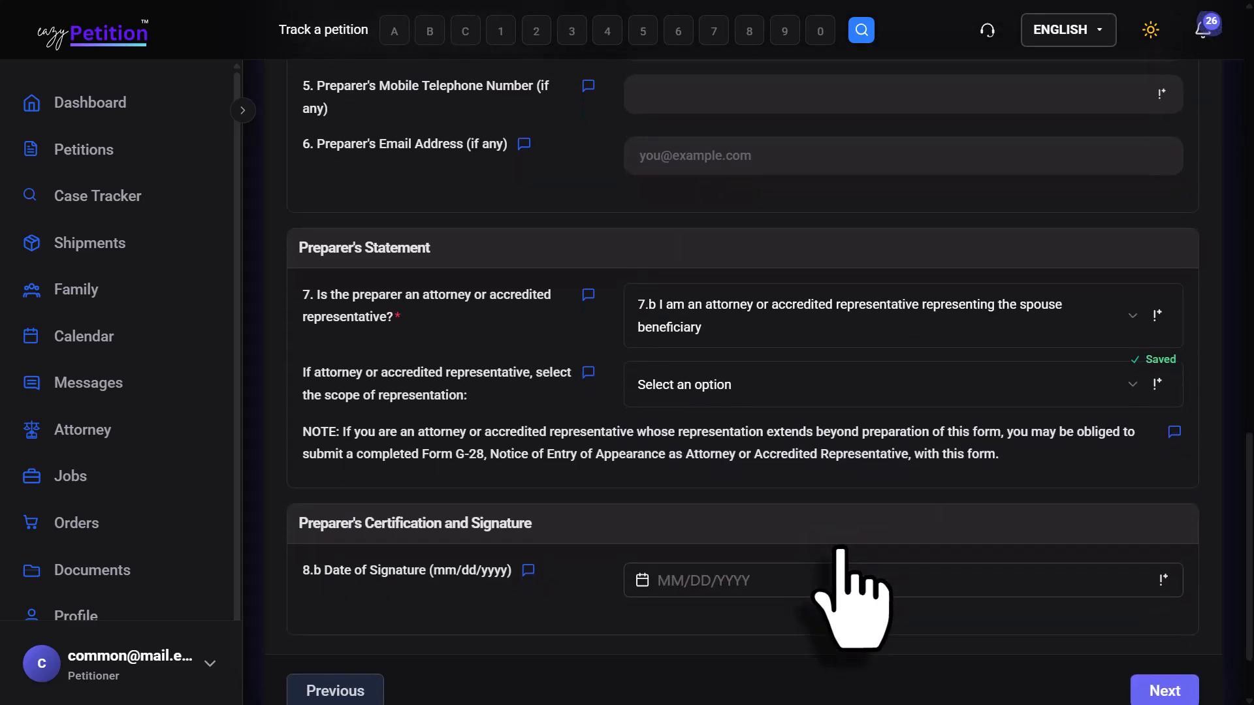
pyautogui.click(760, 389)
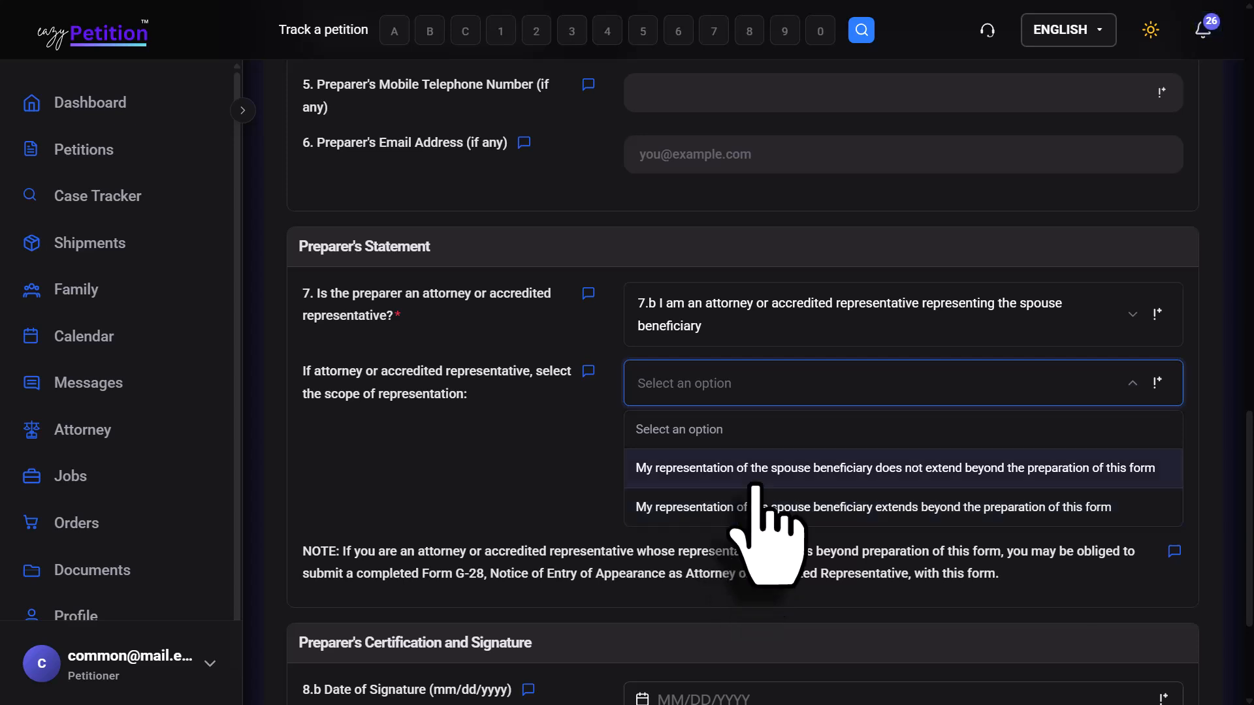
pyautogui.click(764, 509)
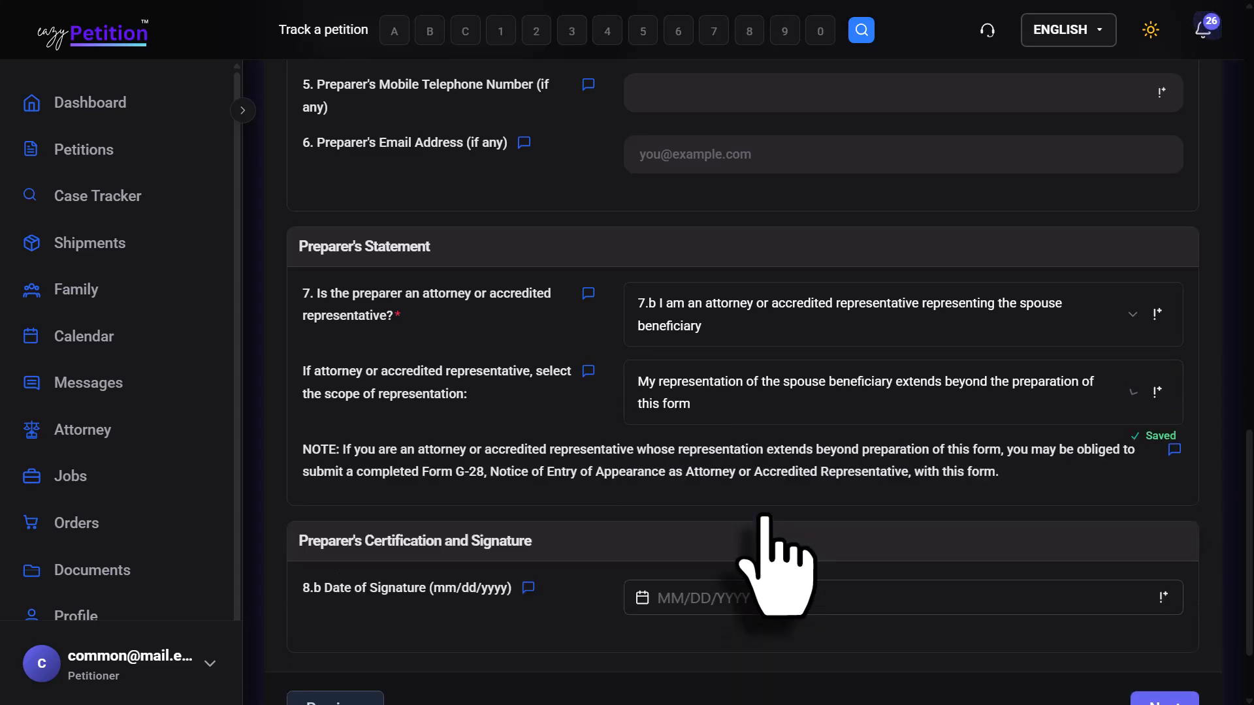
pyautogui.scroll(-2, 764, 516)
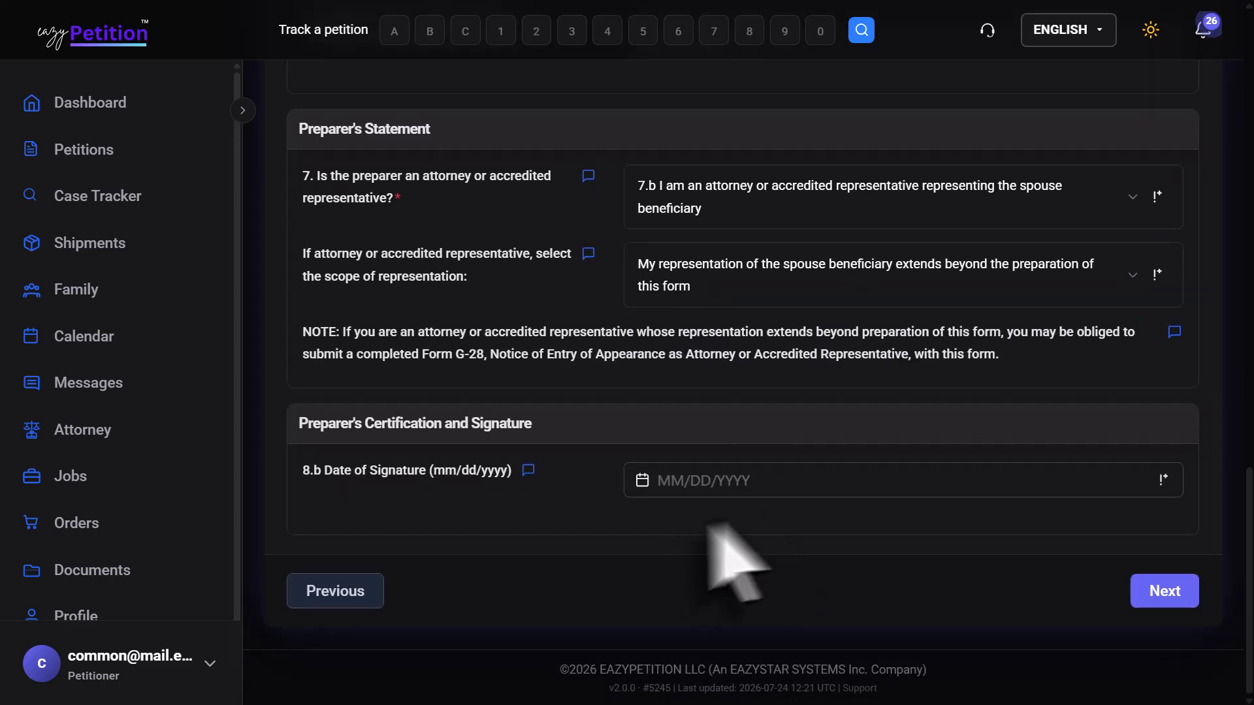
pyautogui.click(1169, 602)
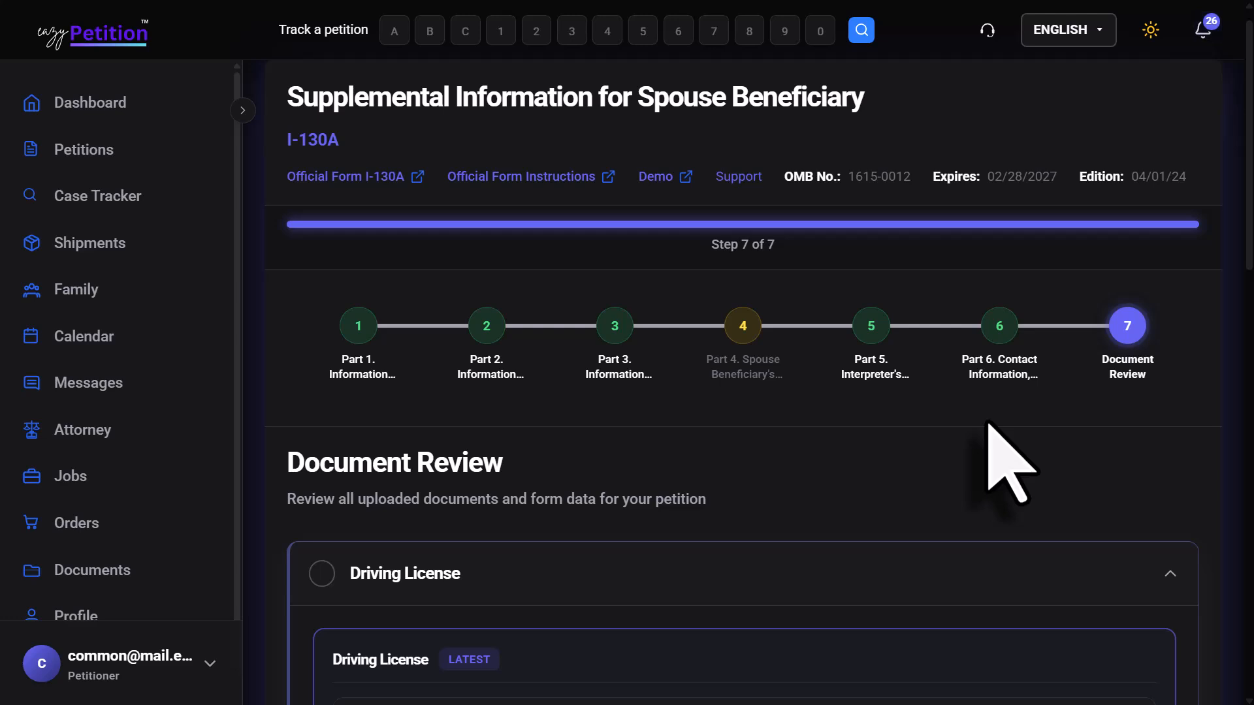
# Mark the uploaded document sections, from Driving License through Passport, as done in the document review
pyautogui.scroll(-2, 1009, 463)
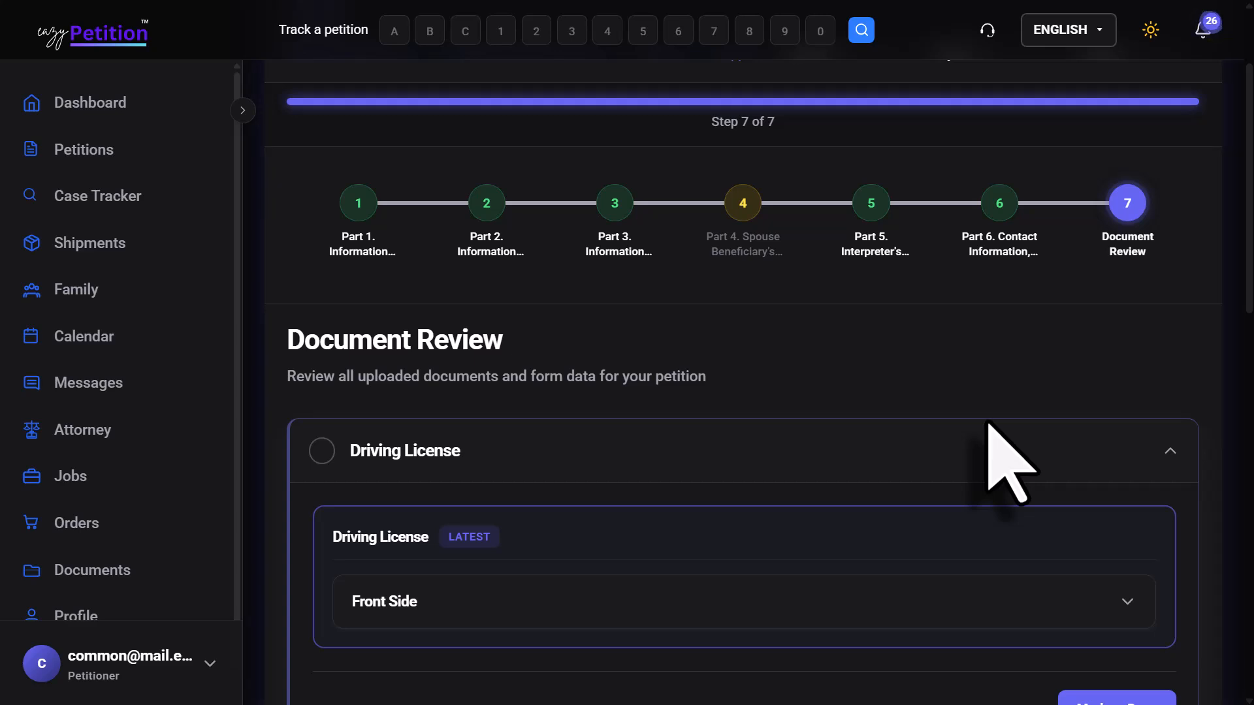
pyautogui.scroll(-3, 1009, 464)
pyautogui.click(1080, 513)
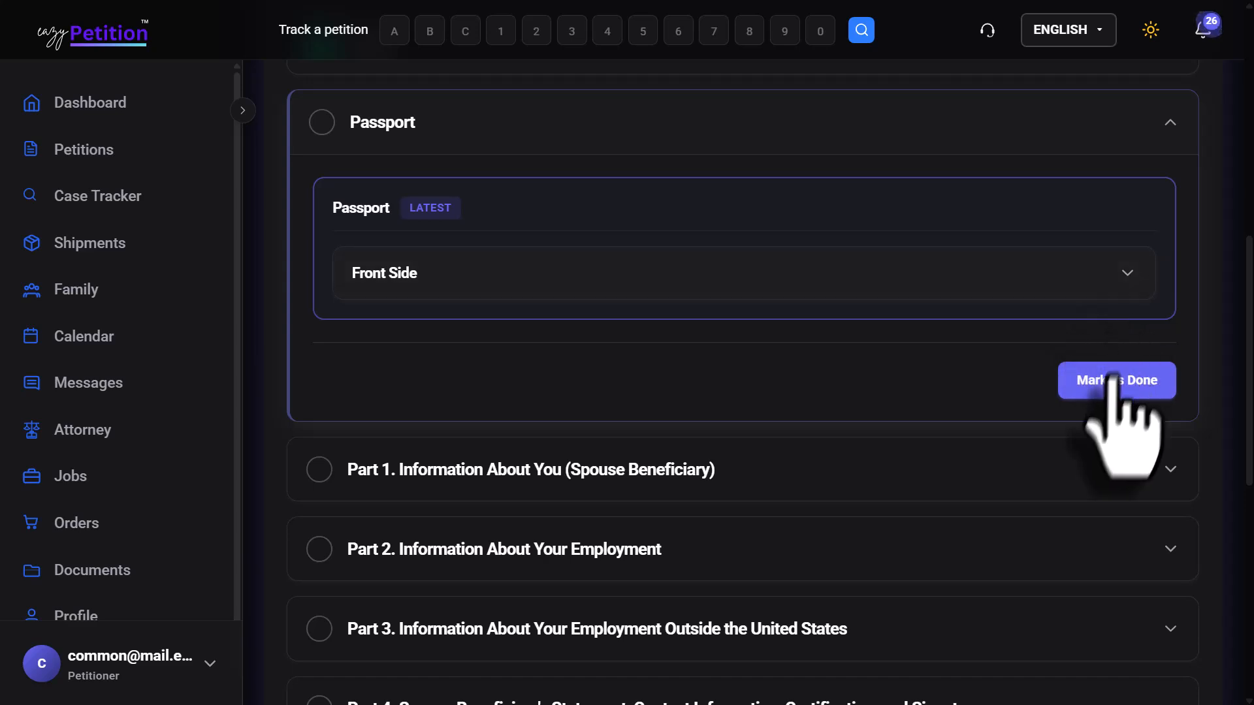
pyautogui.click(1110, 384)
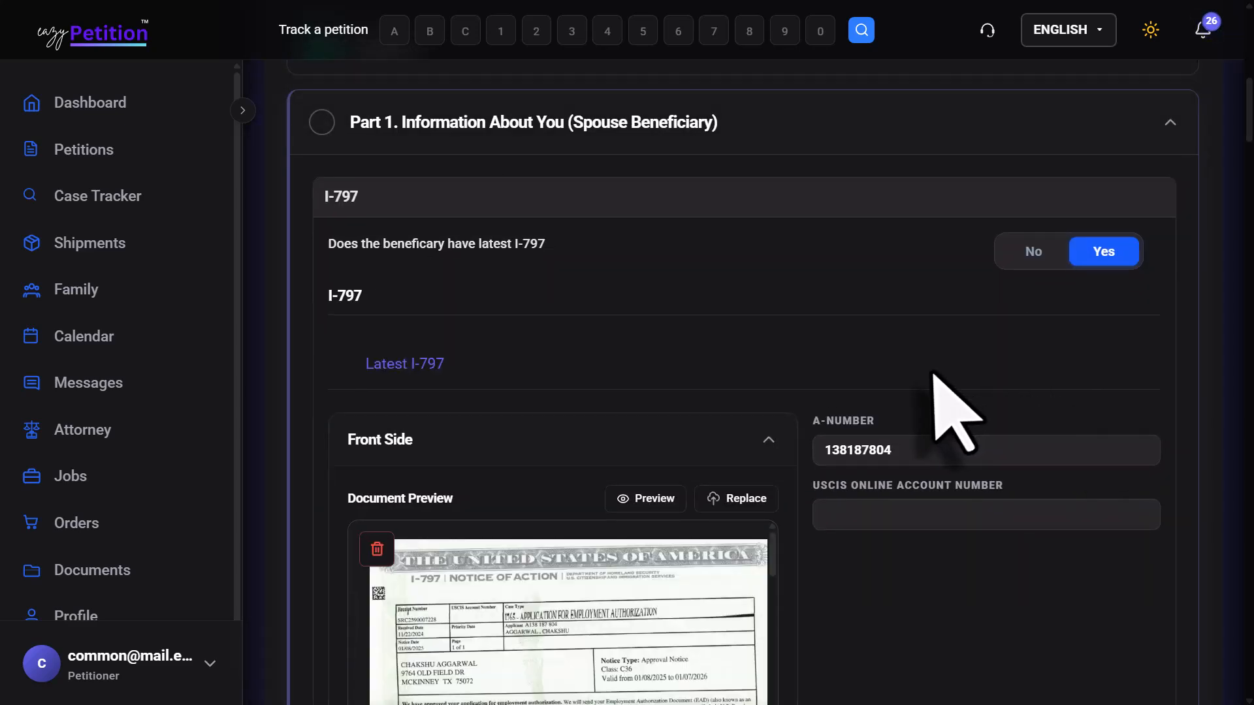
# Review the Part 1 I-797, identification number and passport data for the spouse beneficiary and mark the section as done
pyautogui.scroll(-10, 953, 413)
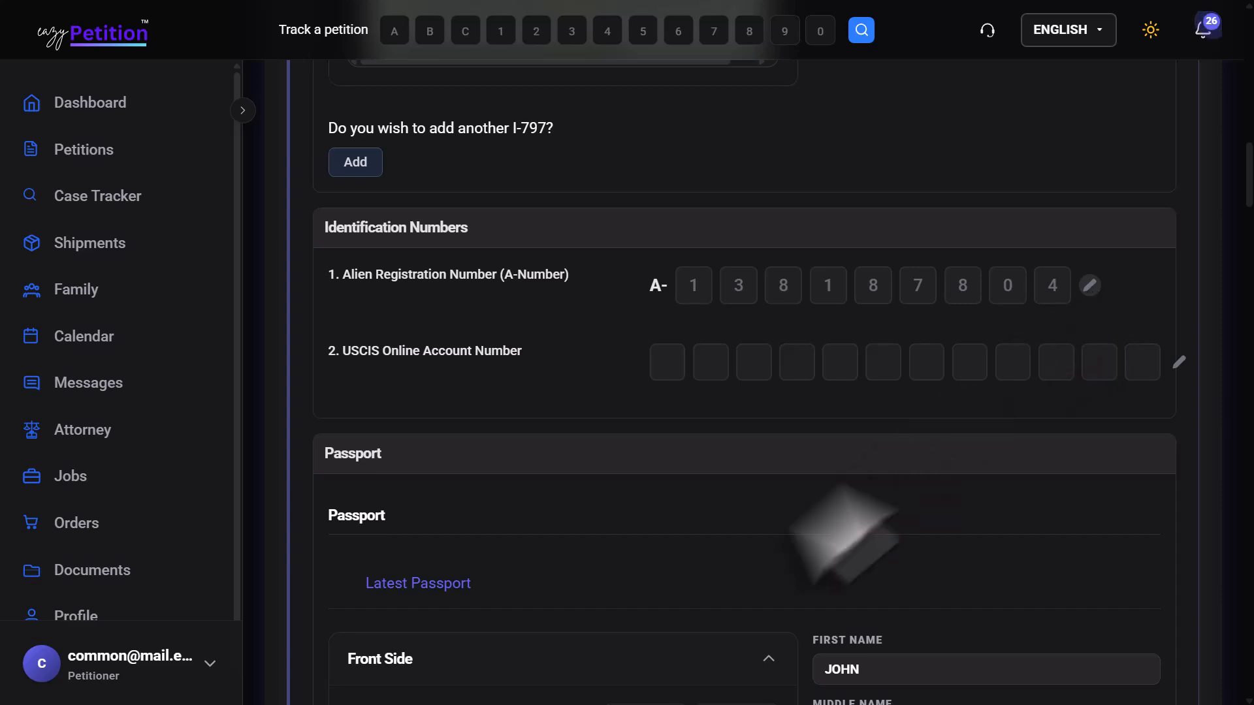
pyautogui.scroll(-9, 793, 562)
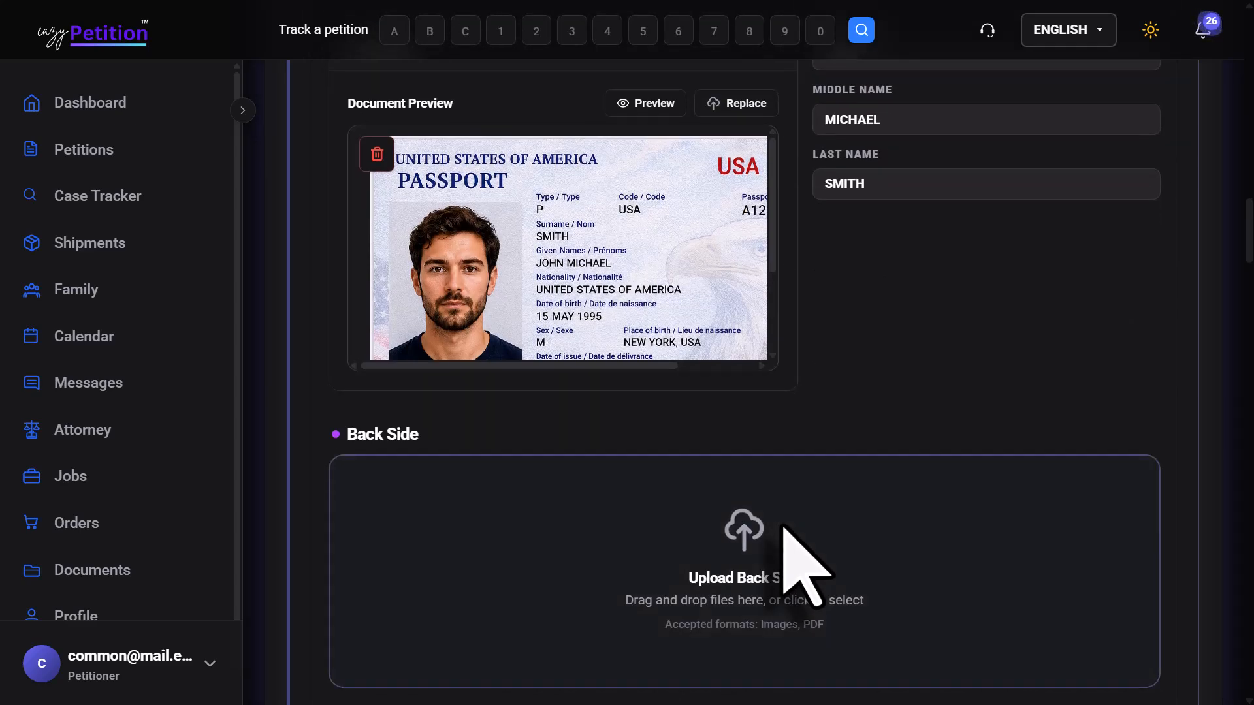
pyautogui.scroll(-15, 800, 561)
pyautogui.click(1113, 185)
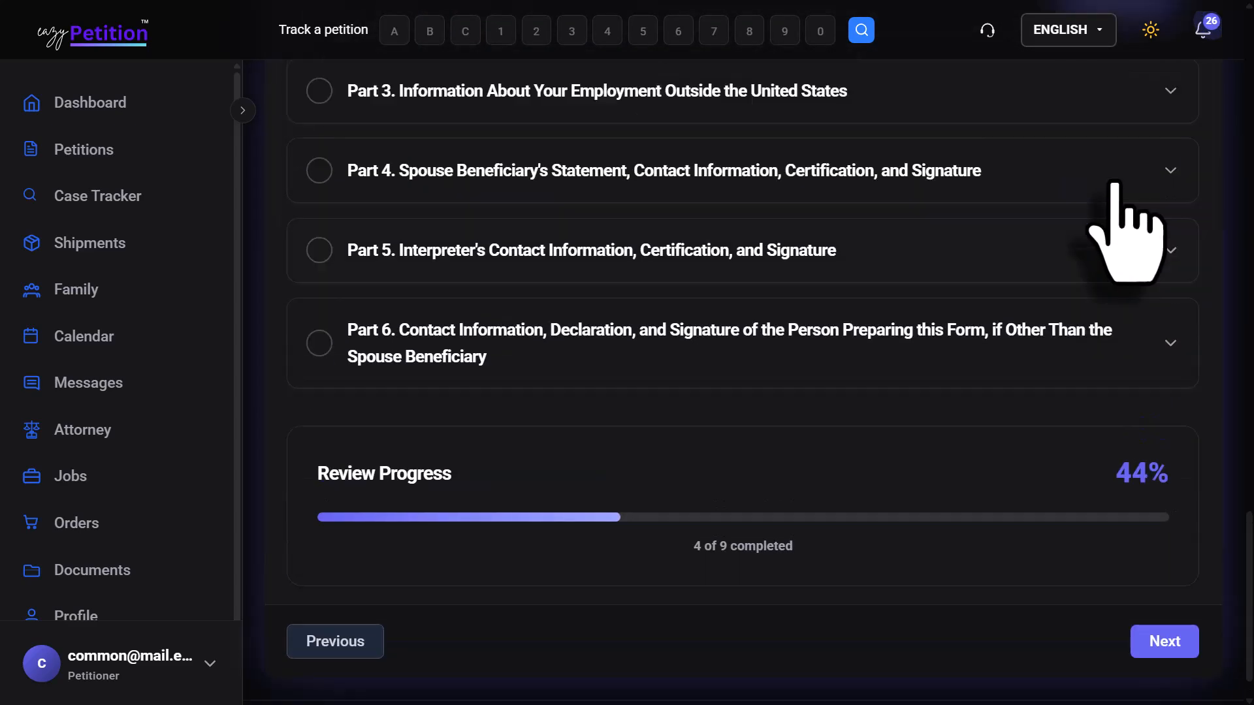
# Review the Part 2 employment information and mark the section as done
pyautogui.scroll(-8, 973, 442)
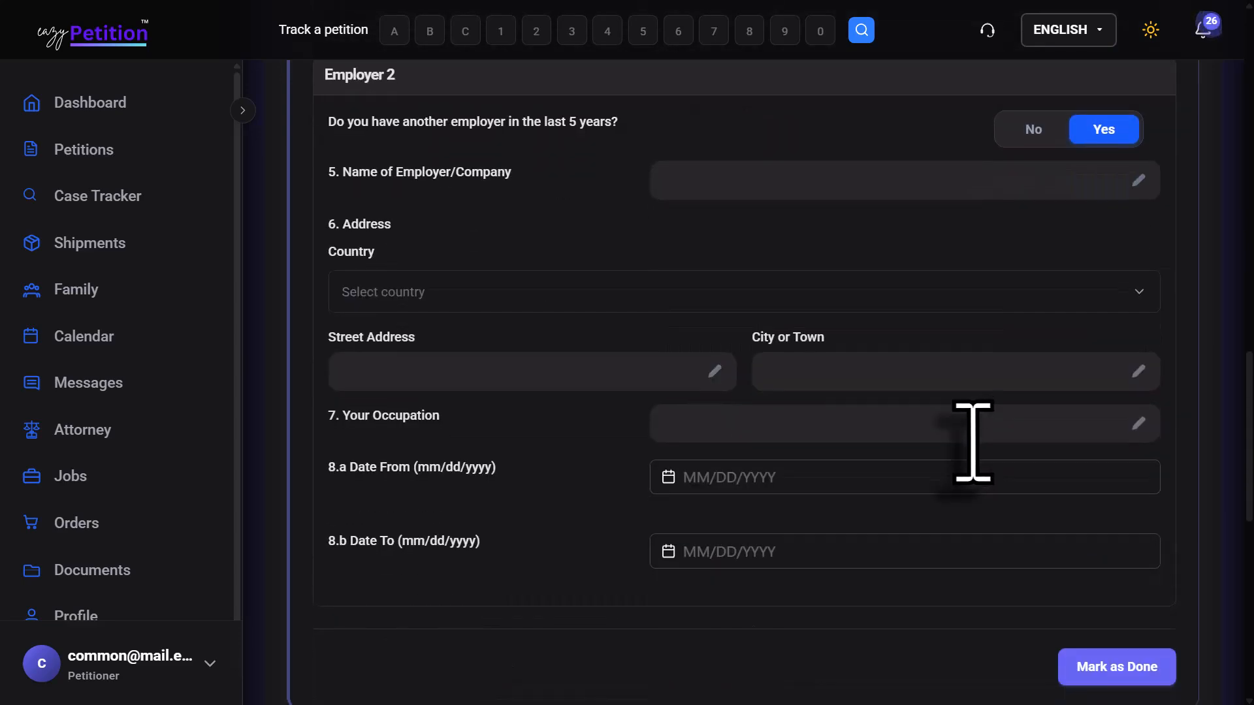
pyautogui.scroll(-4, 973, 442)
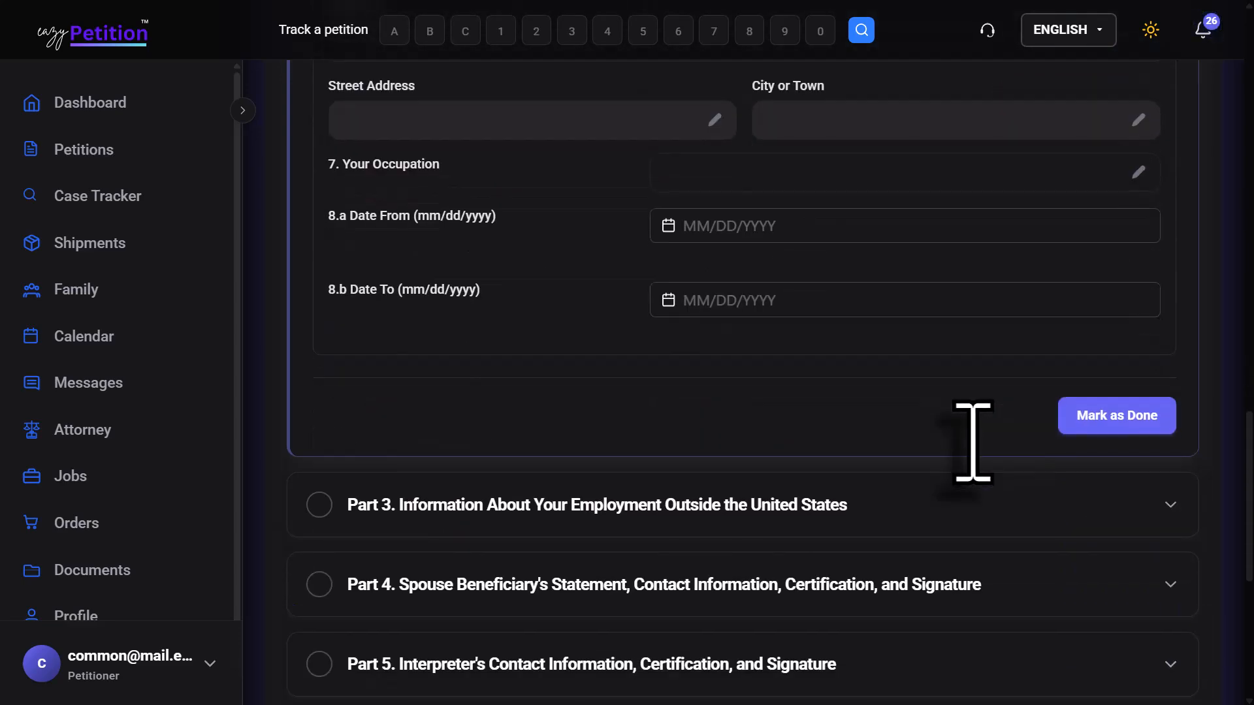
pyautogui.click(1108, 416)
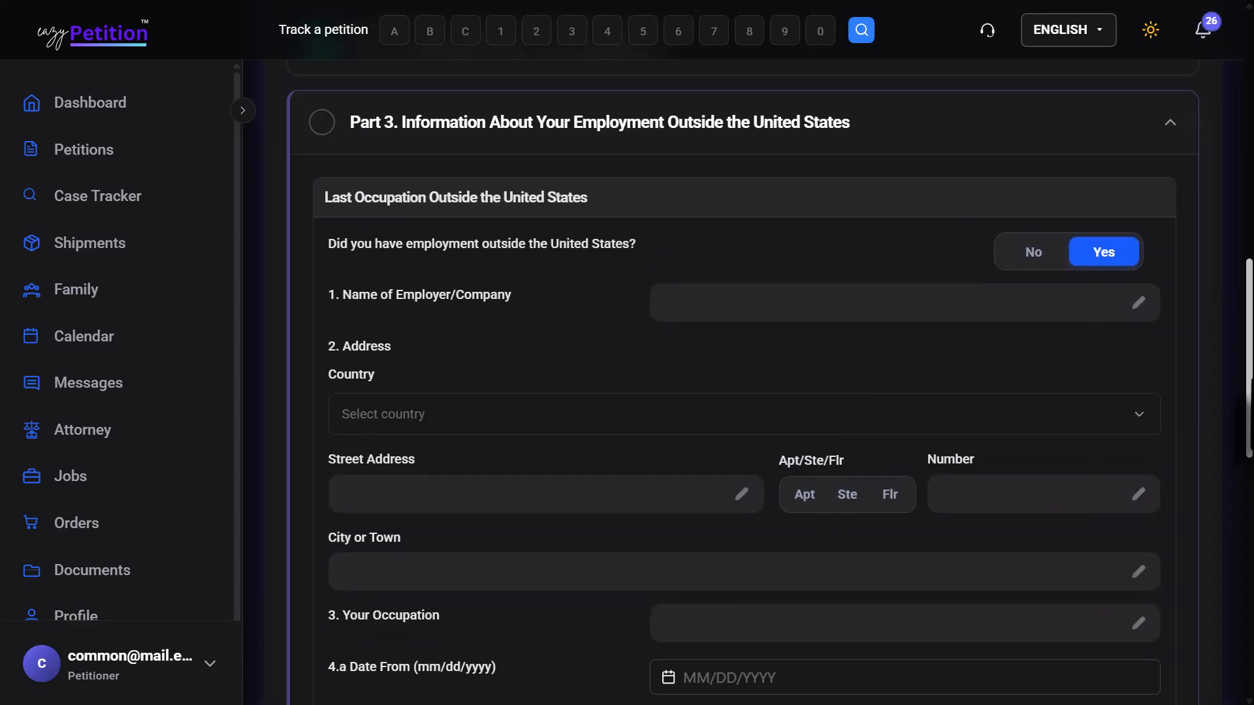
# Leave the document review after Part 3, declining both the attorney review and the shipping label for the petition
pyautogui.scroll(-12, 743, 382)
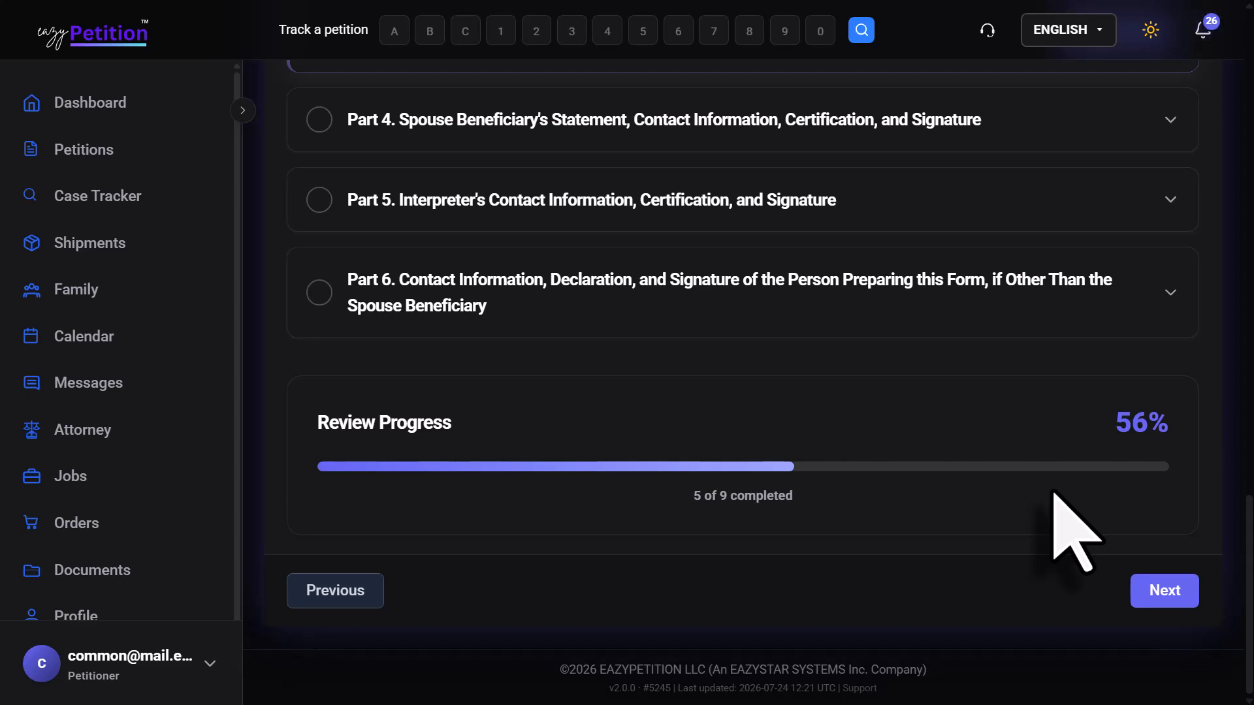
pyautogui.click(1147, 585)
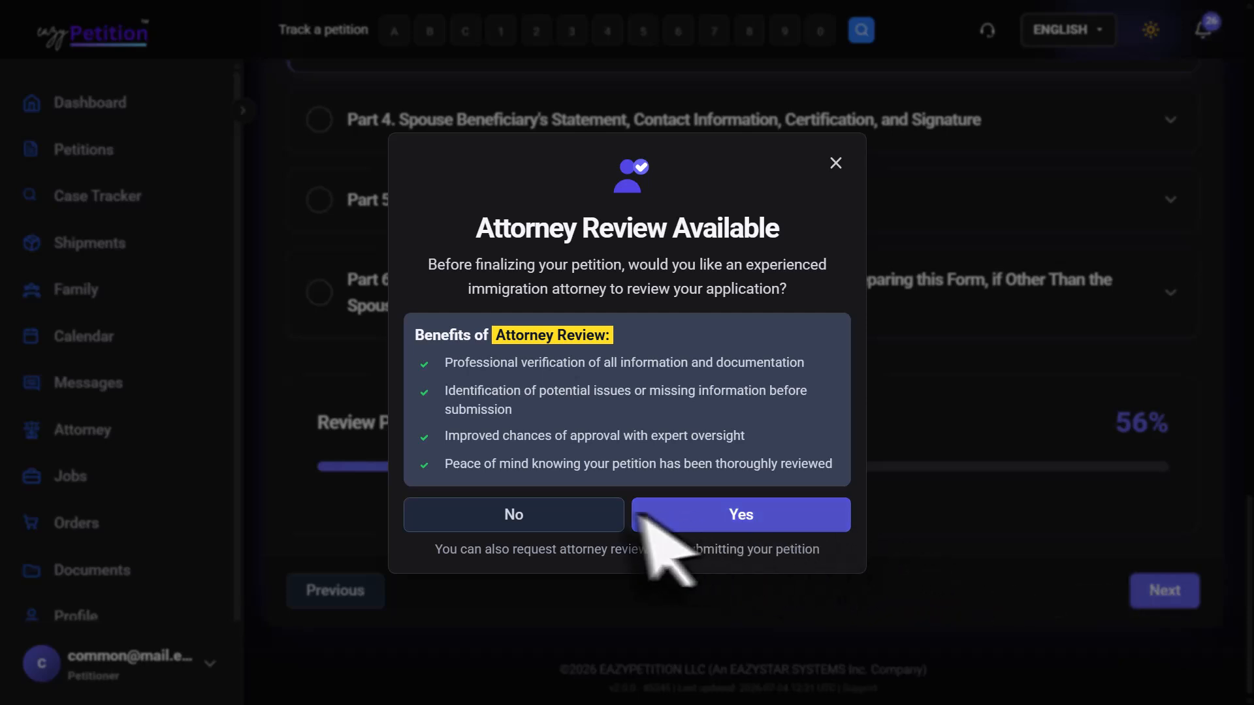
pyautogui.click(576, 519)
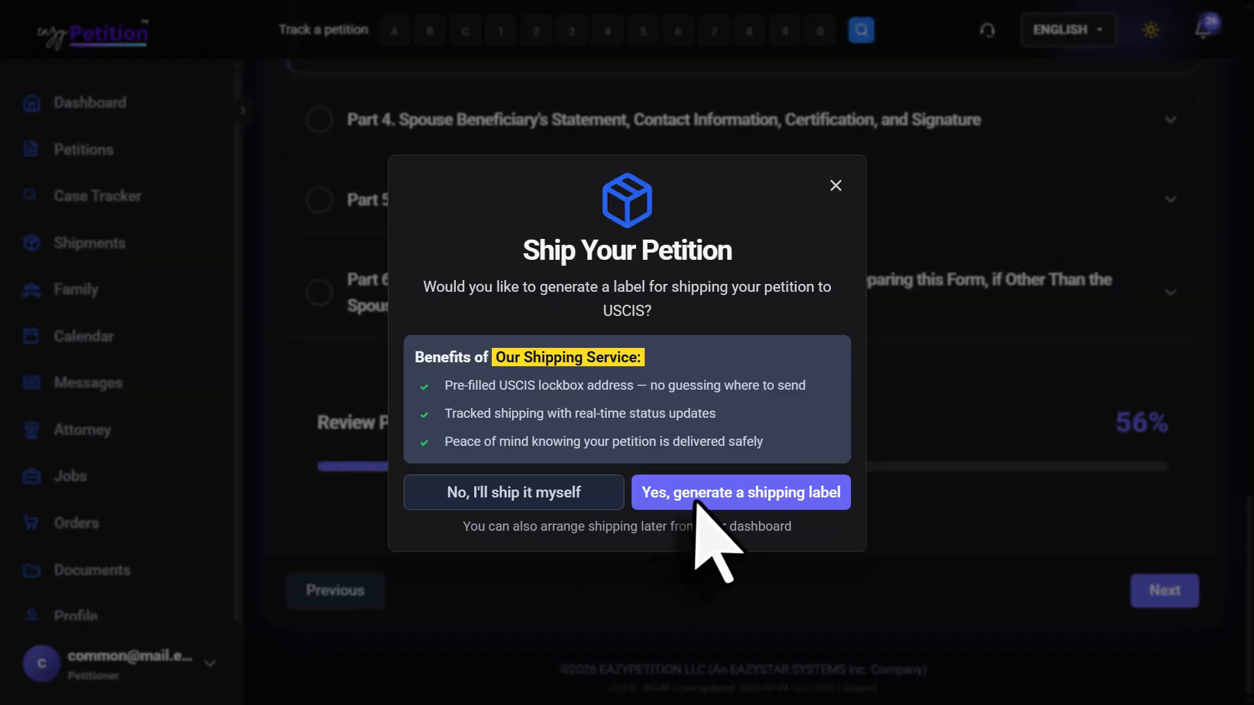
pyautogui.click(586, 498)
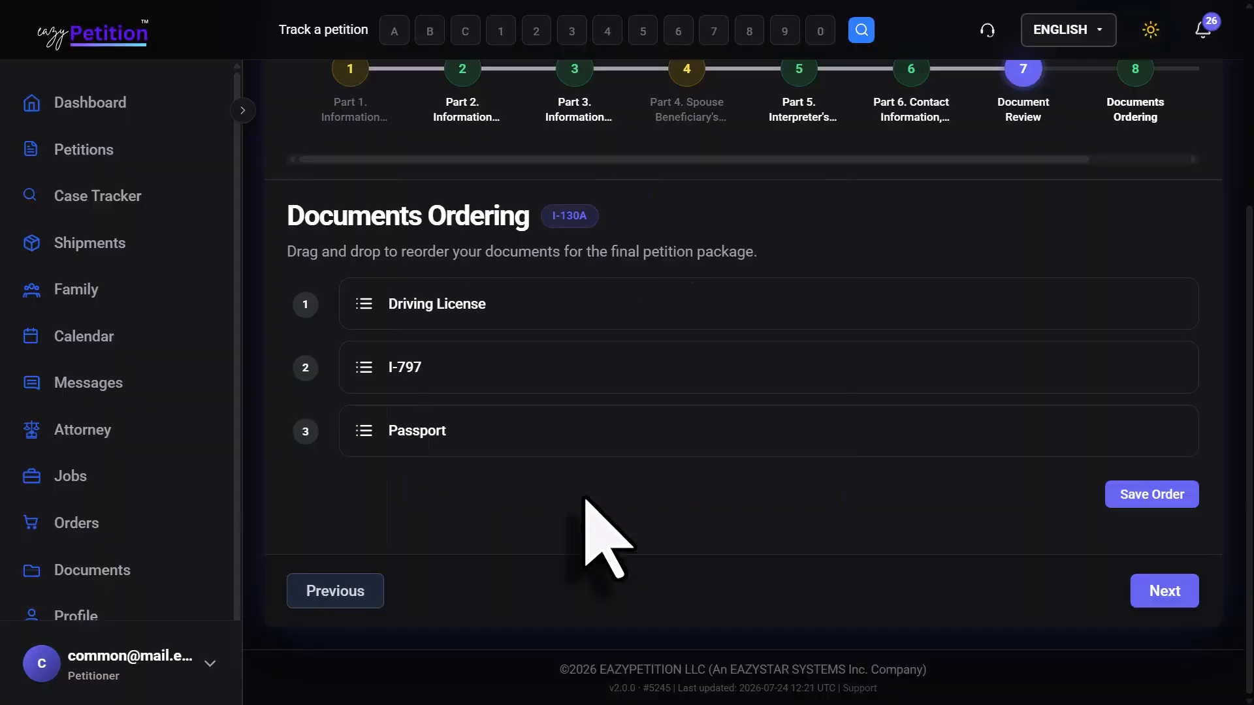
# Move Passport ahead of Driving License and I-797, save the document order and continue to Review Your Petition
pyautogui.scroll(-3, 586, 498)
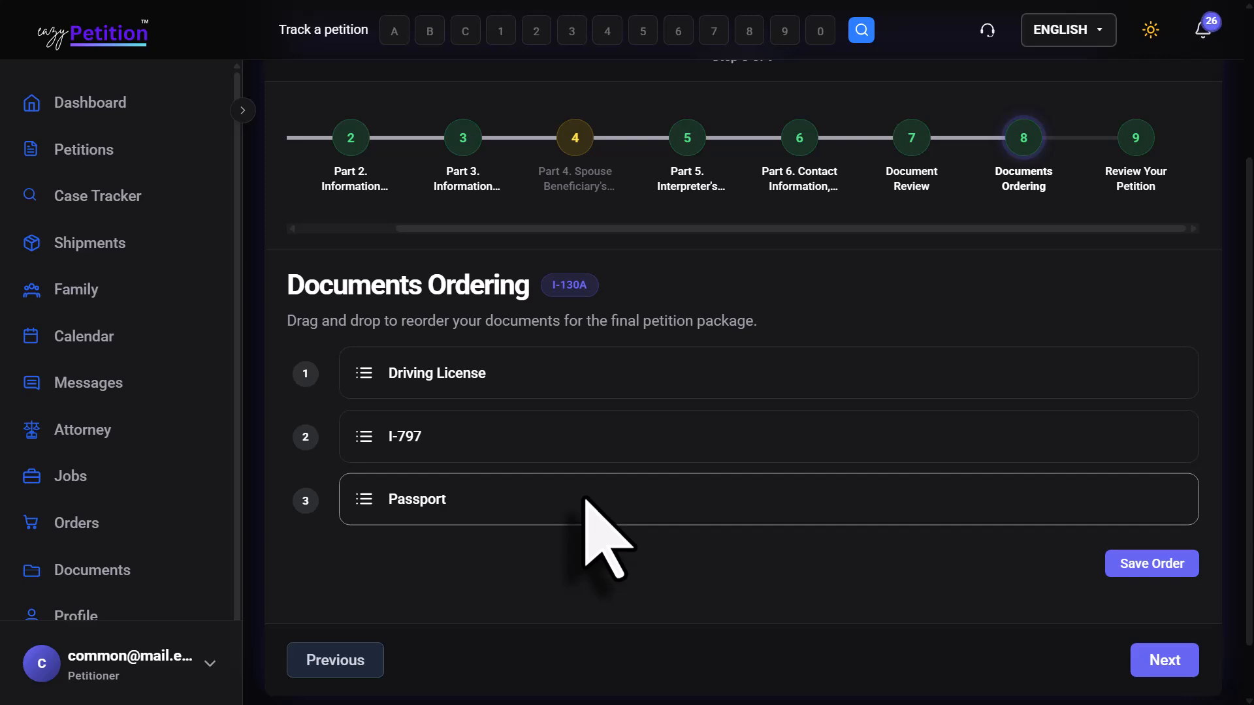
pyautogui.moveTo(584, 497); pyautogui.dragTo(587, 376)
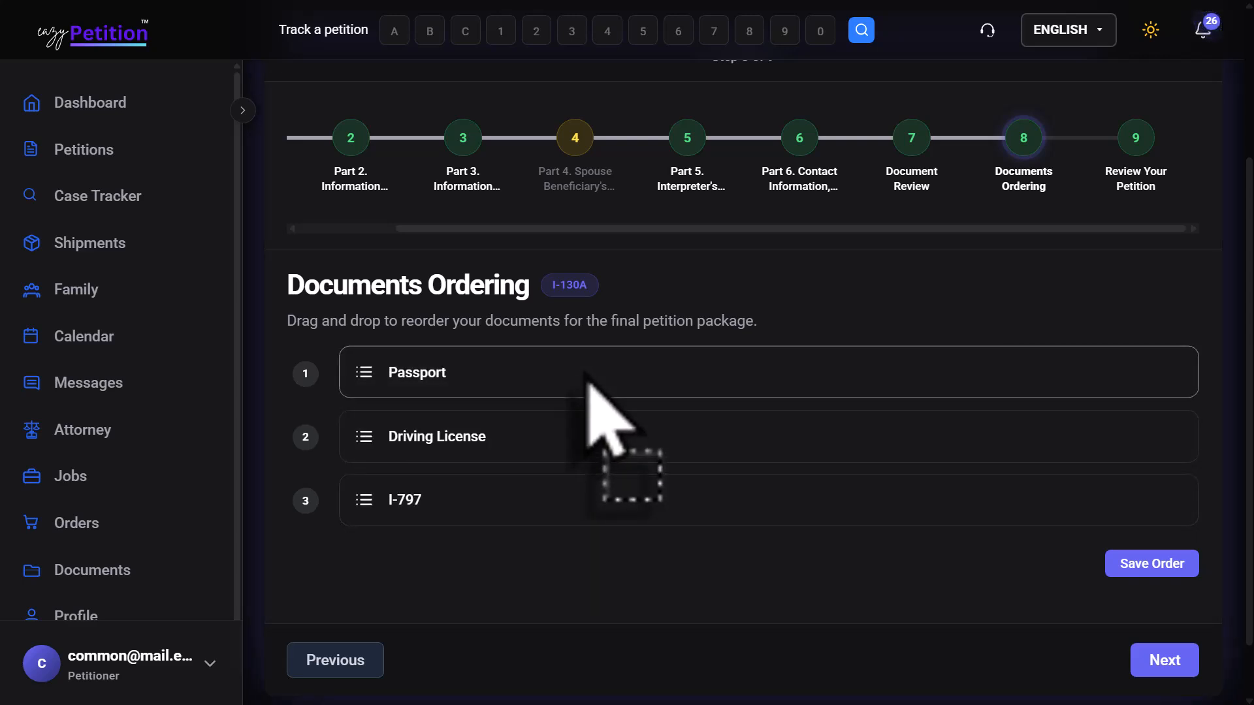
pyautogui.click(1134, 558)
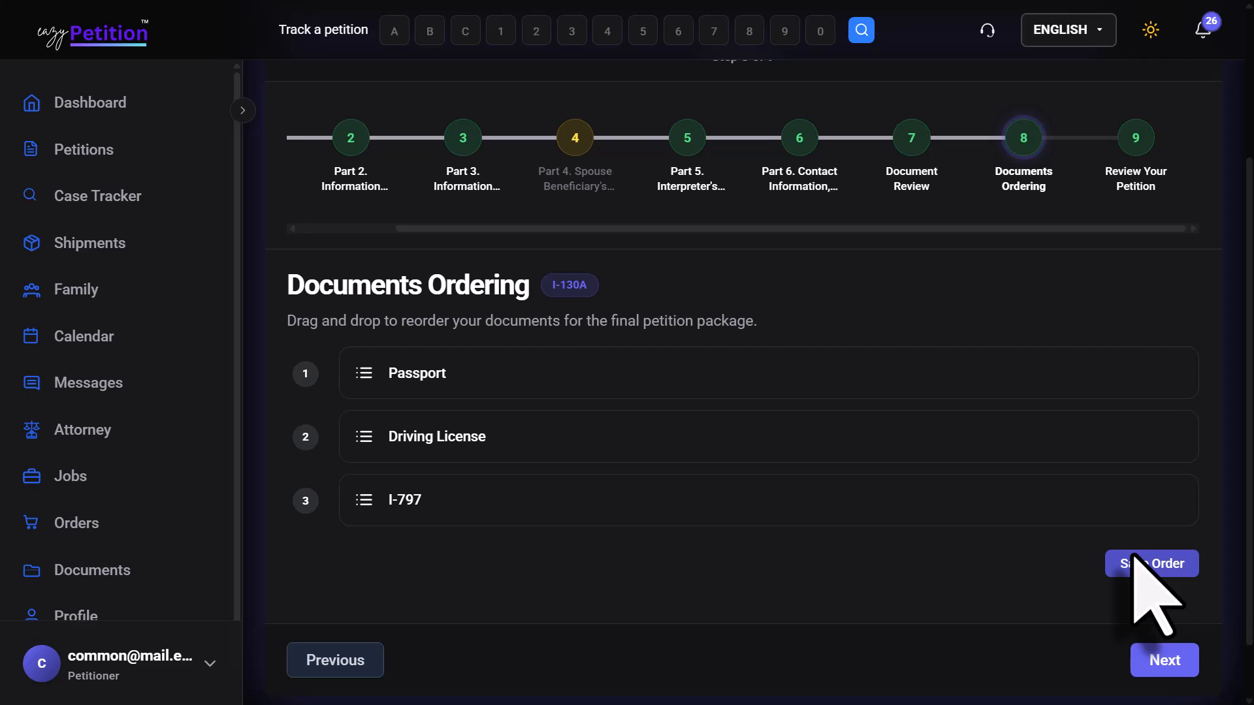
pyautogui.click(1169, 673)
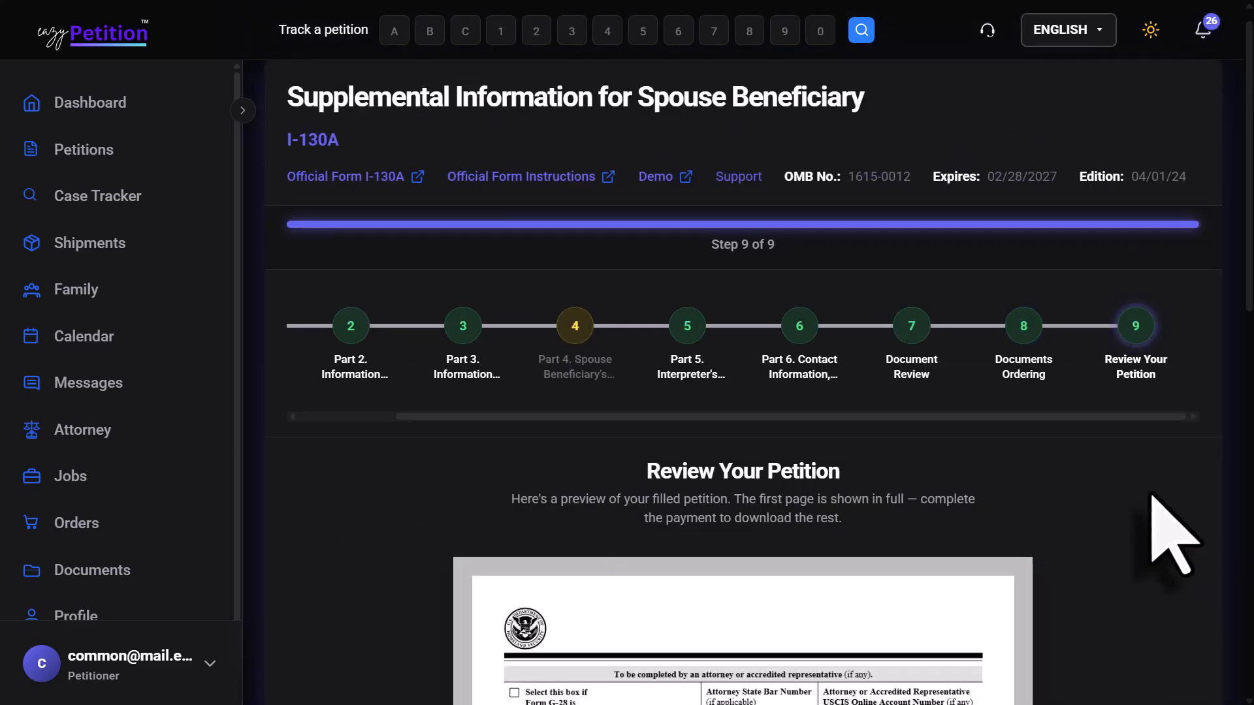
# Look through the filled petition preview and download the petition once payment is complete
pyautogui.scroll(-4, 1153, 515)
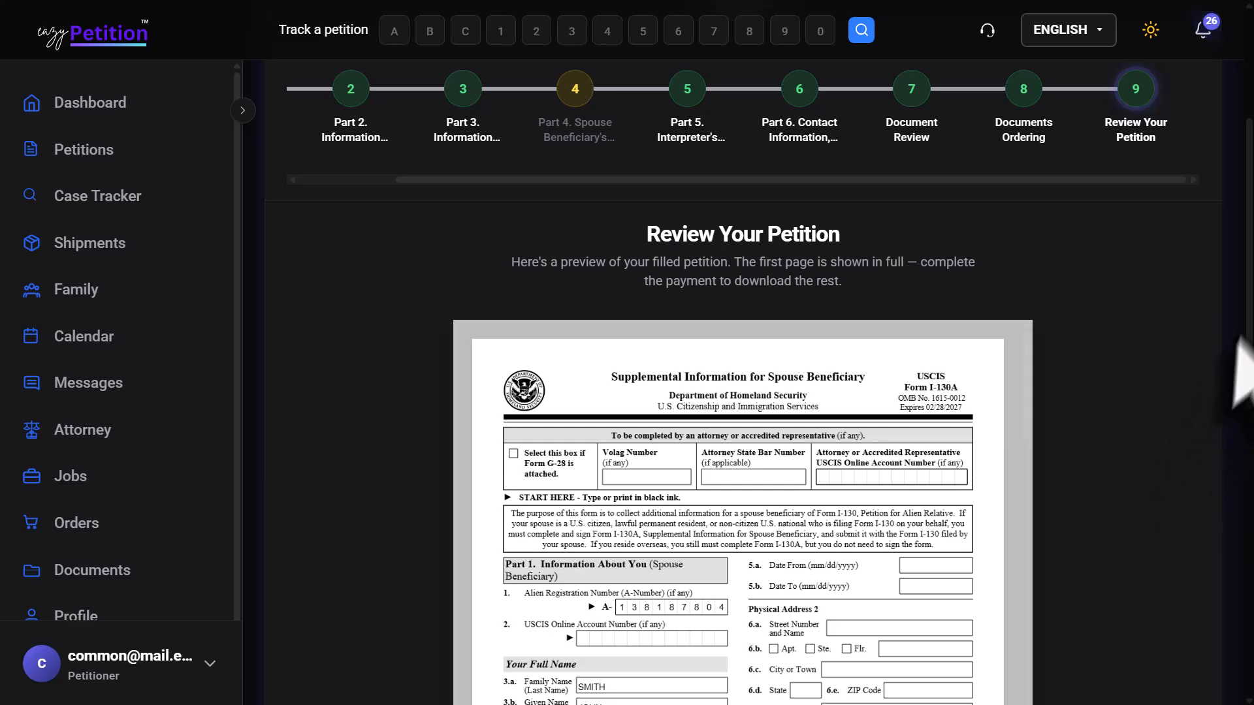
pyautogui.moveTo(1251, 344); pyautogui.dragTo(1251, 634)
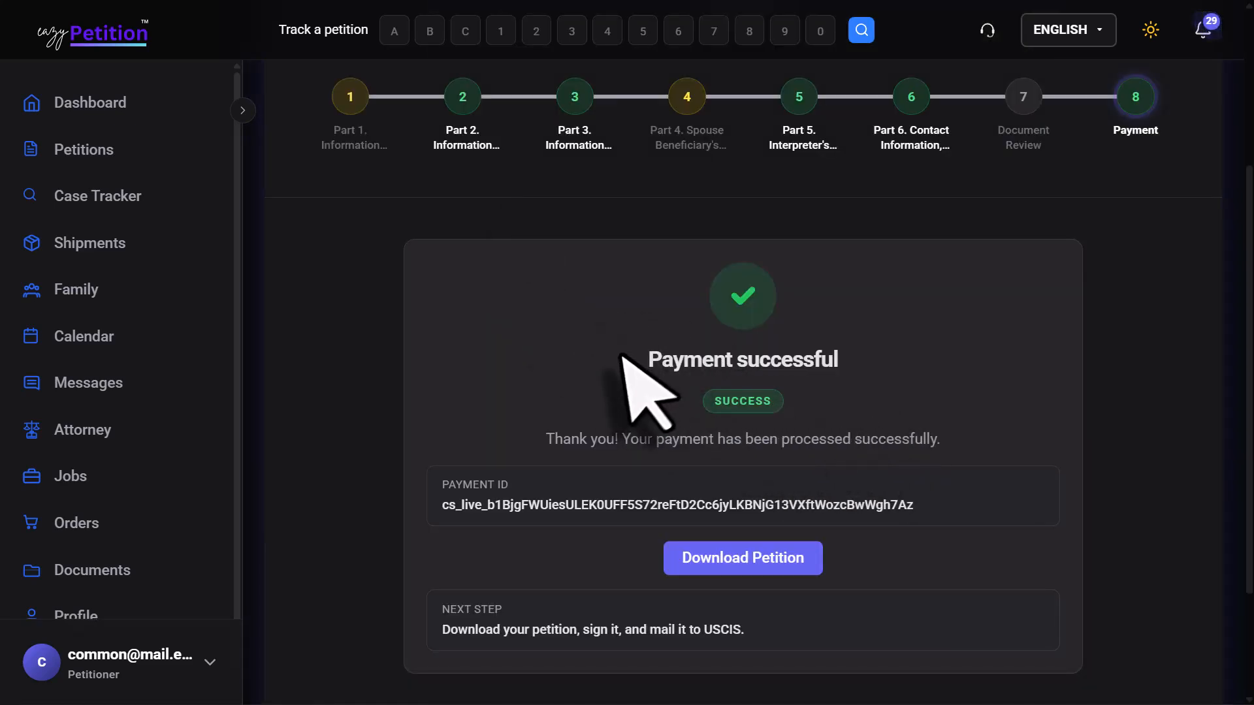
pyautogui.click(730, 570)
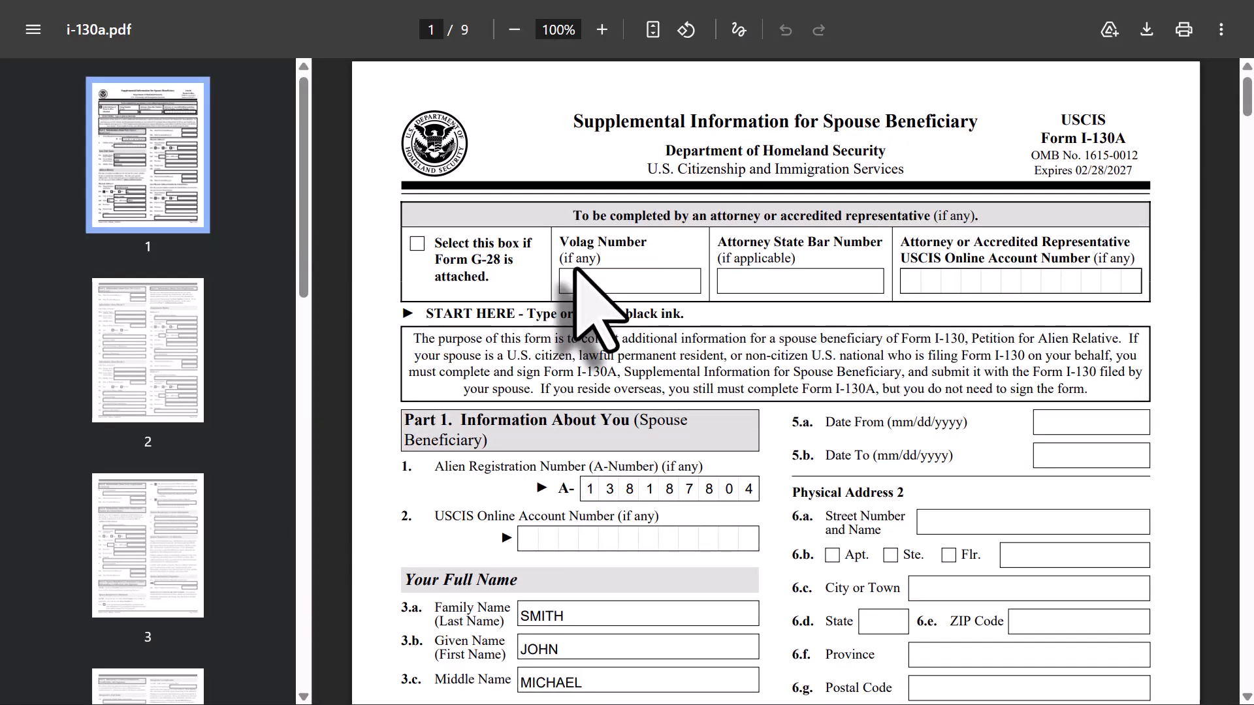
# Examine the downloaded i-130a.pdf, from the Part 1 name and address fields to the attached passport page
pyautogui.scroll(-1, 801, 331)
pyautogui.scroll(-2, 801, 332)
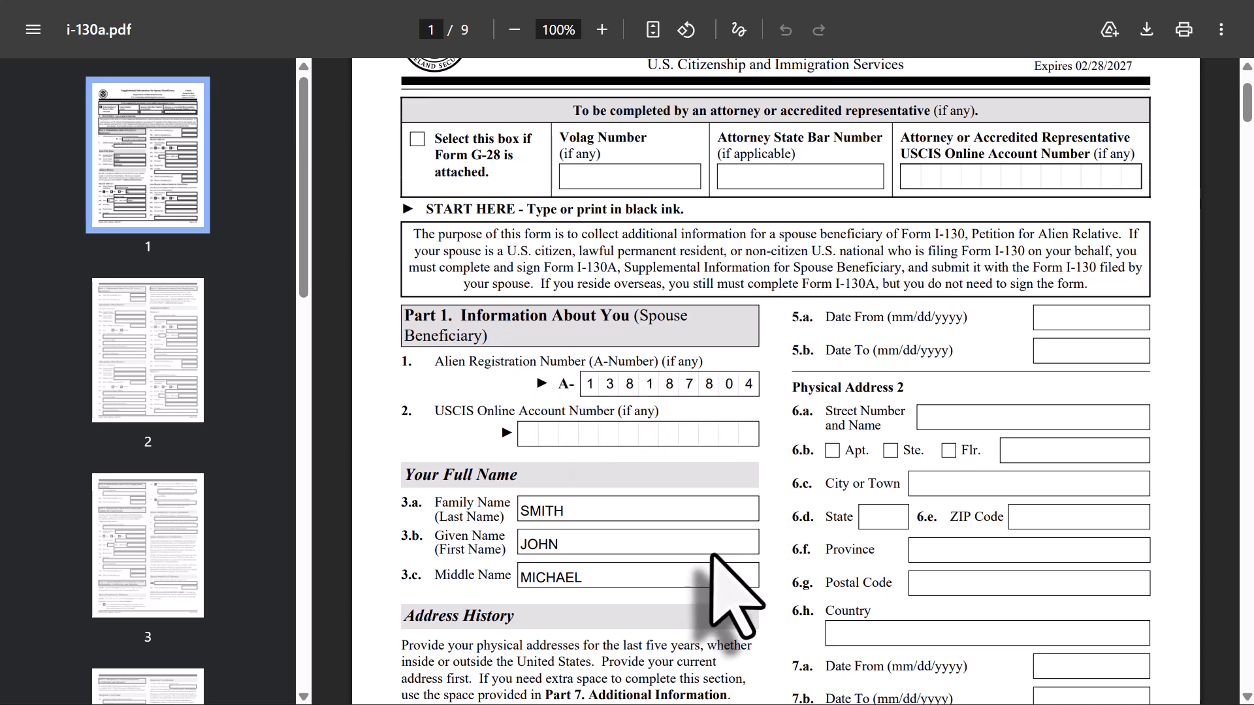
pyautogui.scroll(-6, 714, 556)
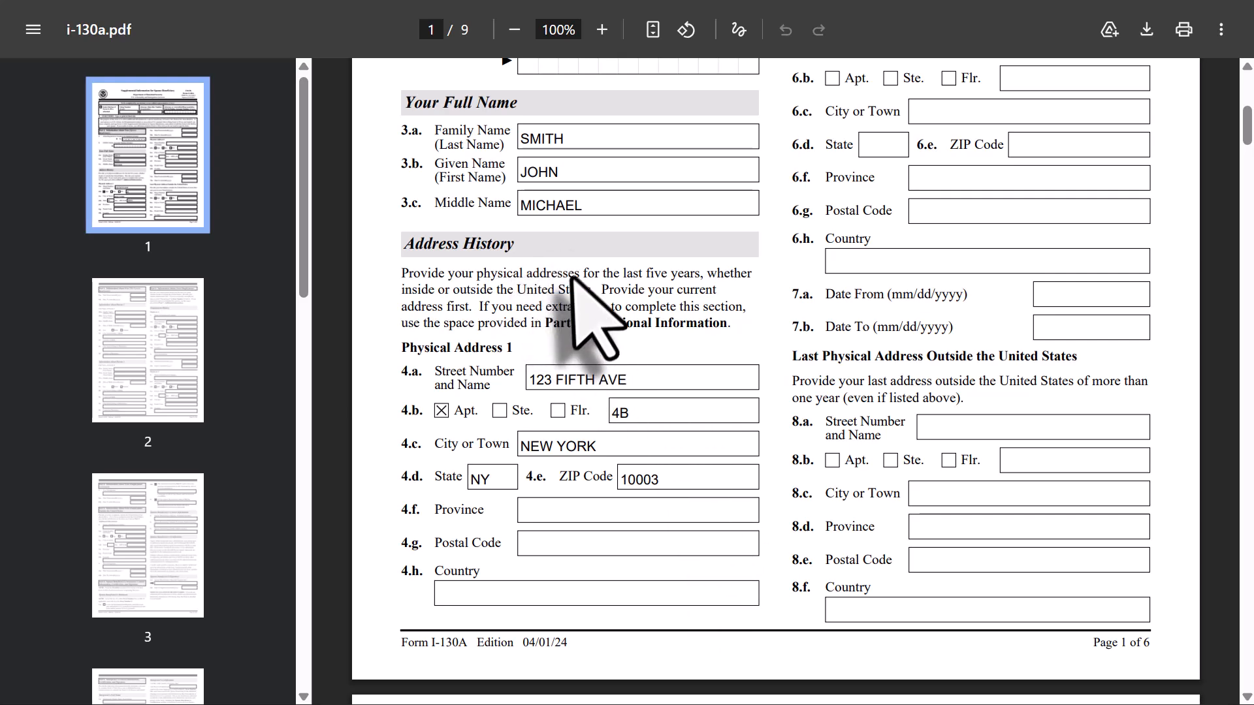
pyautogui.scroll(-20, 574, 277)
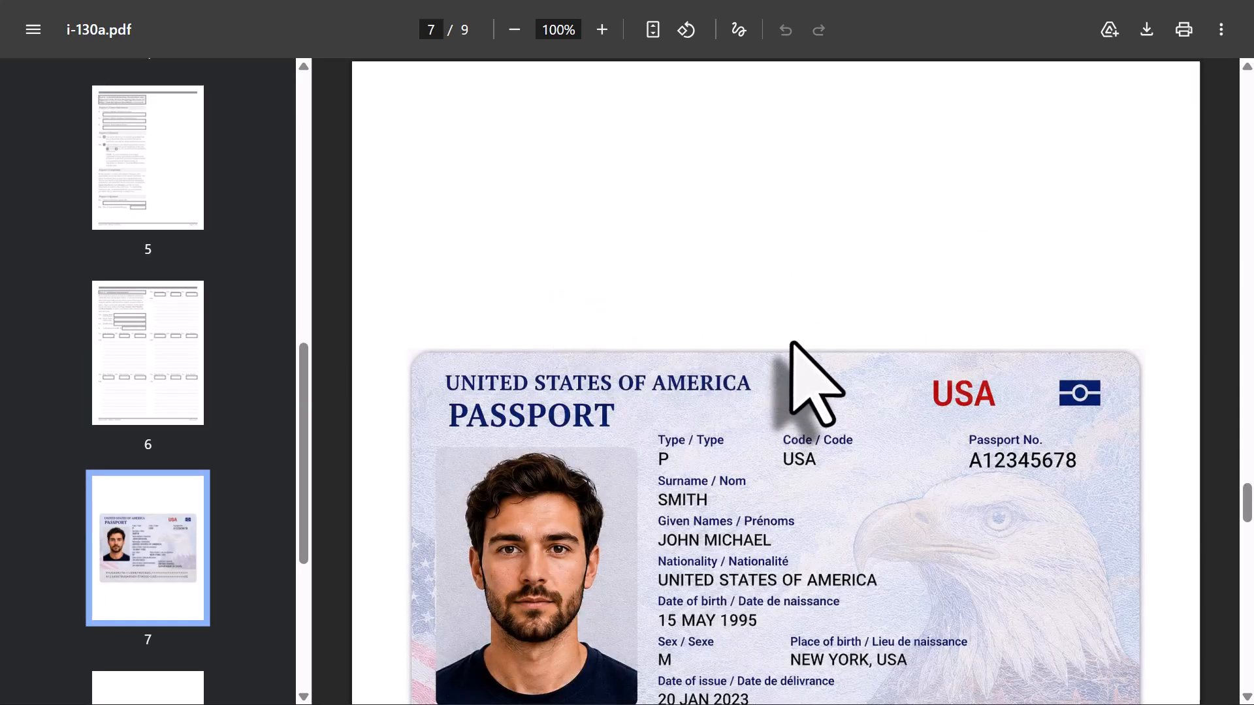
pyautogui.scroll(-3, 792, 338)
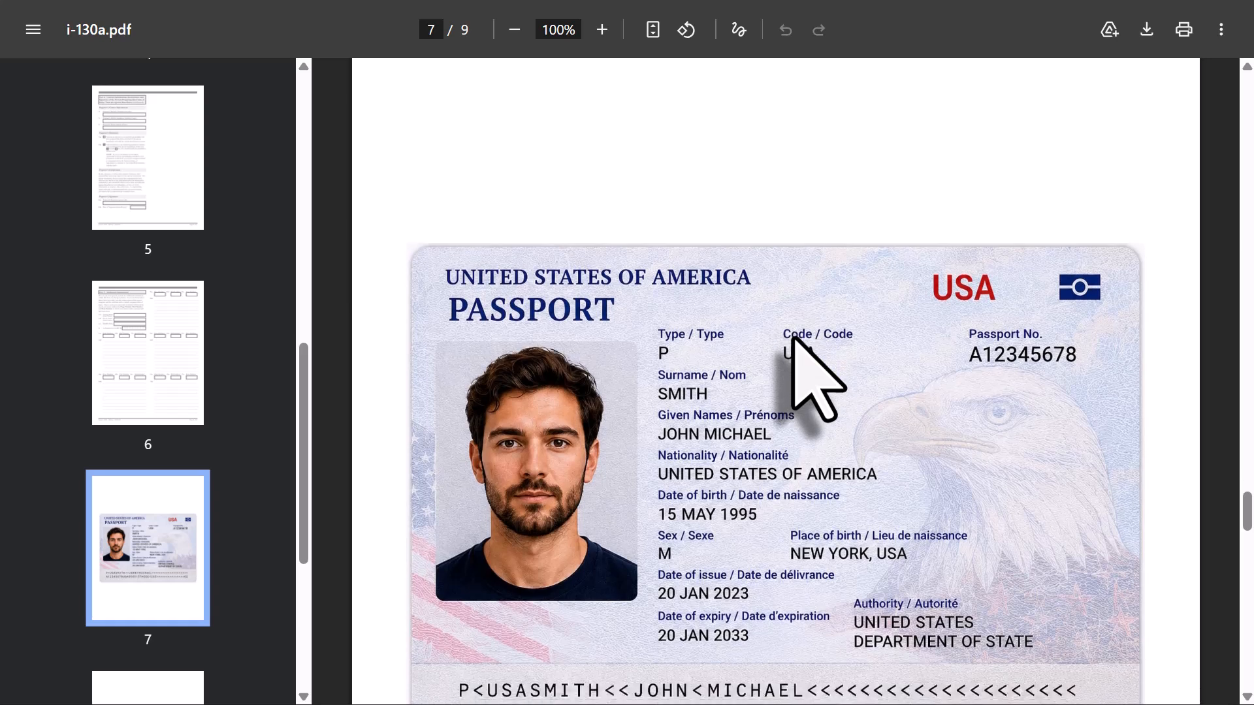
pyautogui.scroll(-1, 792, 339)
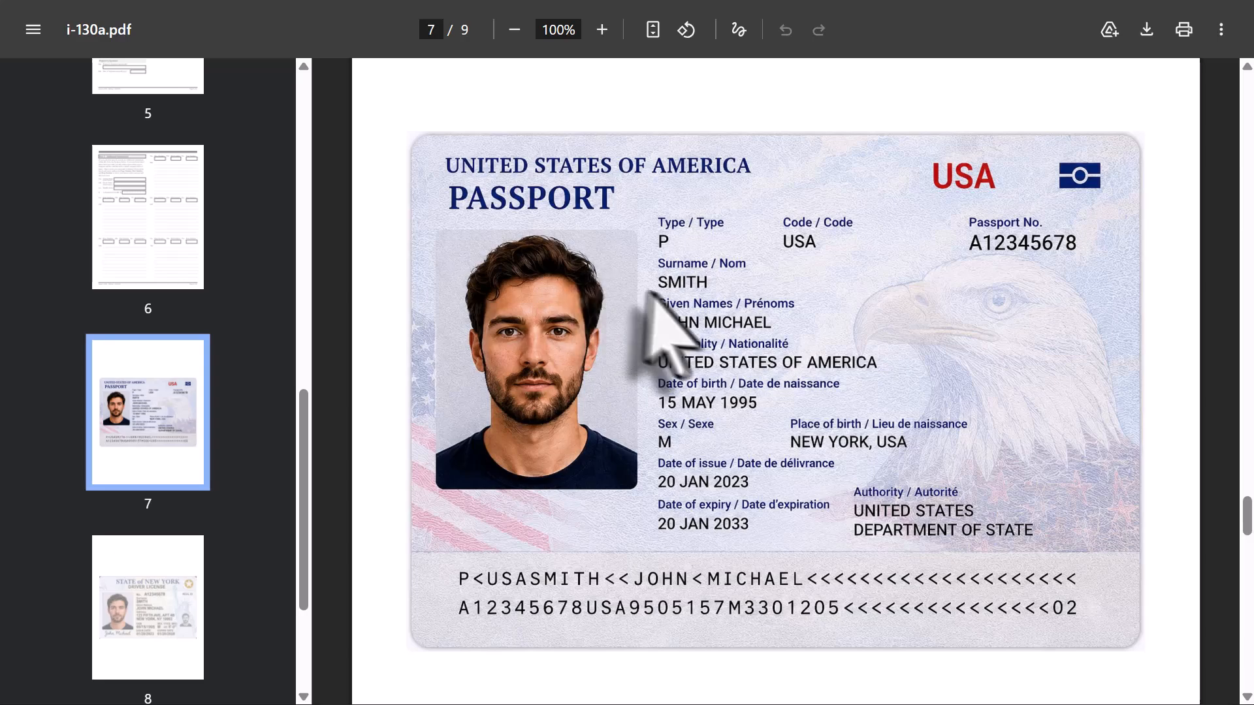
pyautogui.scroll(-20, 853, 340)
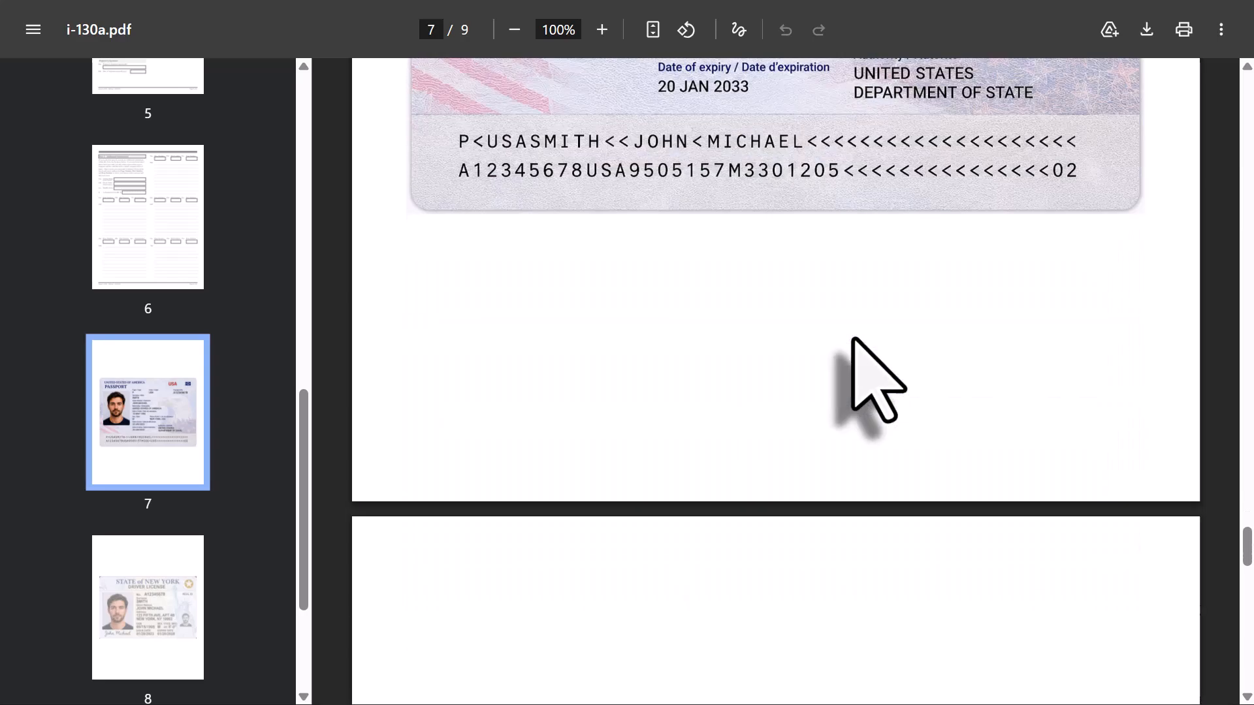
pyautogui.scroll(-1, 853, 338)
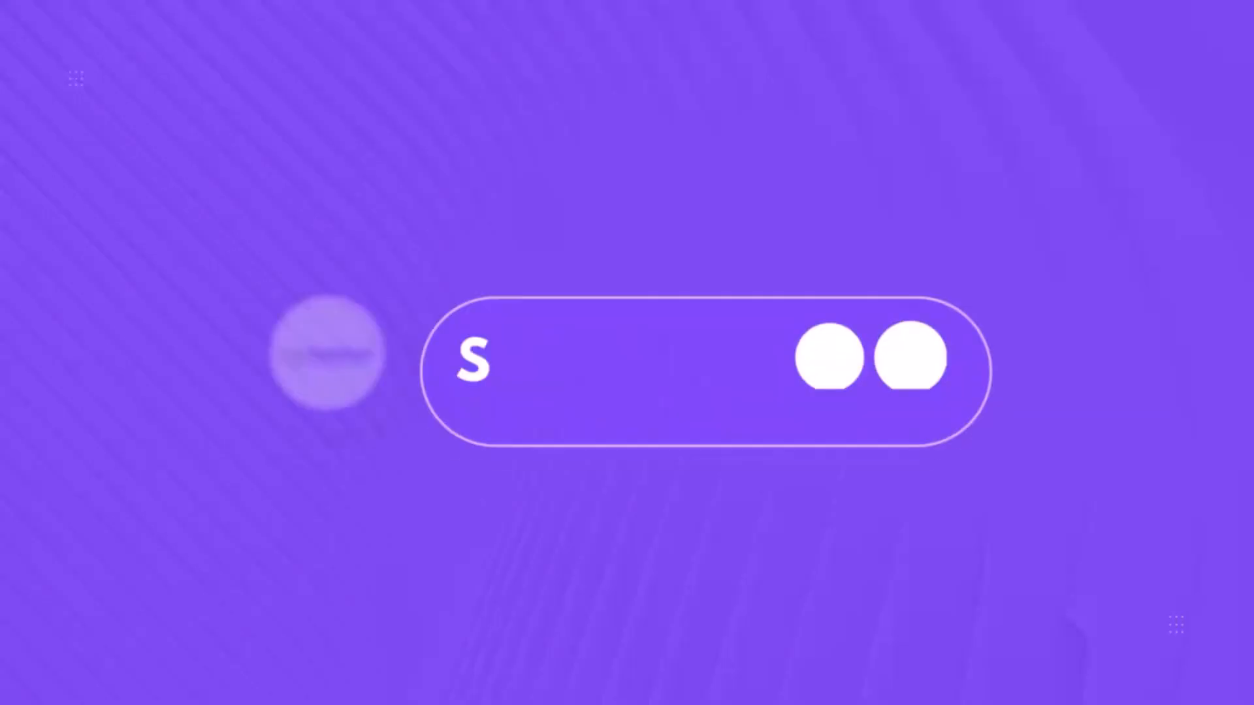